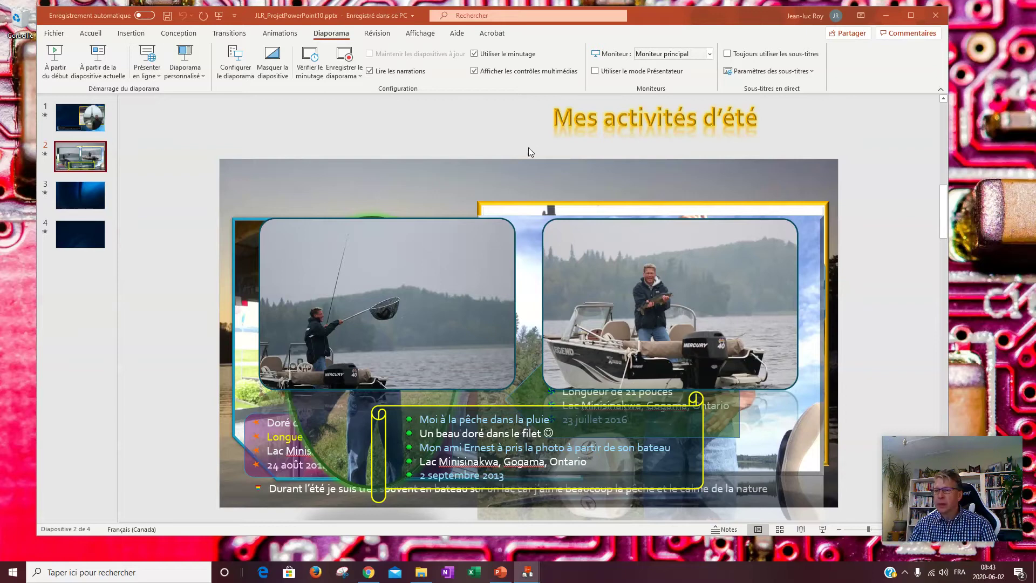
- Review slides 1 and 2, then highlight the Diapositive 3 and 5 requirements in the OneNote instructions
click(92, 121)
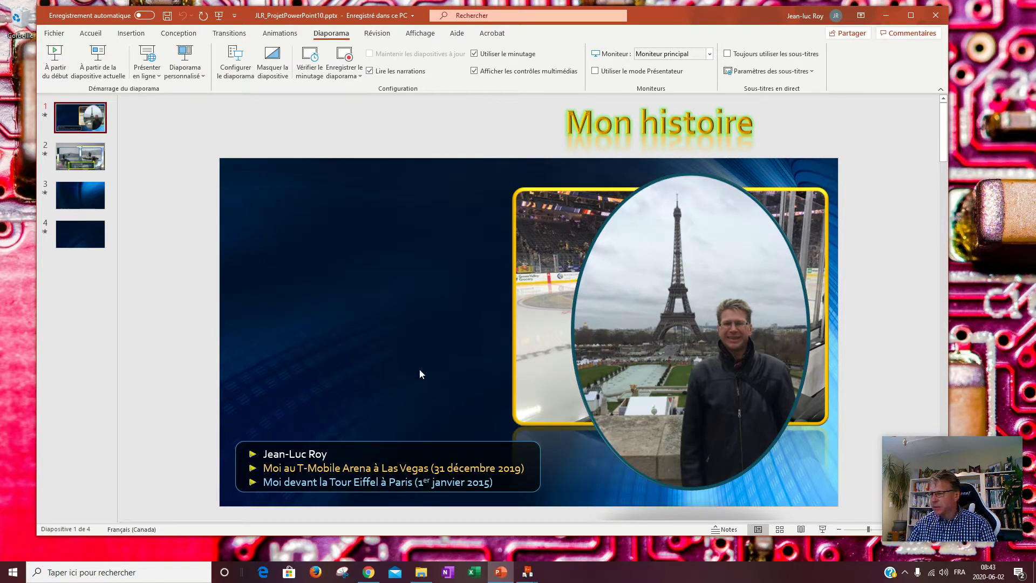
click(89, 159)
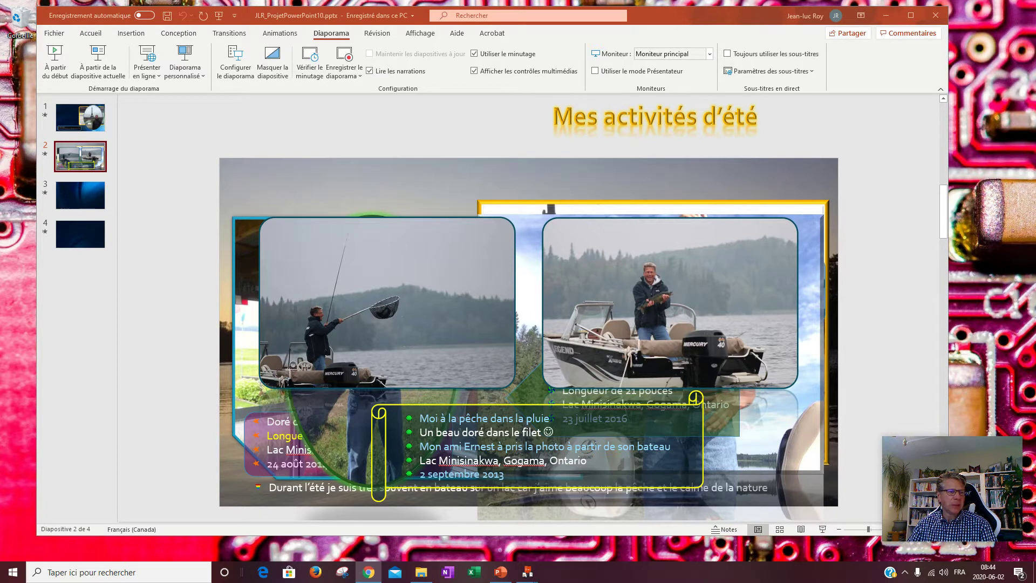
click(369, 572)
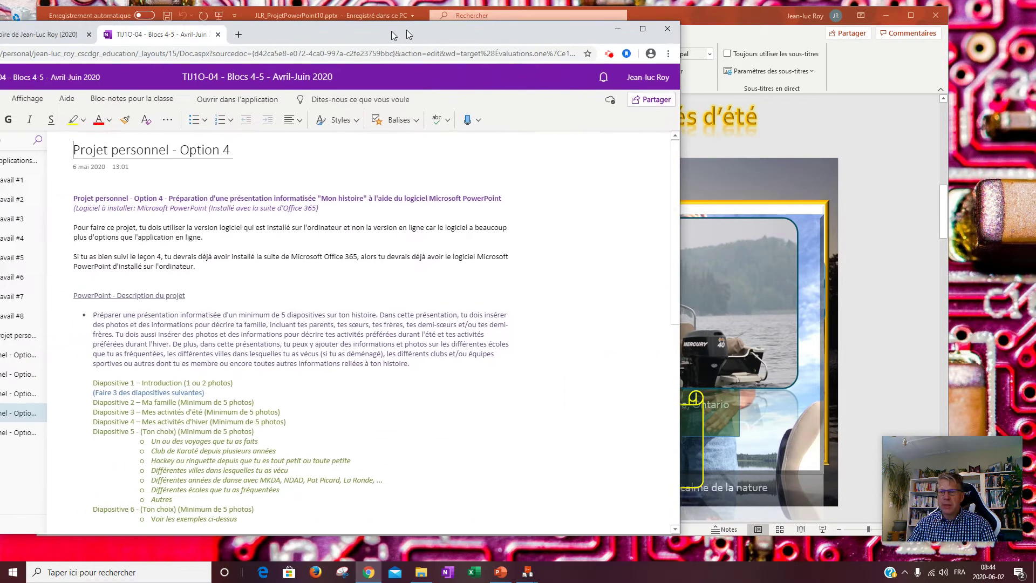
scroll(346, 344, down, 1)
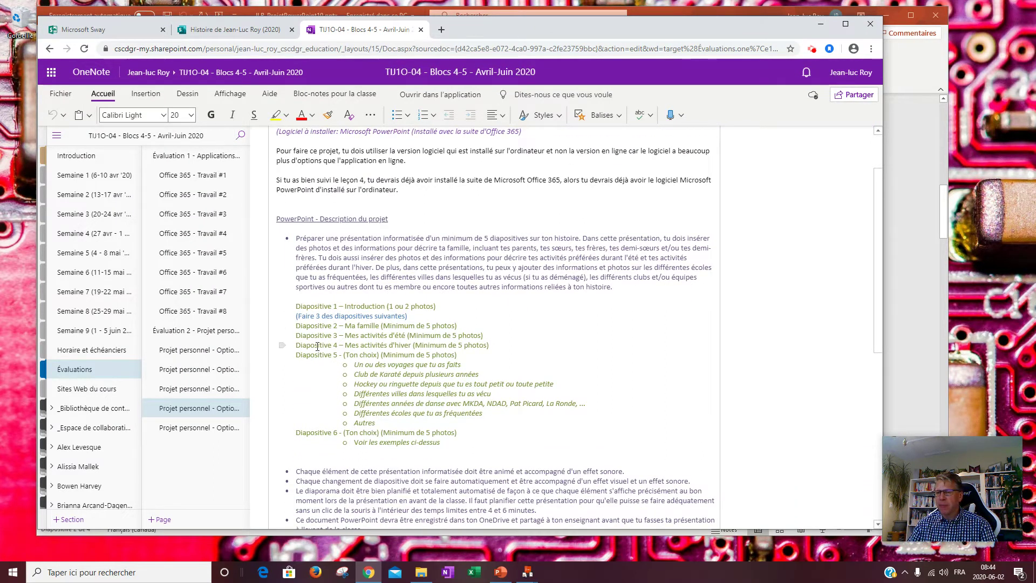
drag(298, 335, 486, 335)
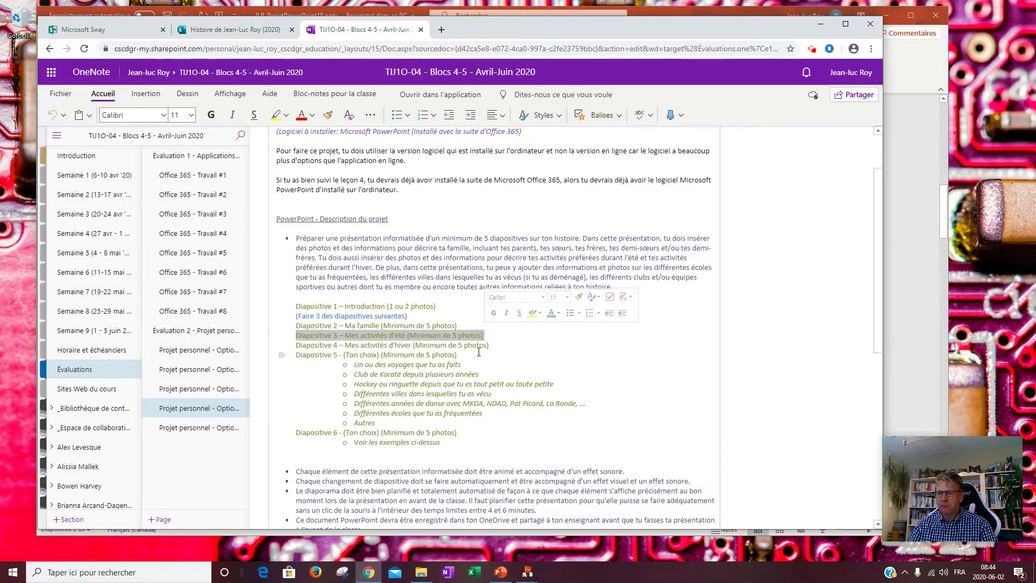
drag(290, 354, 458, 355)
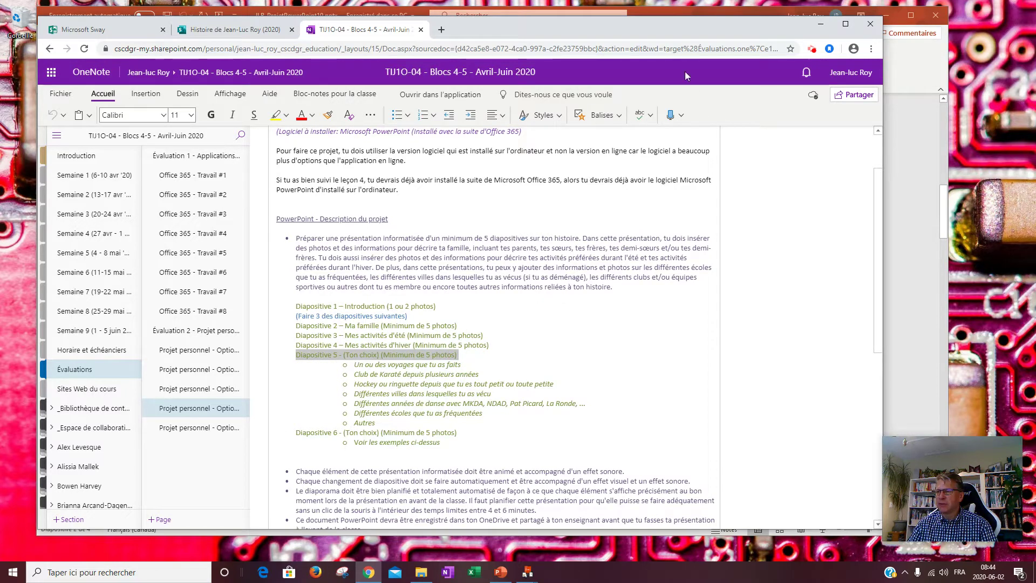
- Hide OneNote, return to PowerPoint and bring up the empty slide 3 with the WordArt styles
drag(659, 30, 1, 78)
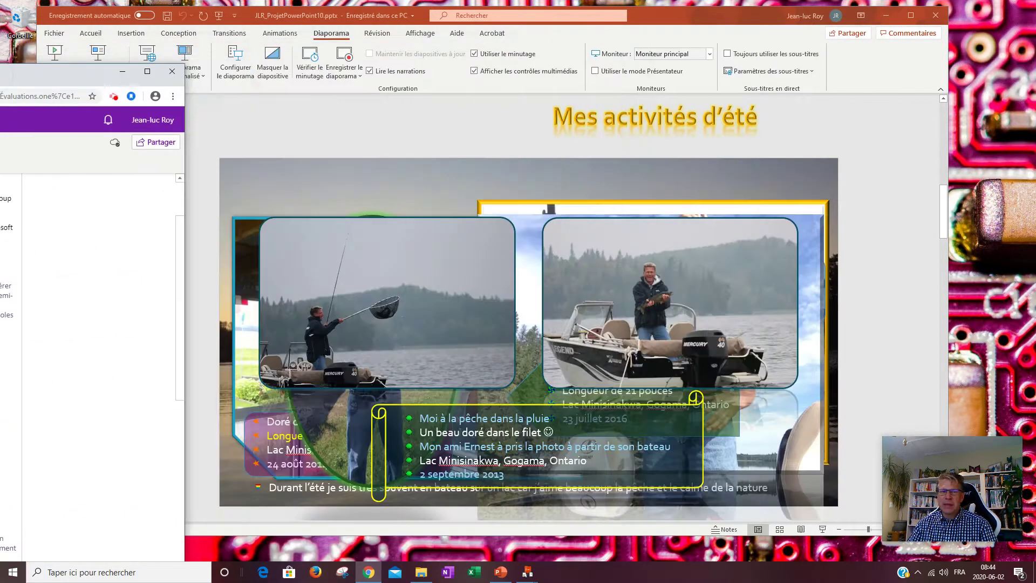
click(122, 71)
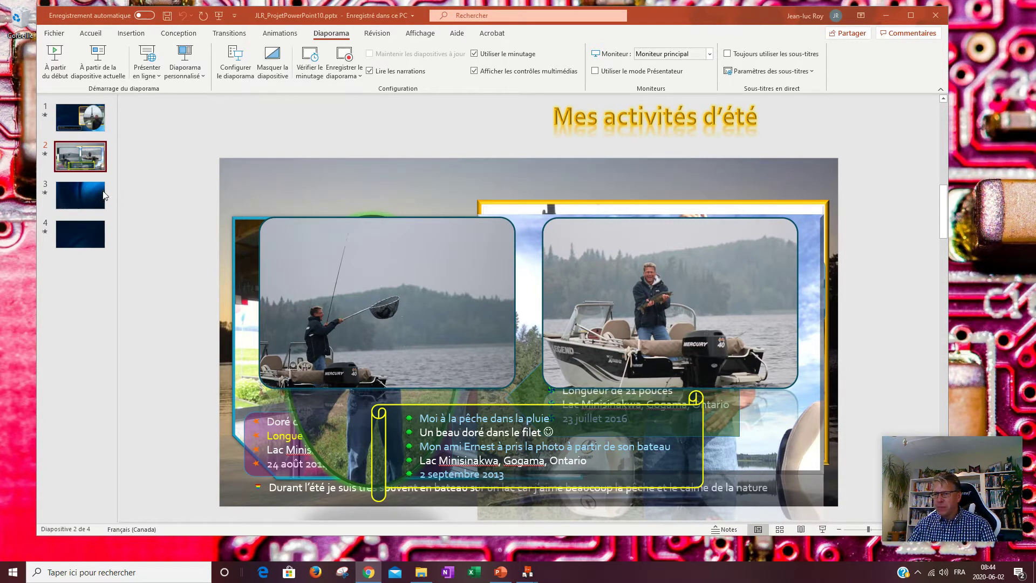
click(92, 196)
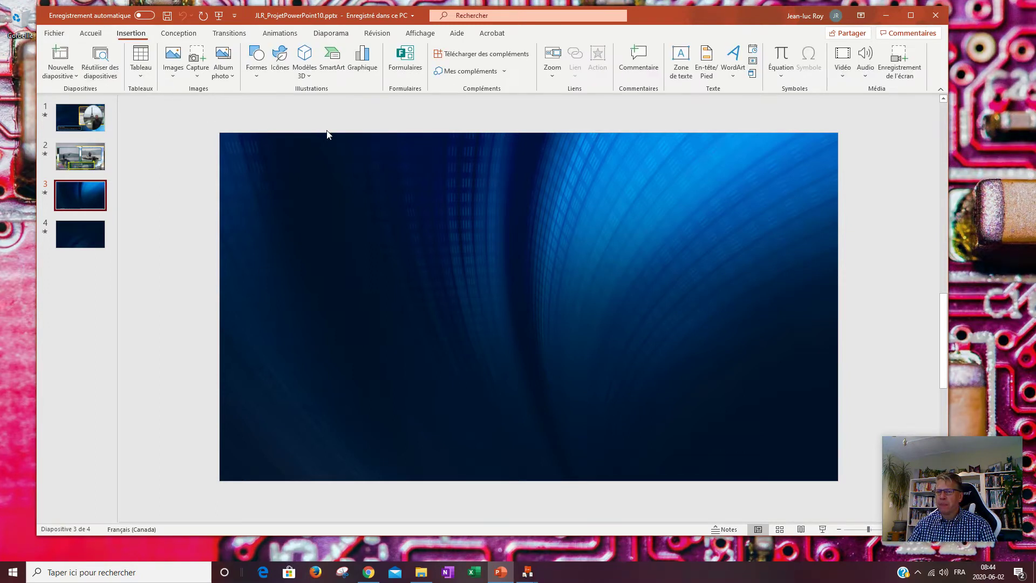
click(733, 62)
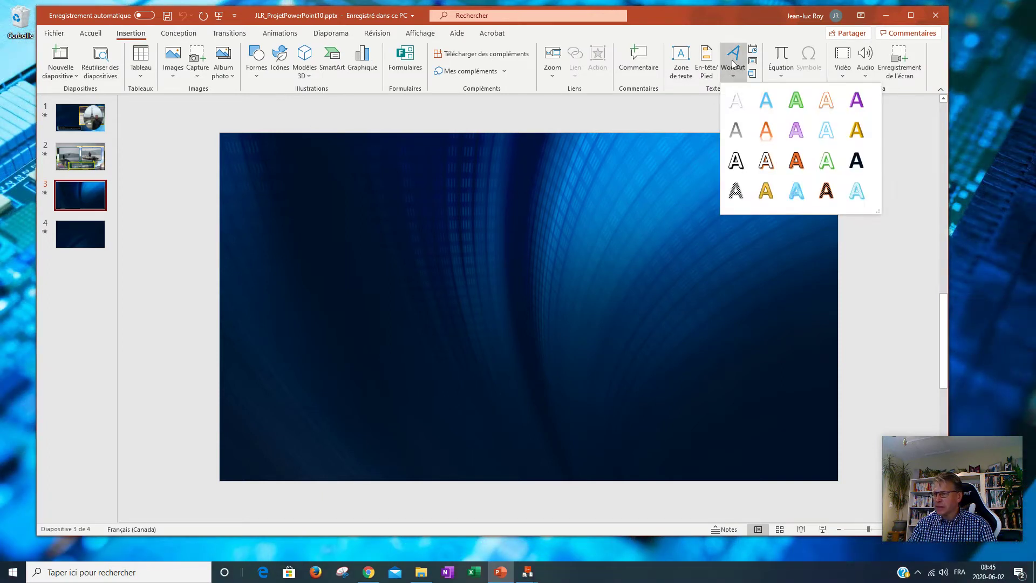
- Insert gold WordArt reading "Tournage de l'émission « TheUglyTour » de Ugly Stik"
click(857, 130)
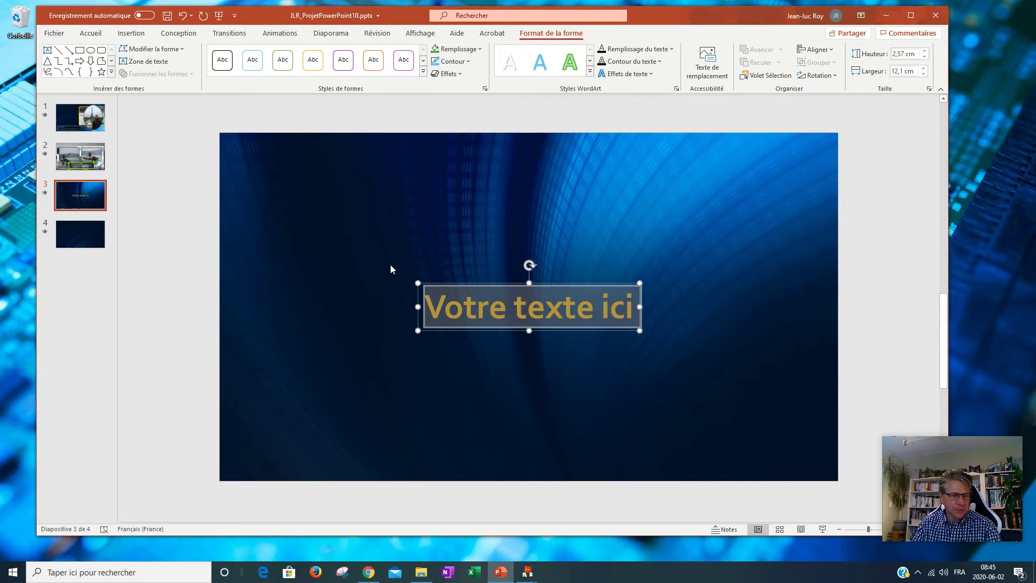
text(Tournage de l'émisee)
key(BackSpace)
key(BackSpace)
key(BackSpace)
text(ssion)
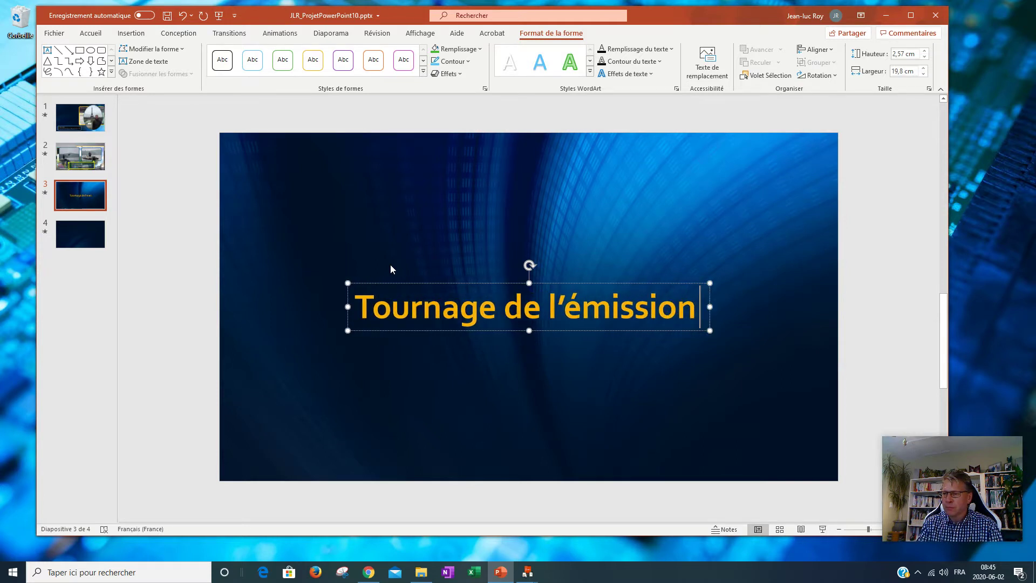
text( « TheUgly)
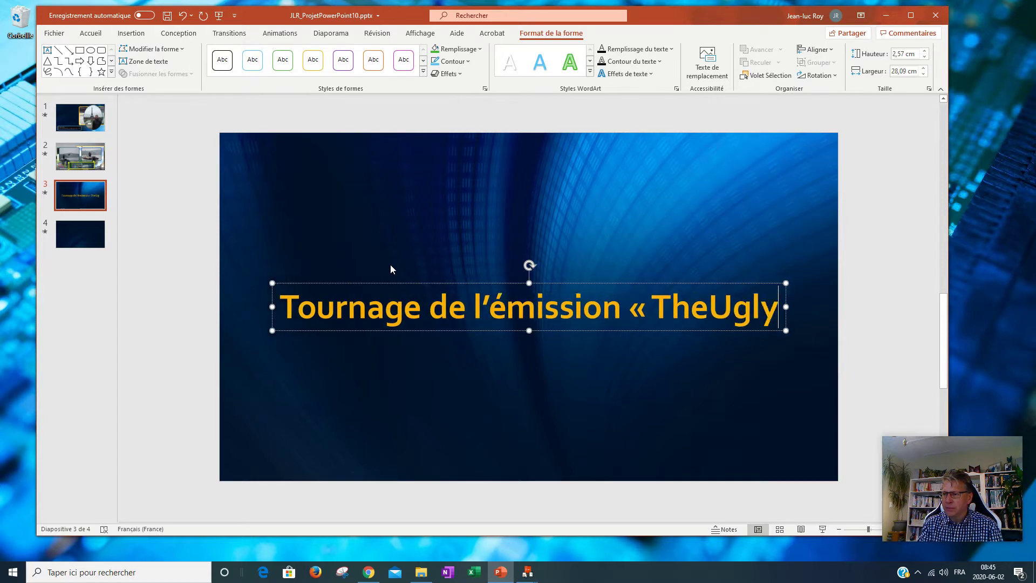
text(Tour)
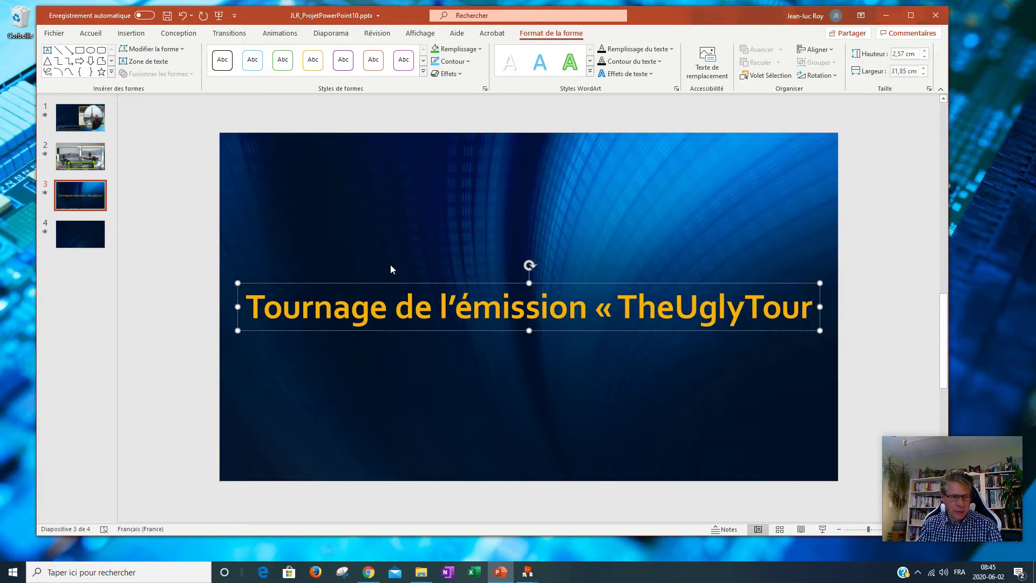
text( »)
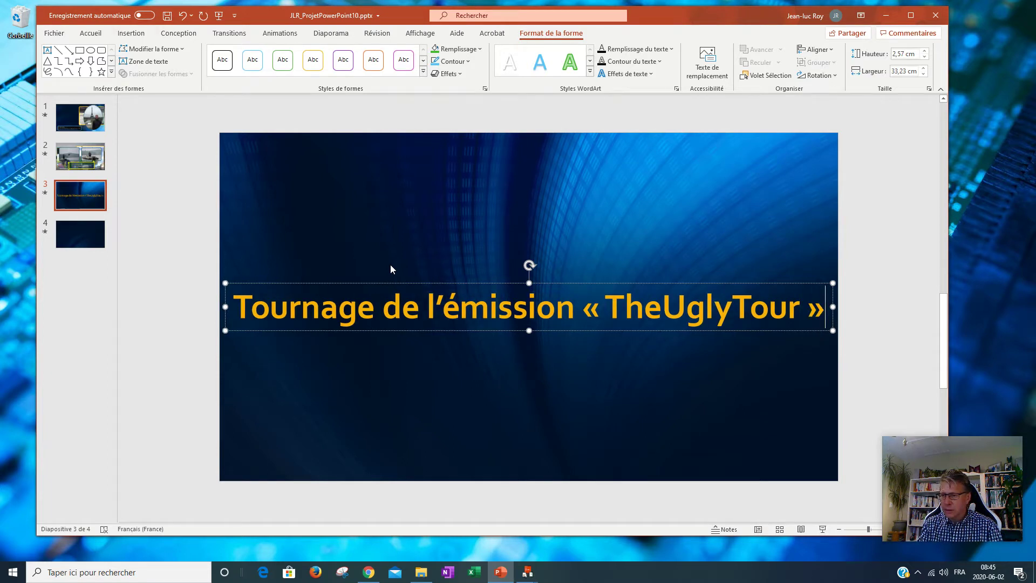
text( de)
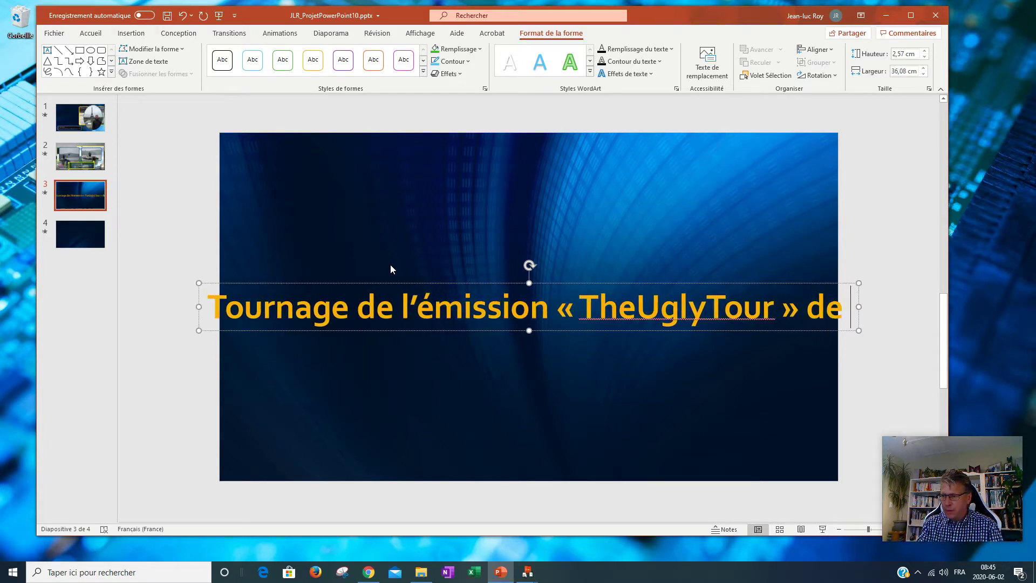
text( Ugly )
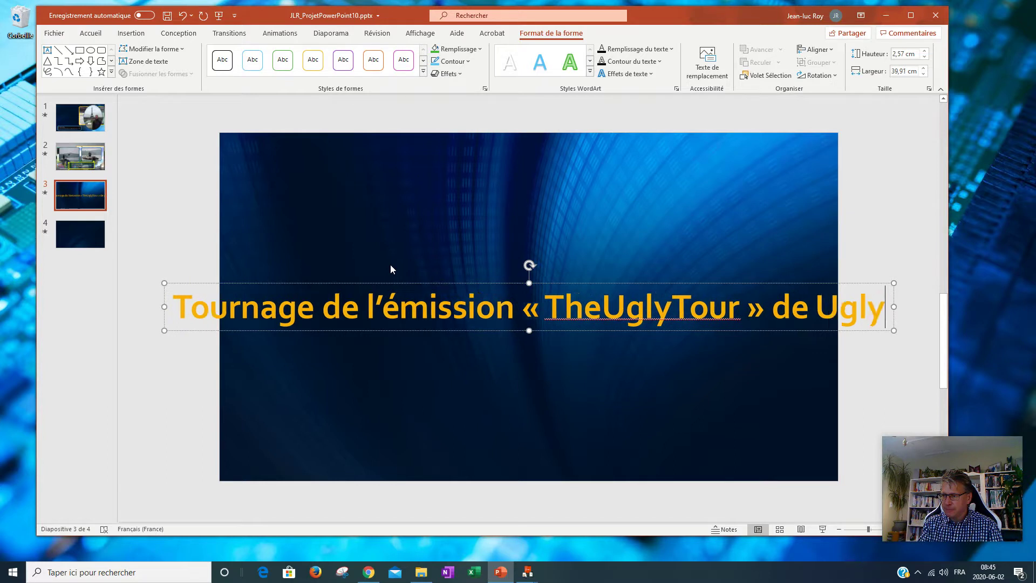
text(Stik)
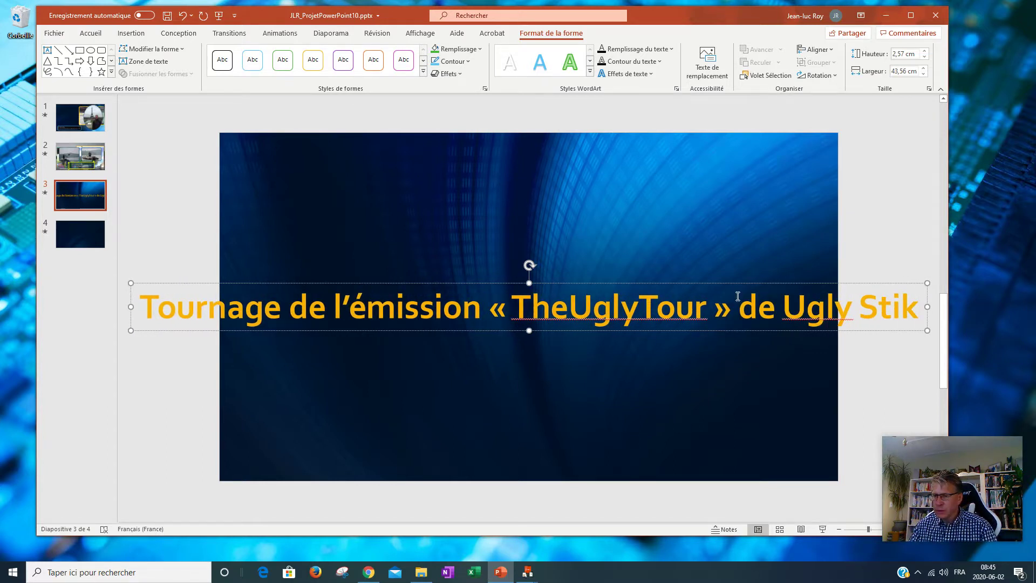
- Set the title text to 36 pt and move it near the top of the slide
drag(916, 308, 85, 303)
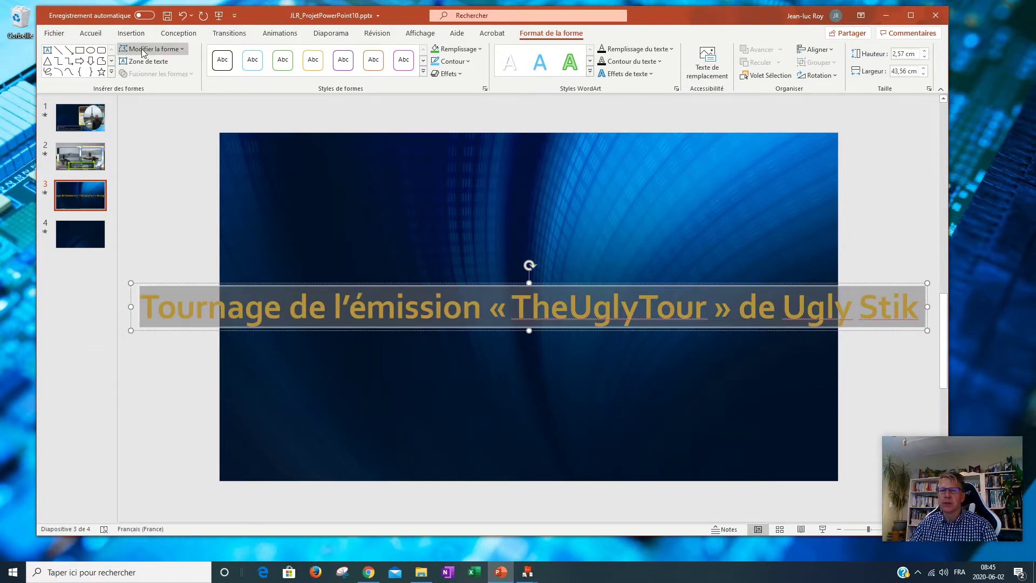
click(90, 33)
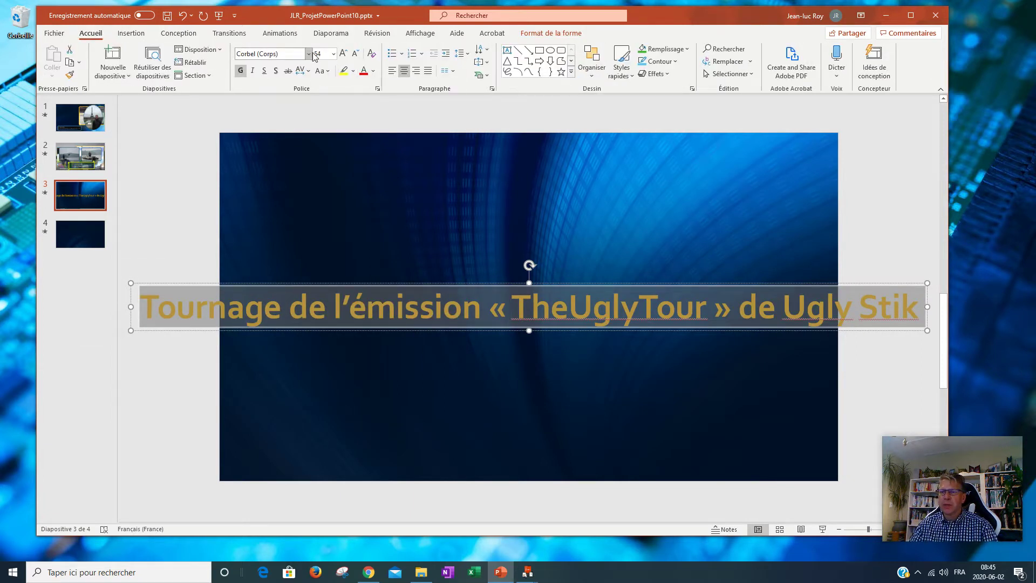
click(334, 53)
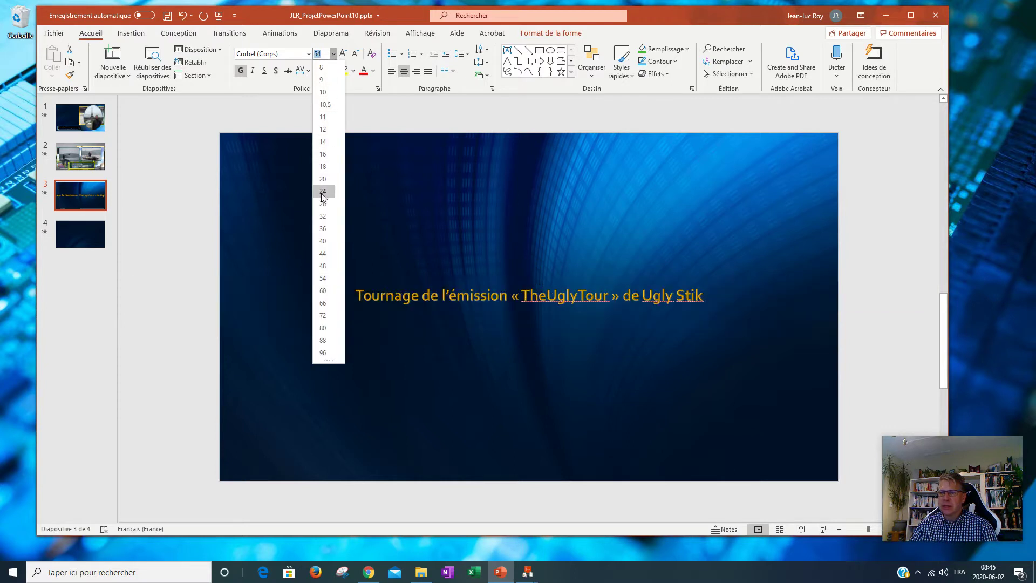
click(336, 229)
drag(551, 283, 547, 139)
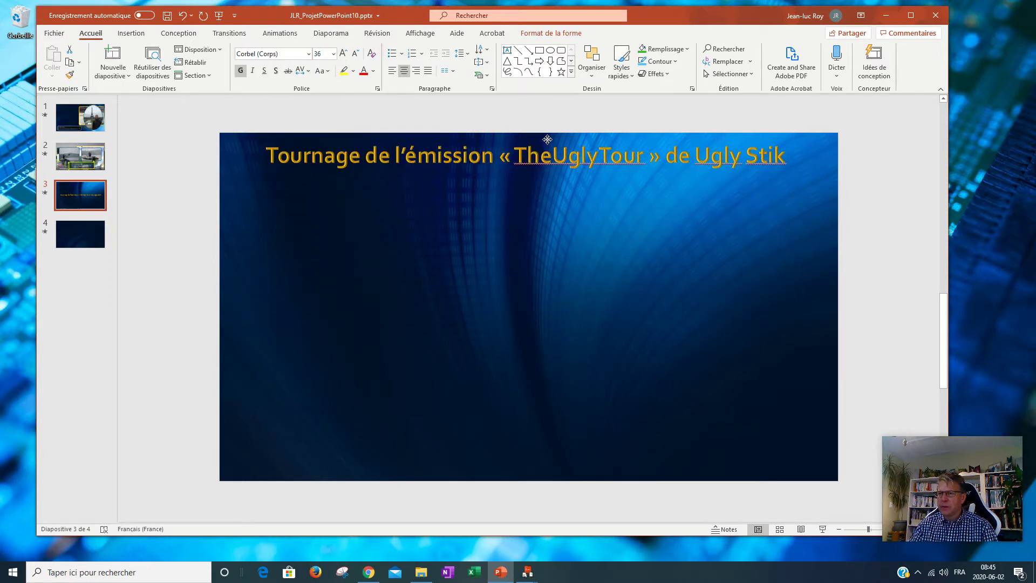
click(587, 296)
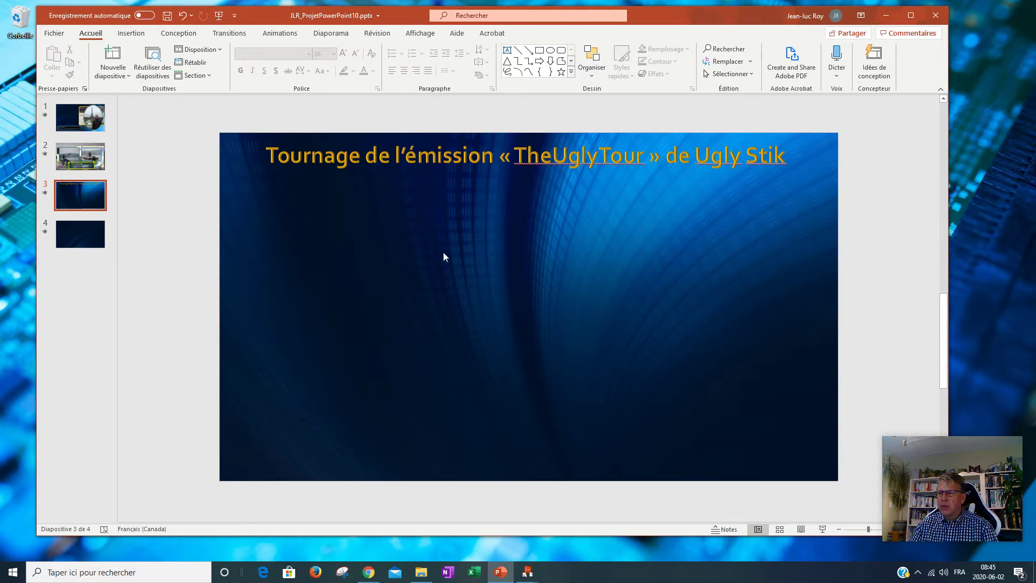
right_click(328, 248)
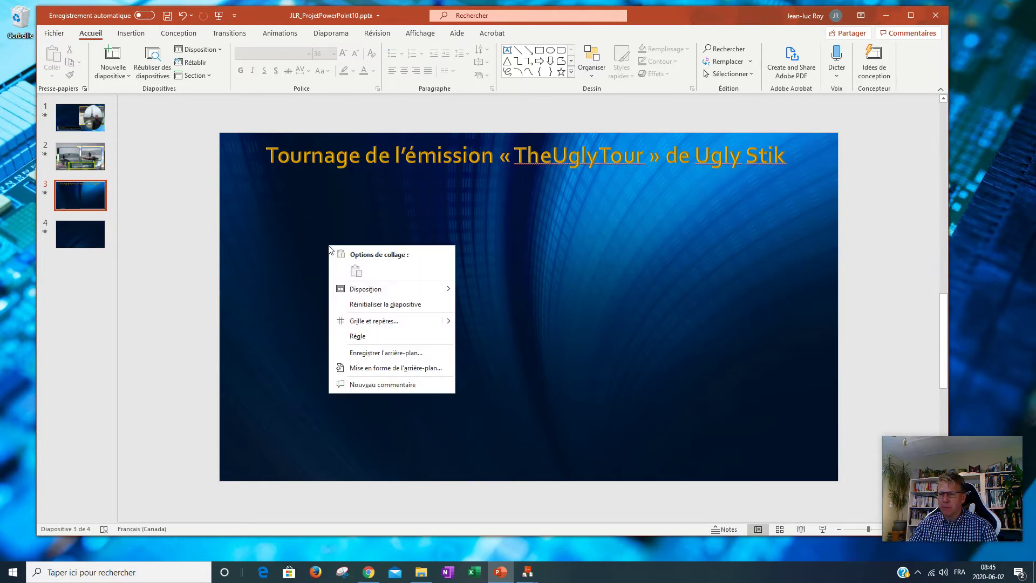
- Fill the slide background with photos\gx2_2.png as a single untiled picture
click(402, 369)
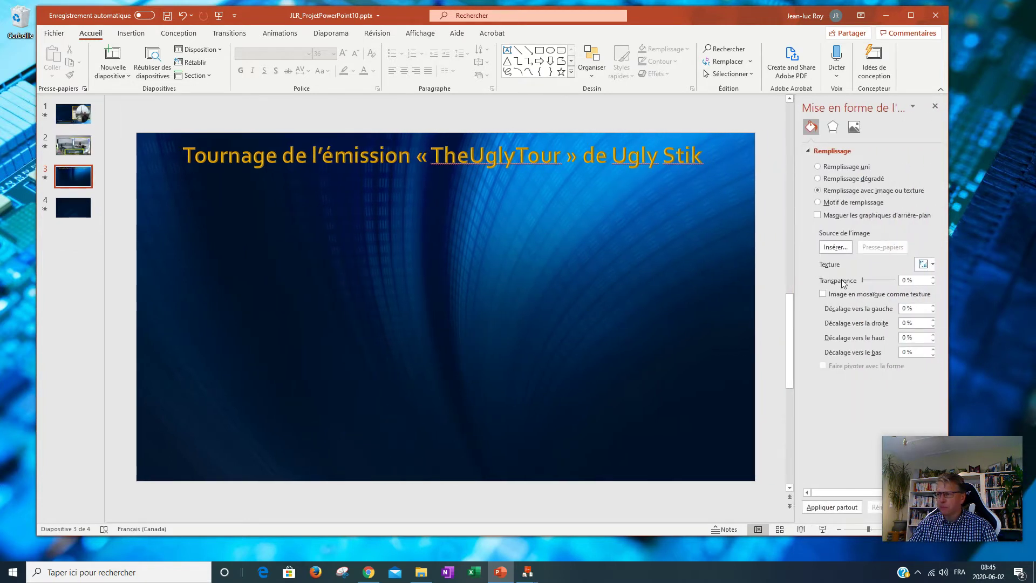
click(846, 248)
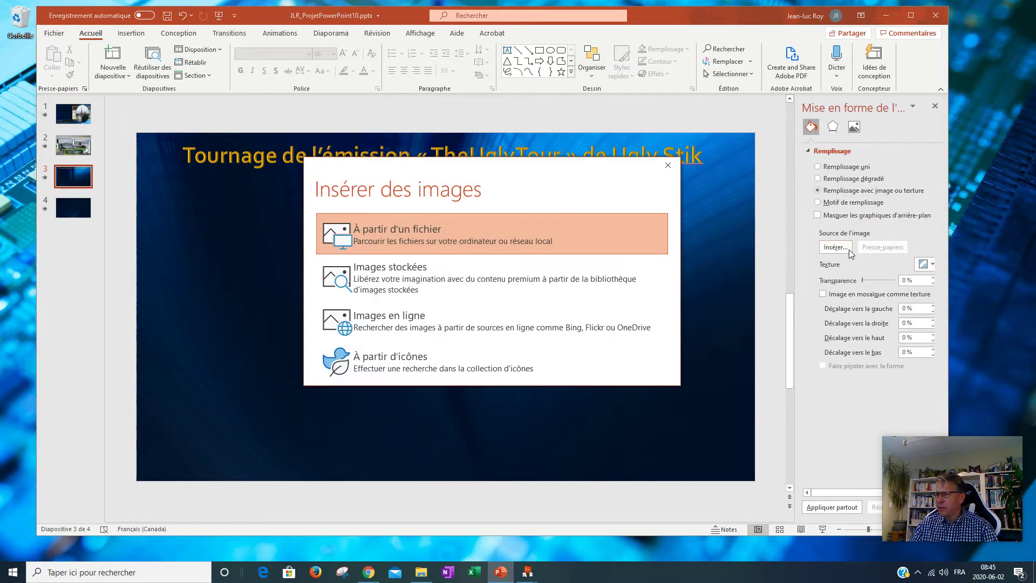
click(420, 234)
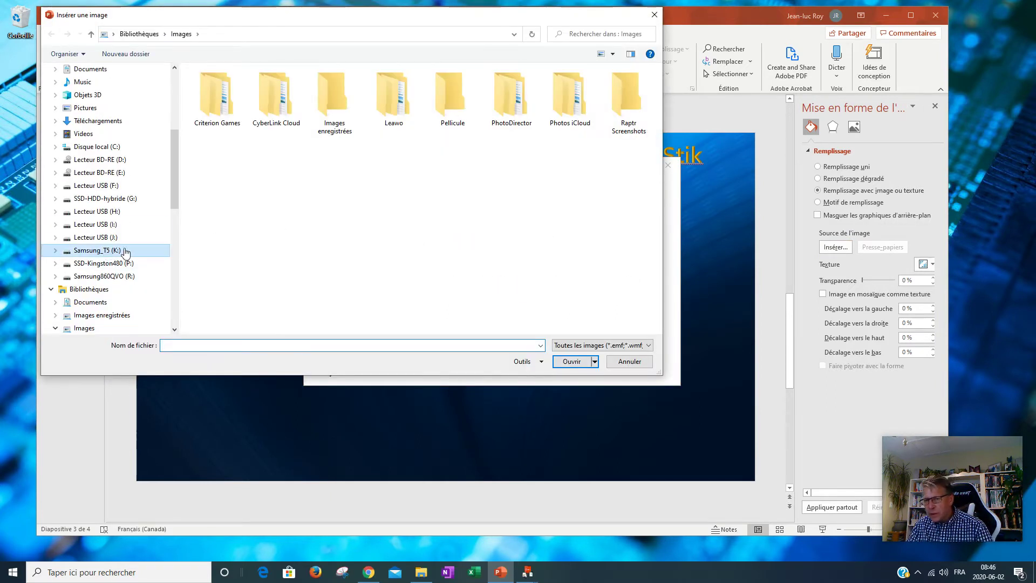
click(97, 250)
double_click(224, 86)
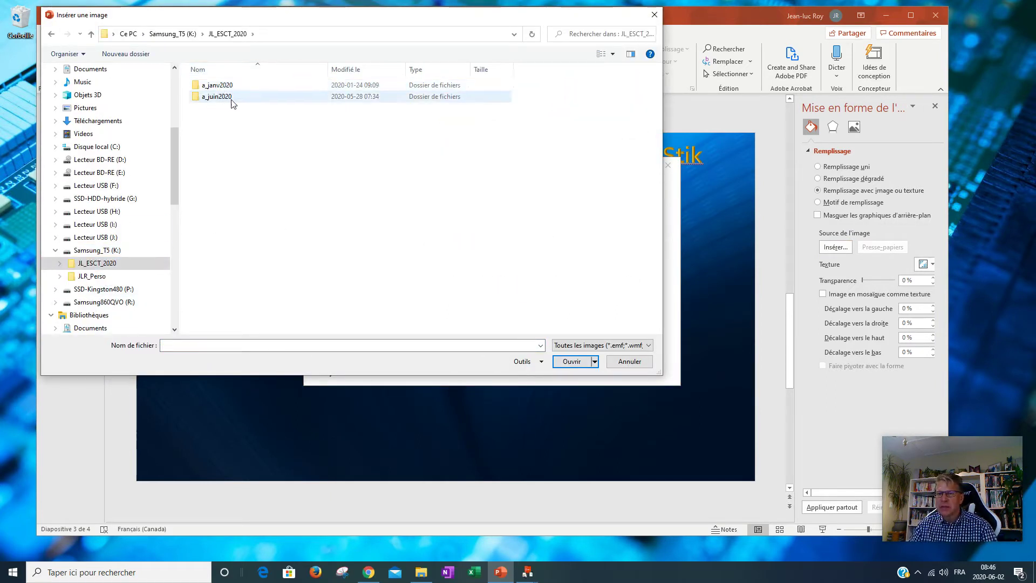
double_click(223, 98)
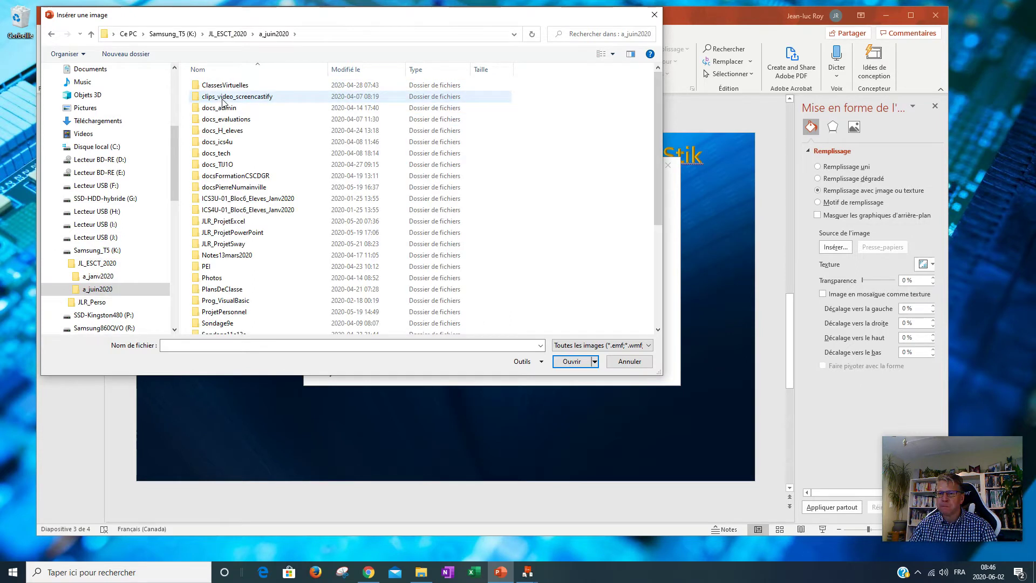
double_click(231, 233)
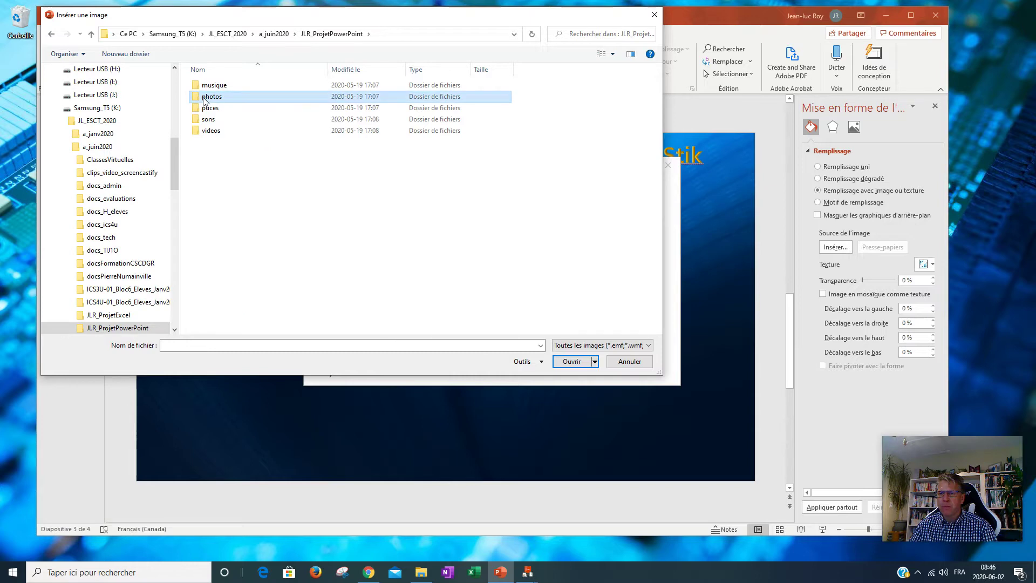
double_click(208, 97)
click(447, 100)
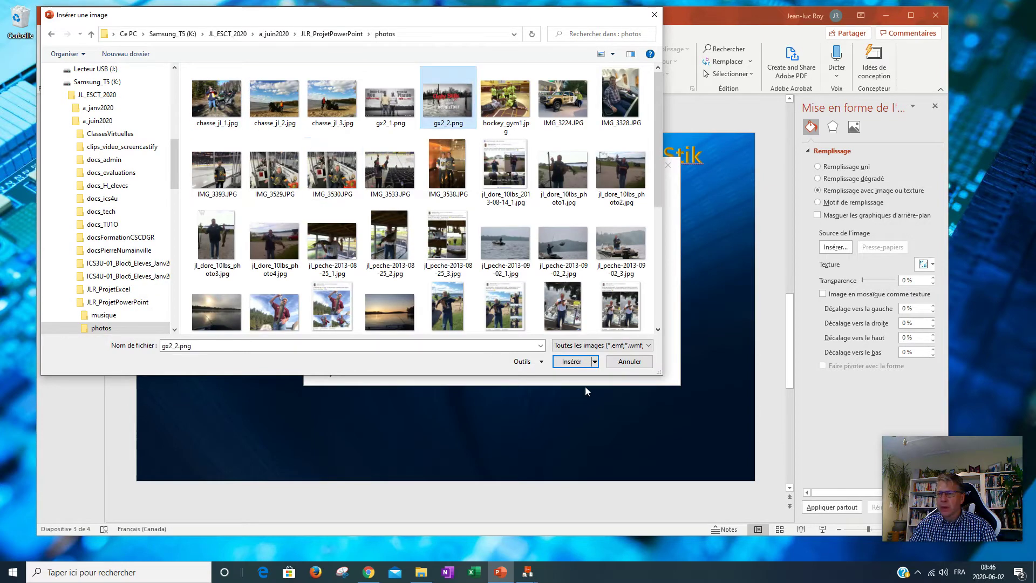
click(578, 364)
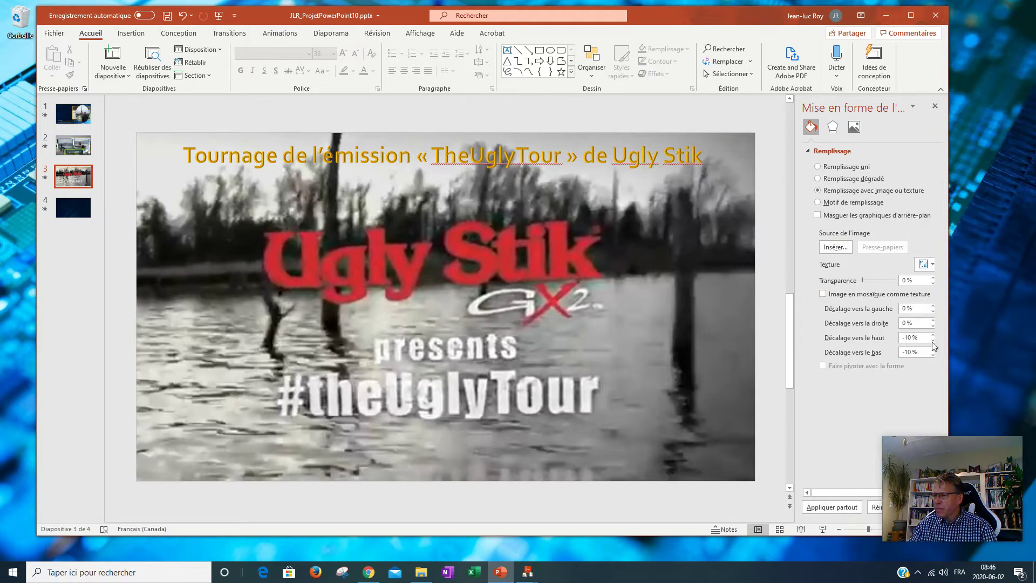
click(823, 295)
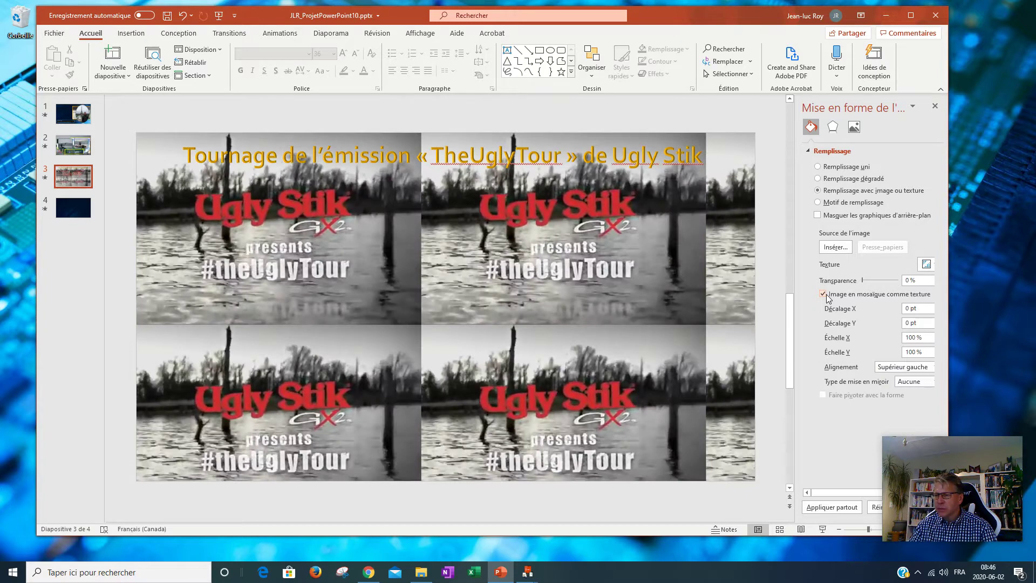
click(823, 294)
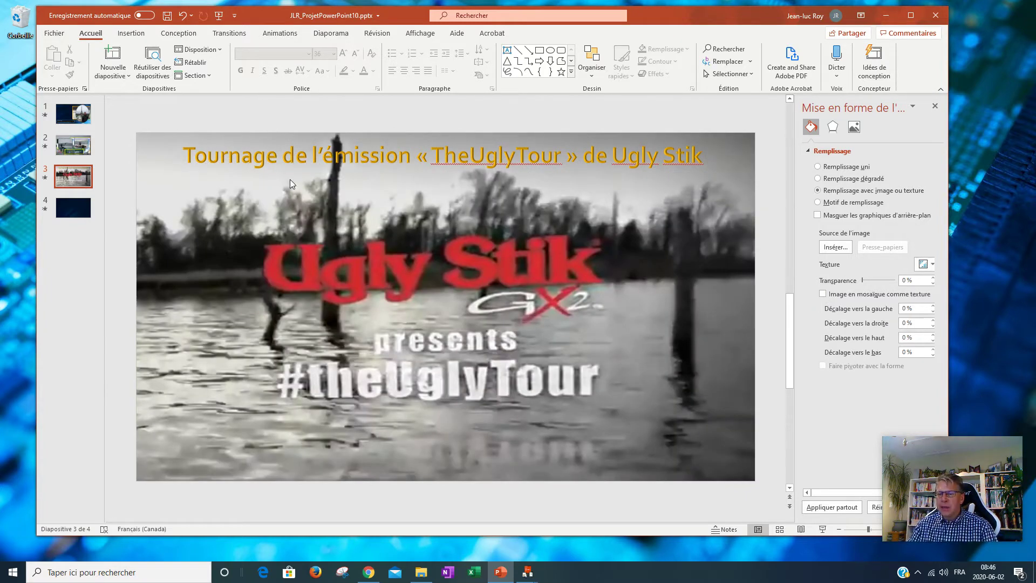
- Move the WordArt title slightly lower on the slide
click(378, 159)
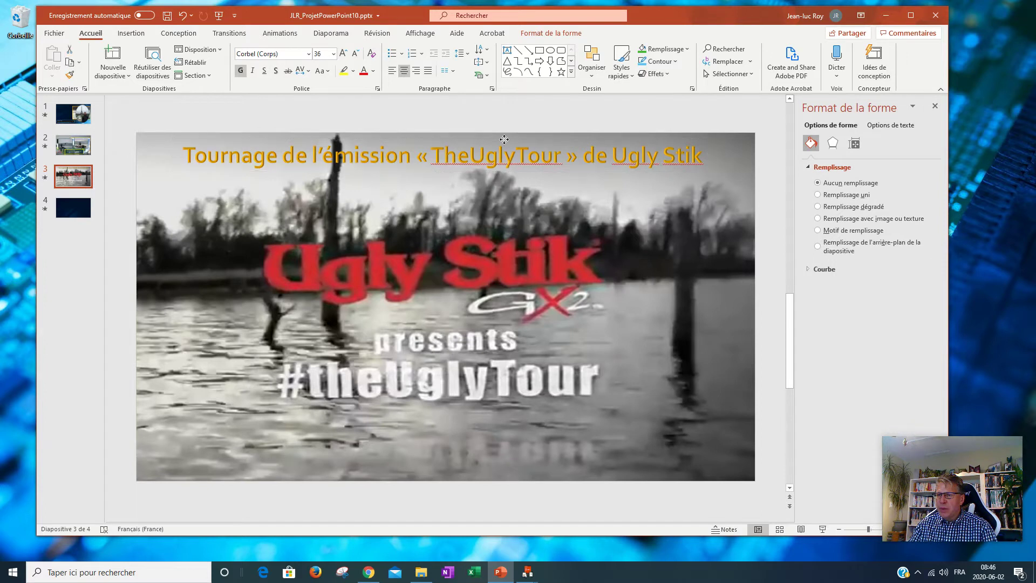
drag(504, 139, 499, 147)
click(697, 279)
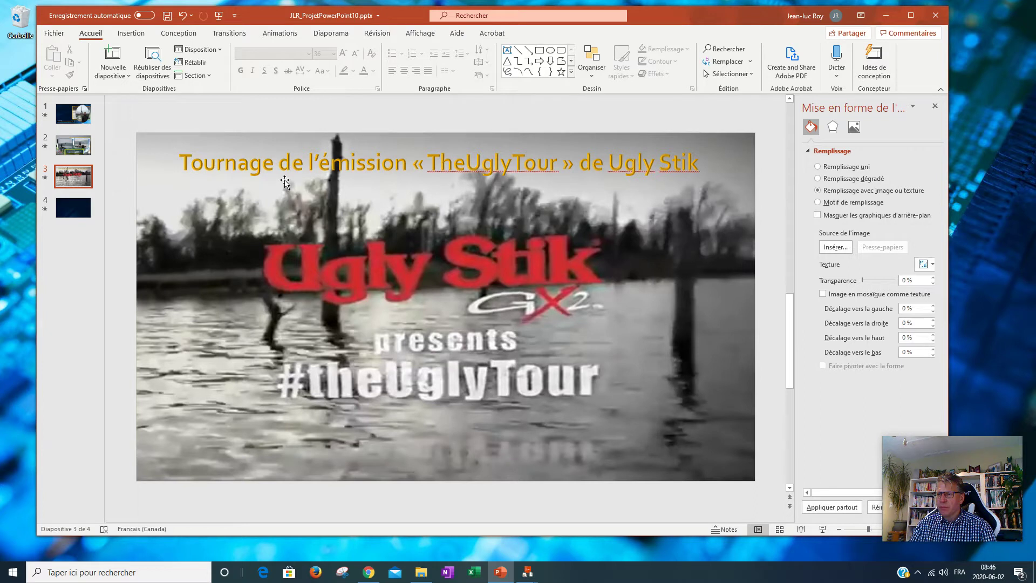
- Draw a Vague wave shape across the title area and bring up its Format de la forme settings
click(131, 33)
click(257, 76)
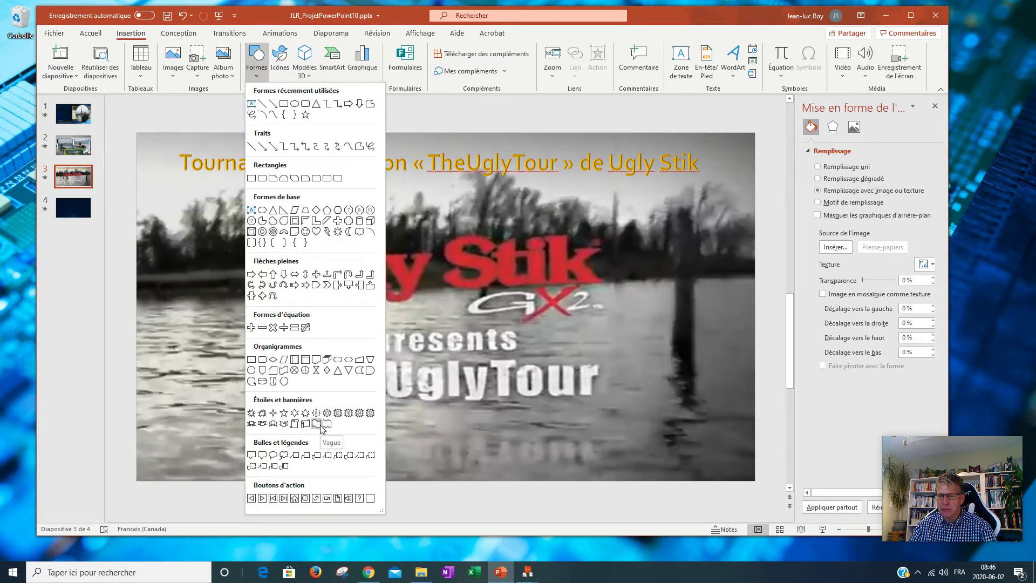
click(320, 425)
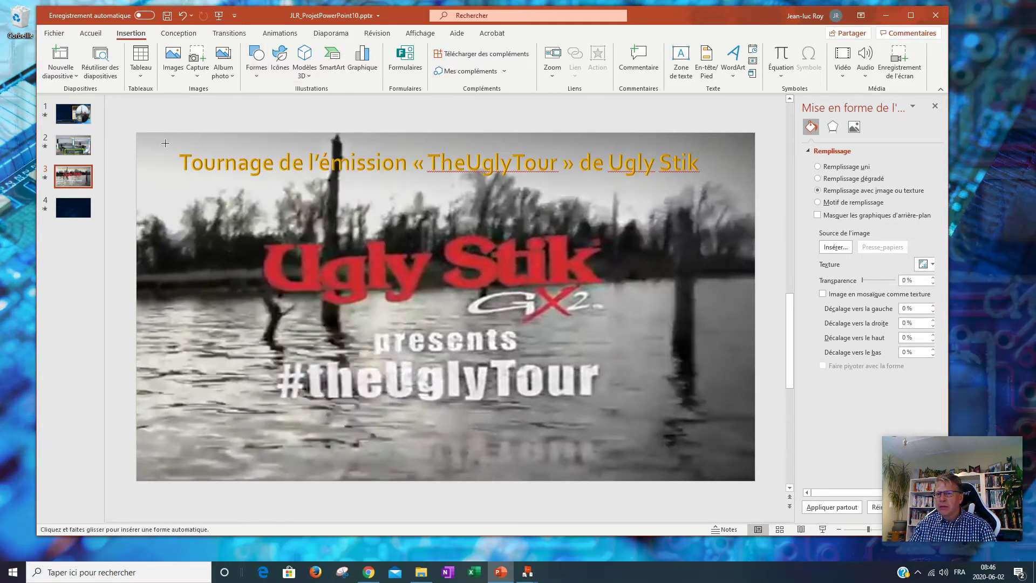
drag(169, 143, 703, 187)
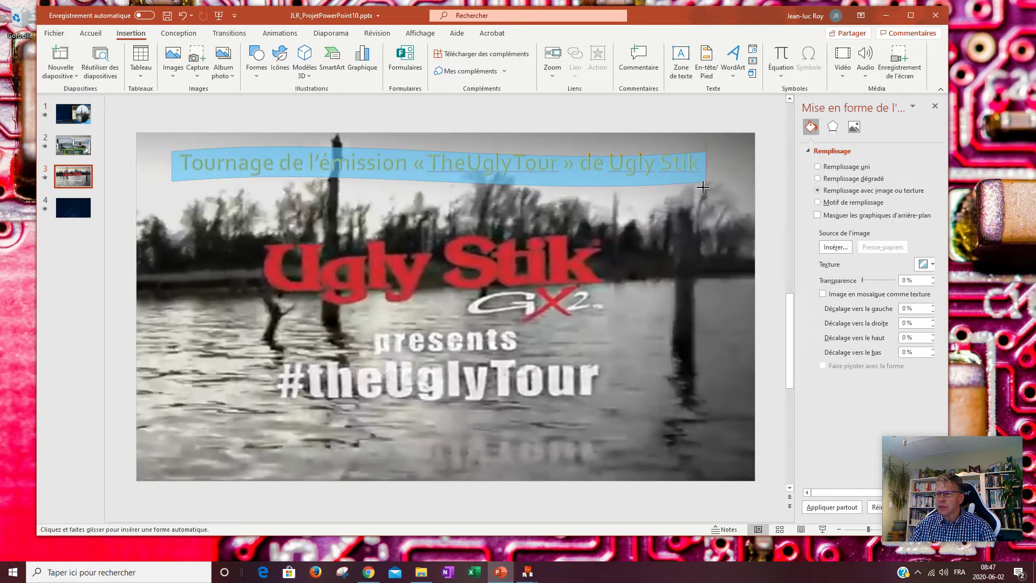
drag(702, 188, 705, 186)
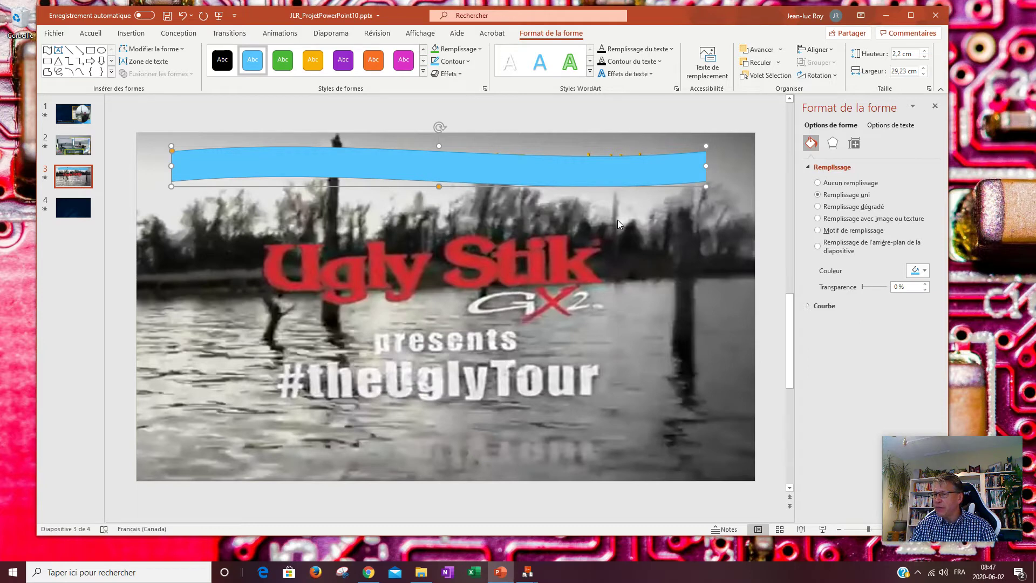
right_click(620, 169)
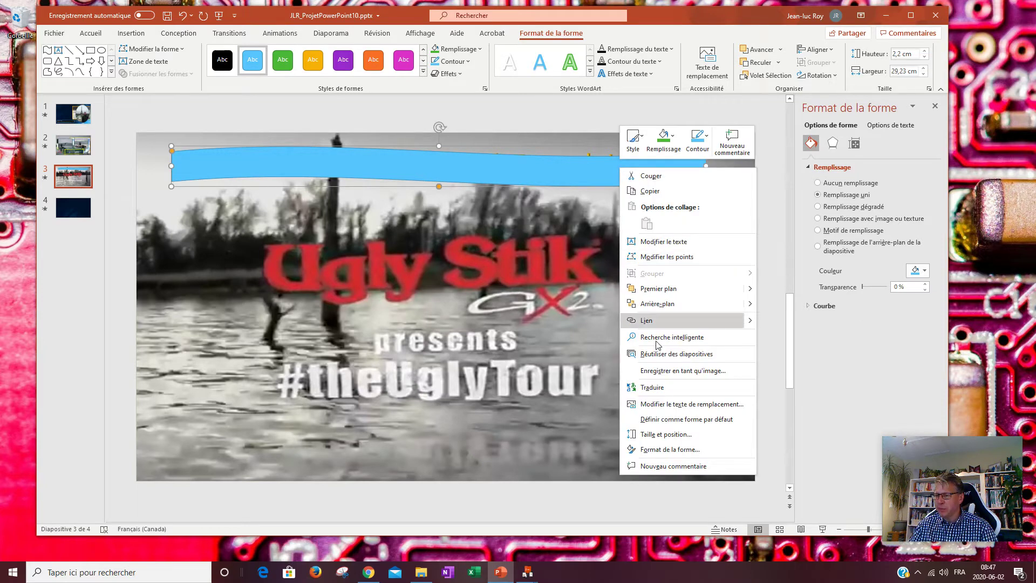
click(687, 449)
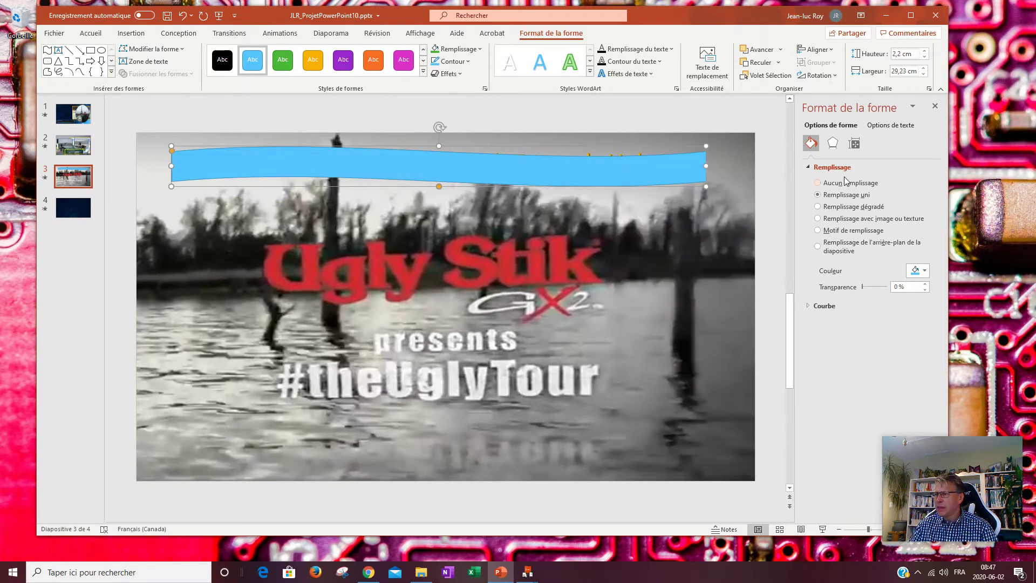
- Fill the wave banner black at 40% transparency and send it behind the title
click(924, 271)
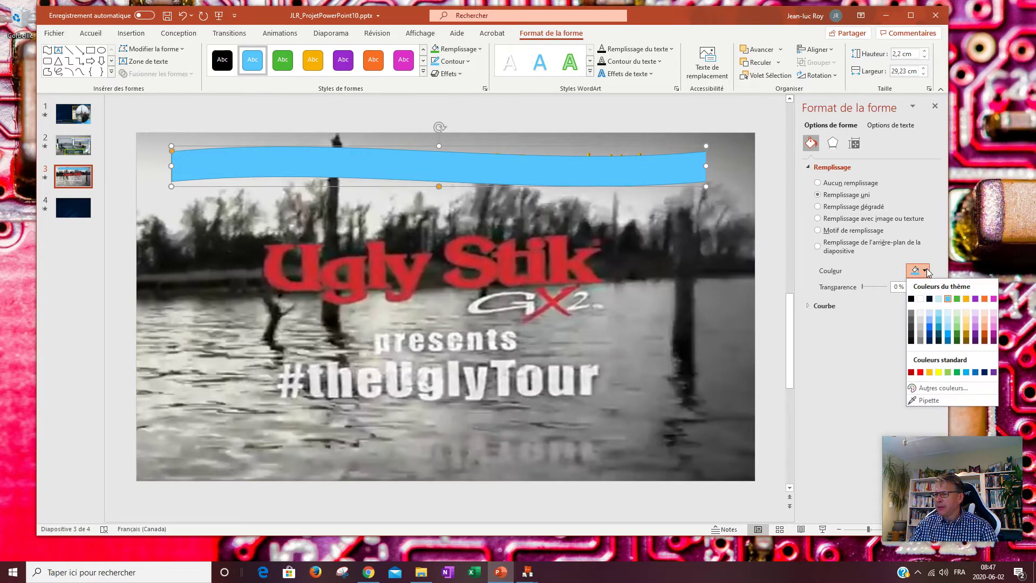
click(911, 299)
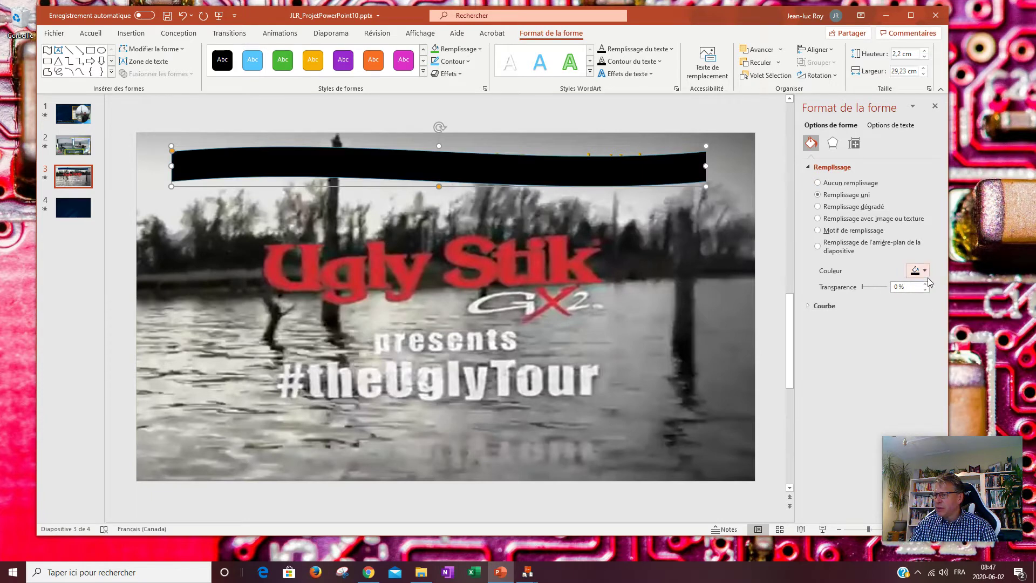
drag(864, 287, 876, 296)
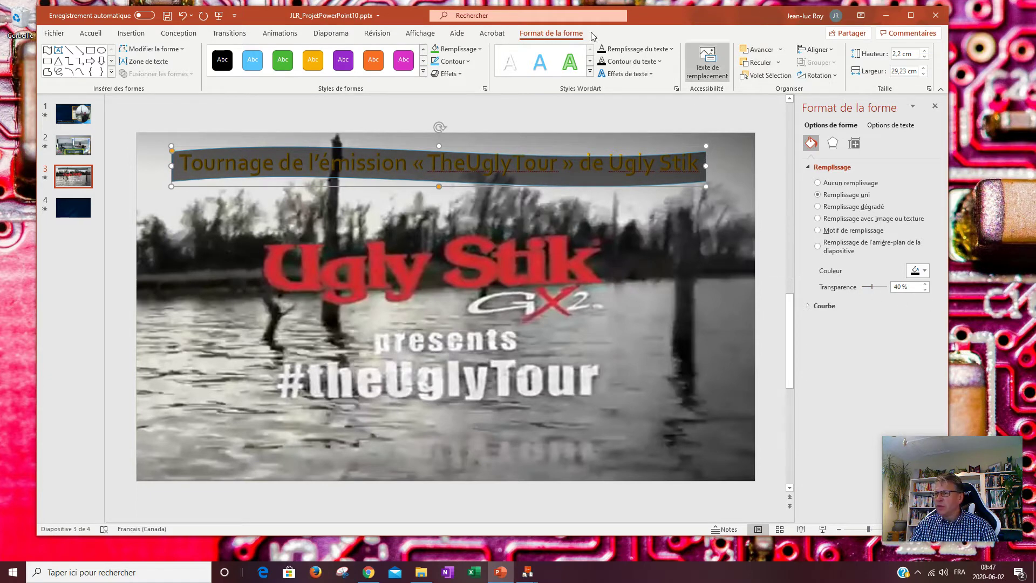
click(762, 62)
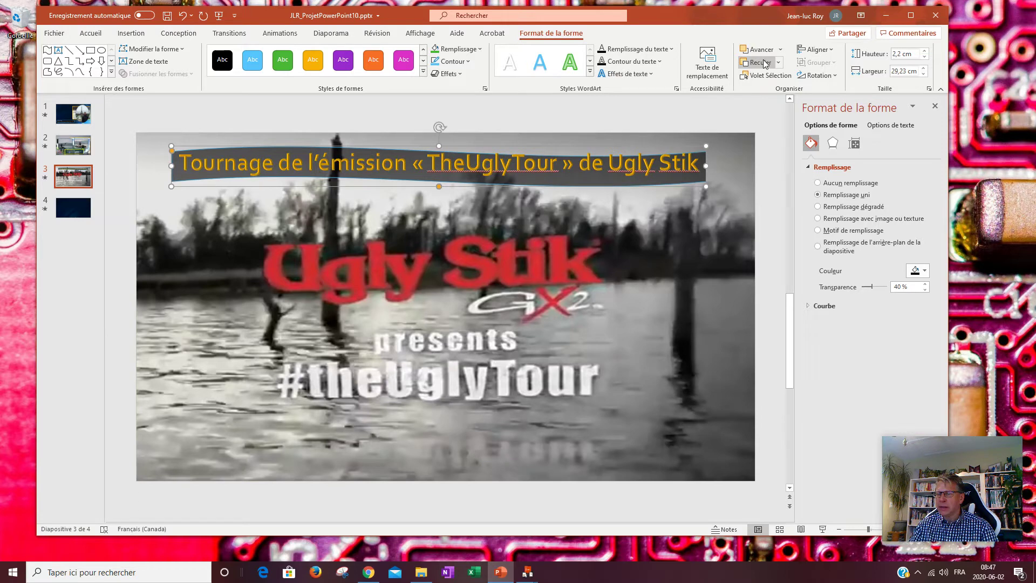
click(637, 146)
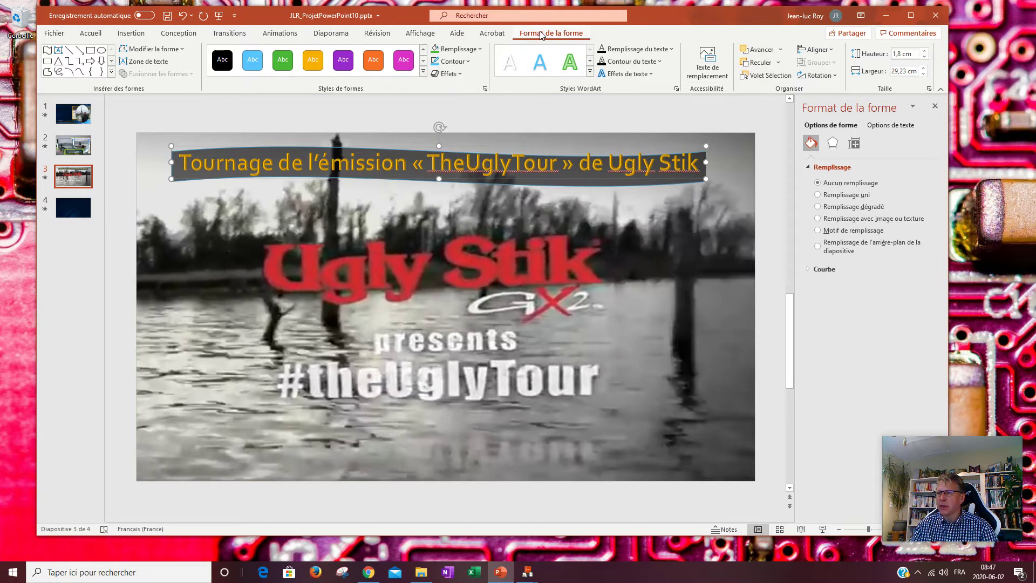
- Apply the Vague : bas text warp to the title and nudge it slightly
click(652, 79)
mouse_move(637, 224)
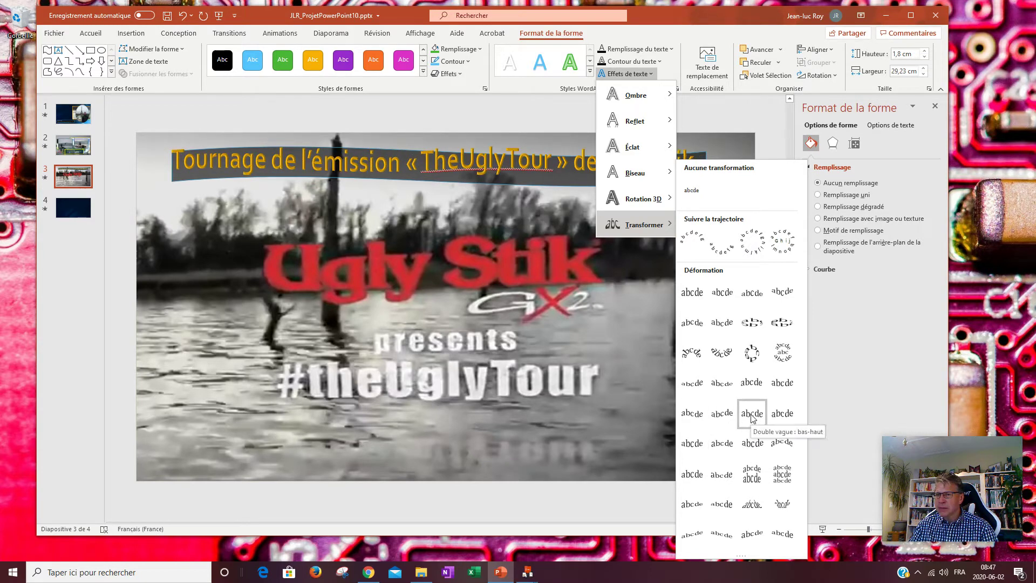
click(699, 423)
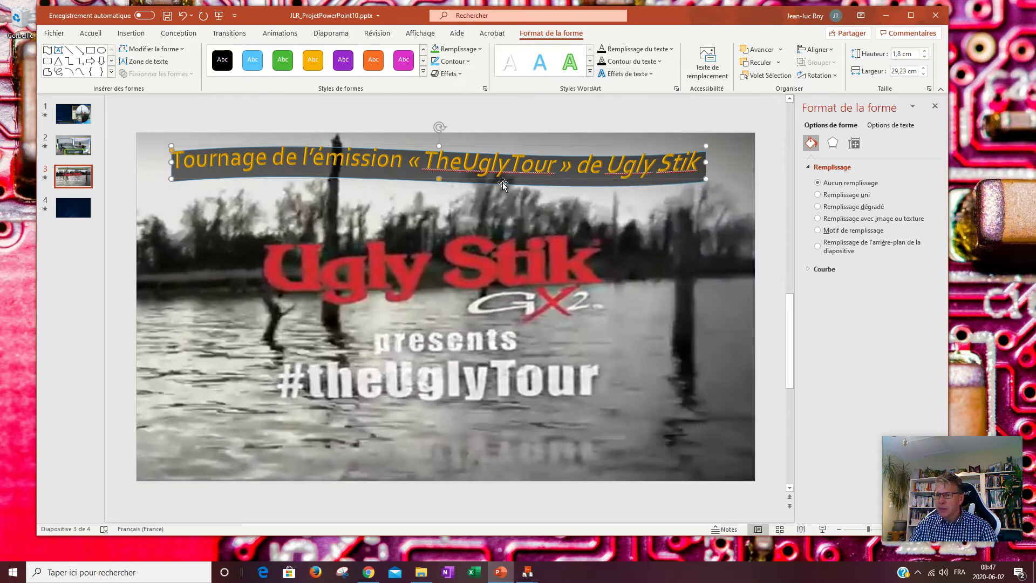
key(Down)
key(Down)
key(Down)
key(Down)
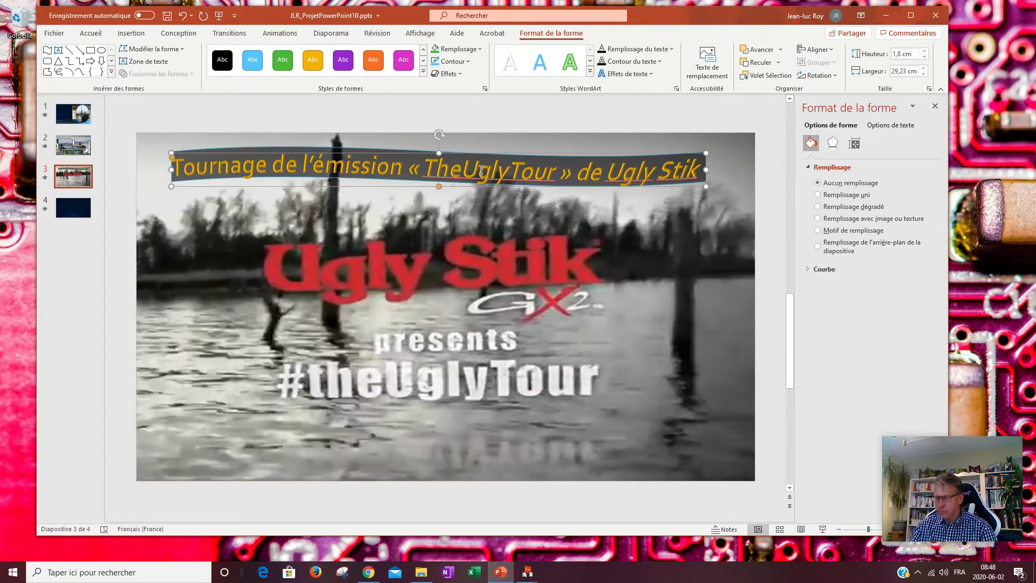
key(Right)
key(Right)
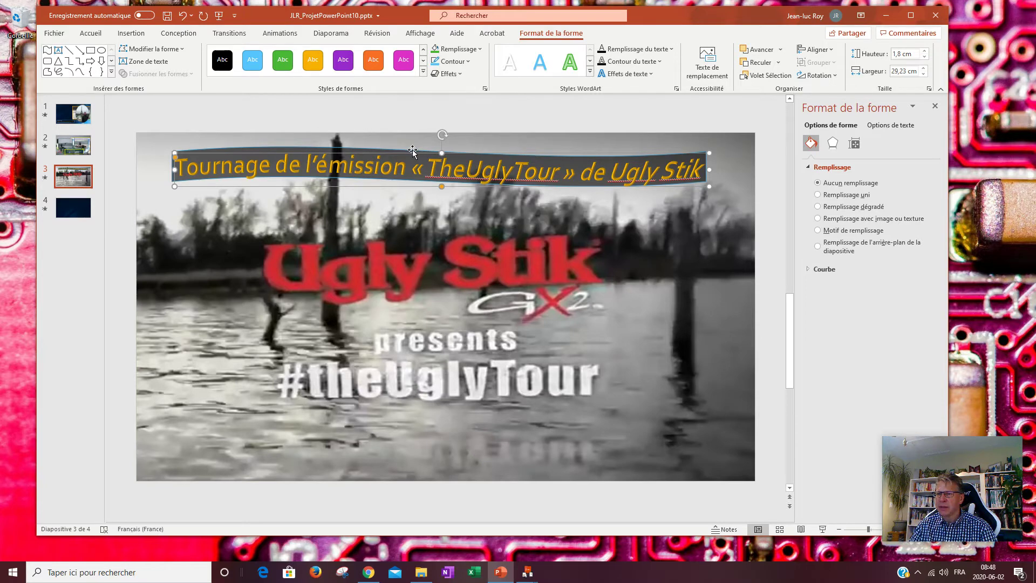
key(ctrl+z)
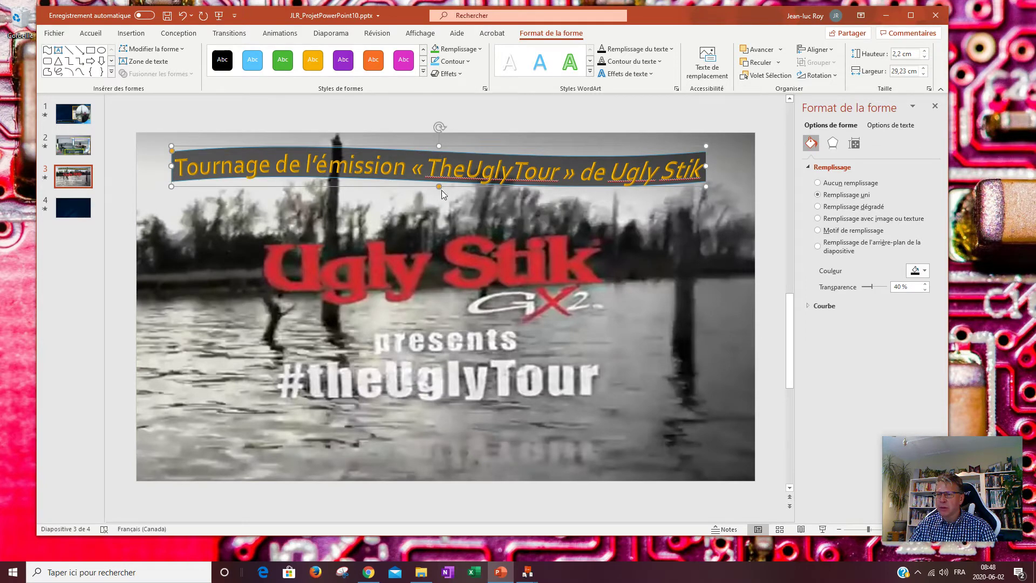
- Shrink the title banner to about 1.8 cm tall, then select the word TheUglyTour
click(439, 192)
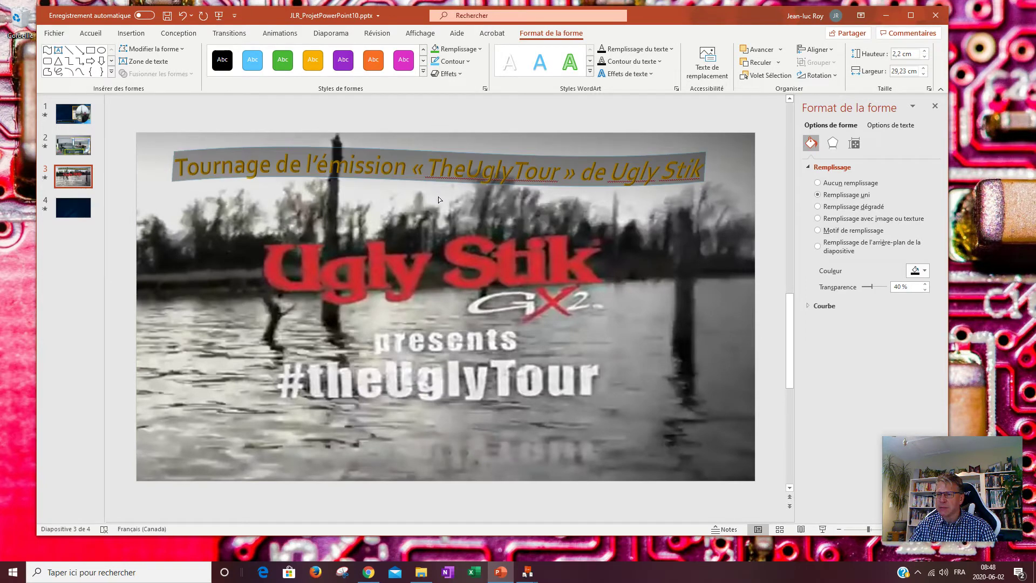
click(439, 188)
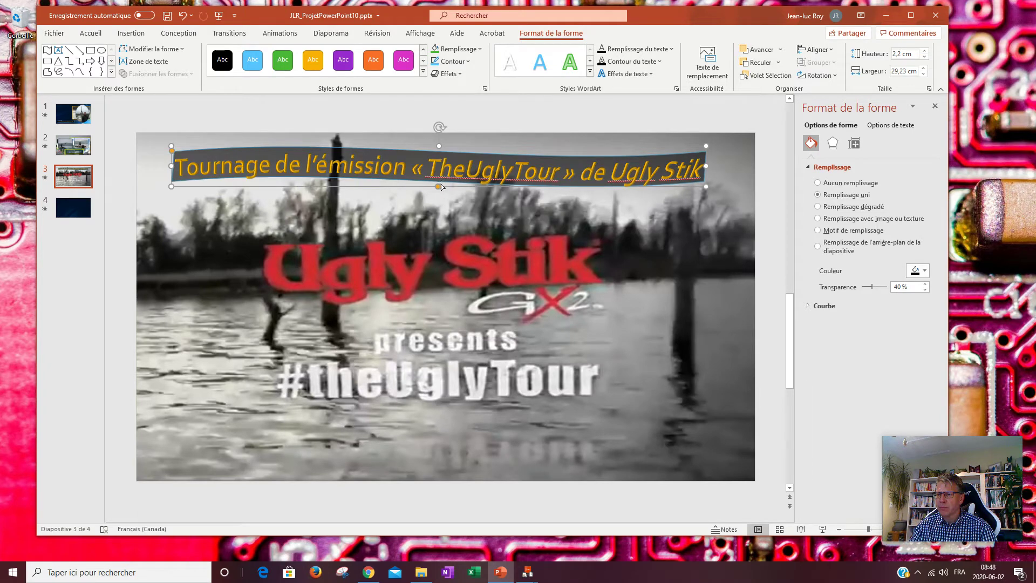
drag(706, 187, 709, 190)
click(650, 223)
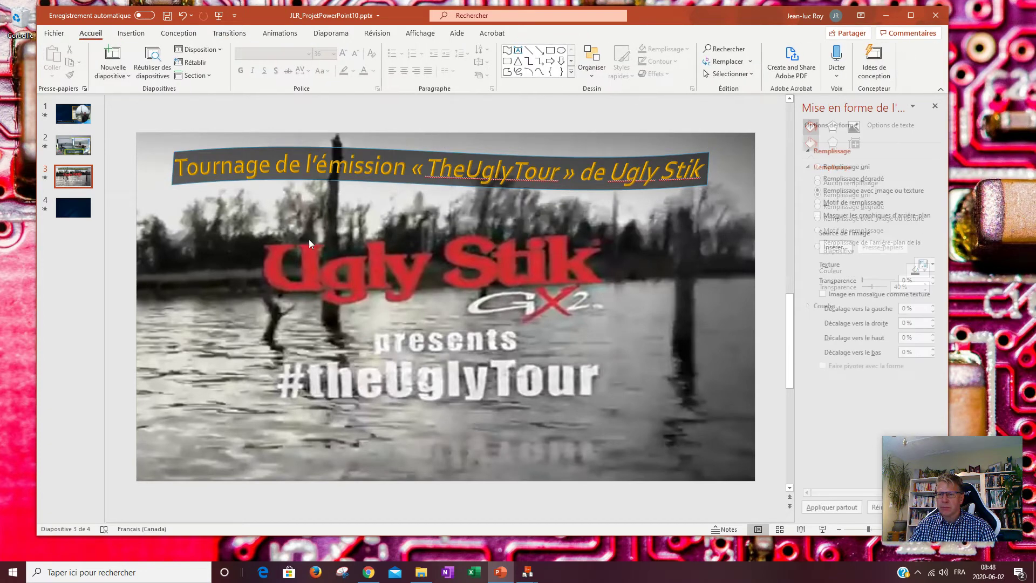
click(184, 186)
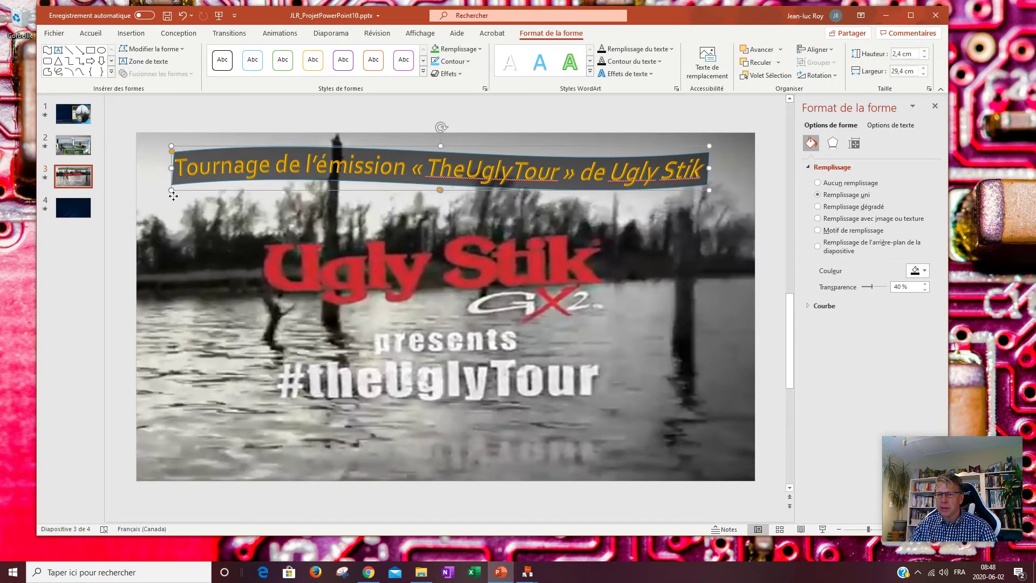
drag(173, 190, 172, 187)
click(501, 168)
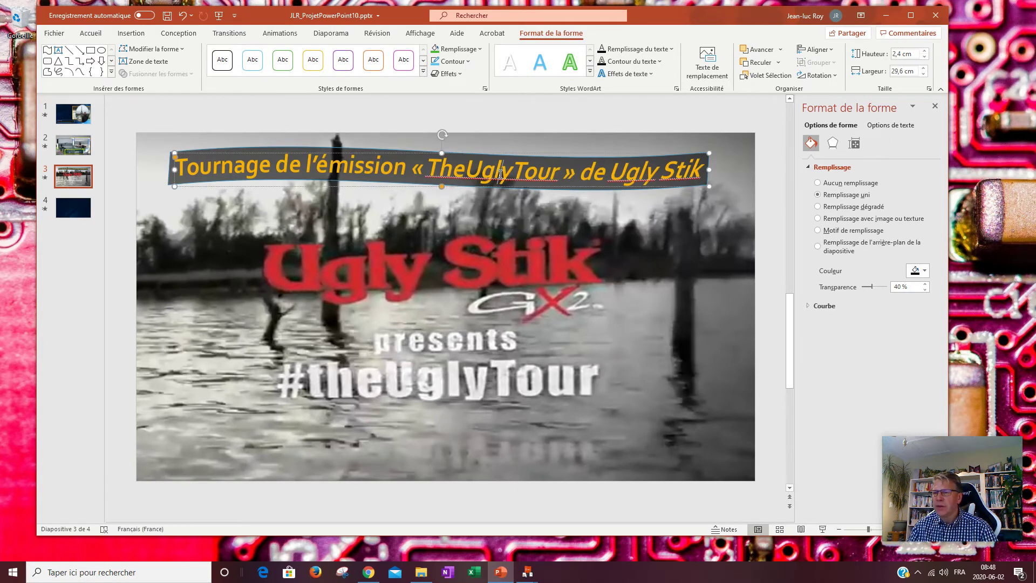
drag(443, 164, 559, 168)
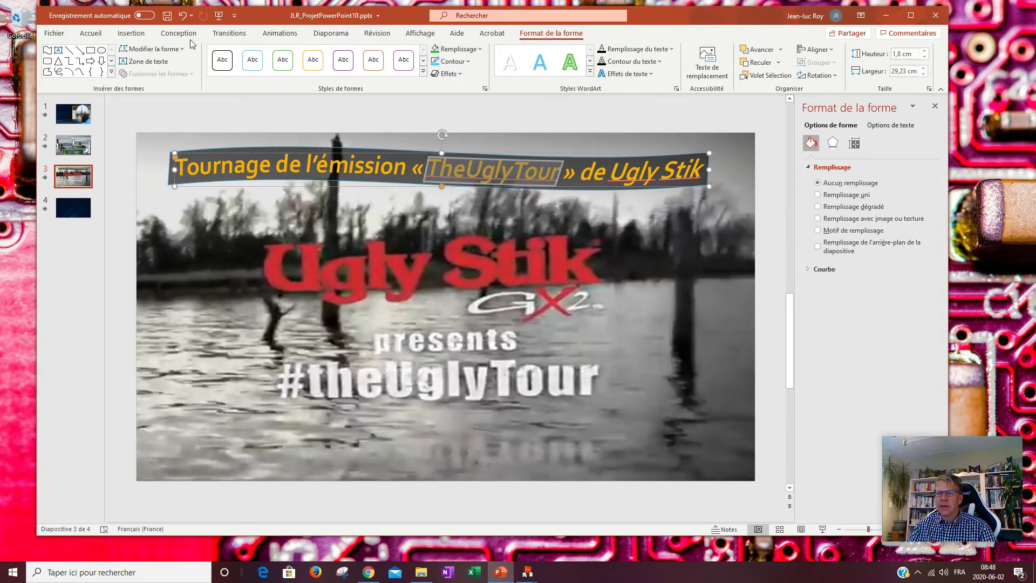
- Colour the word TheUglyTour in a light blue-grey theme colour
click(90, 32)
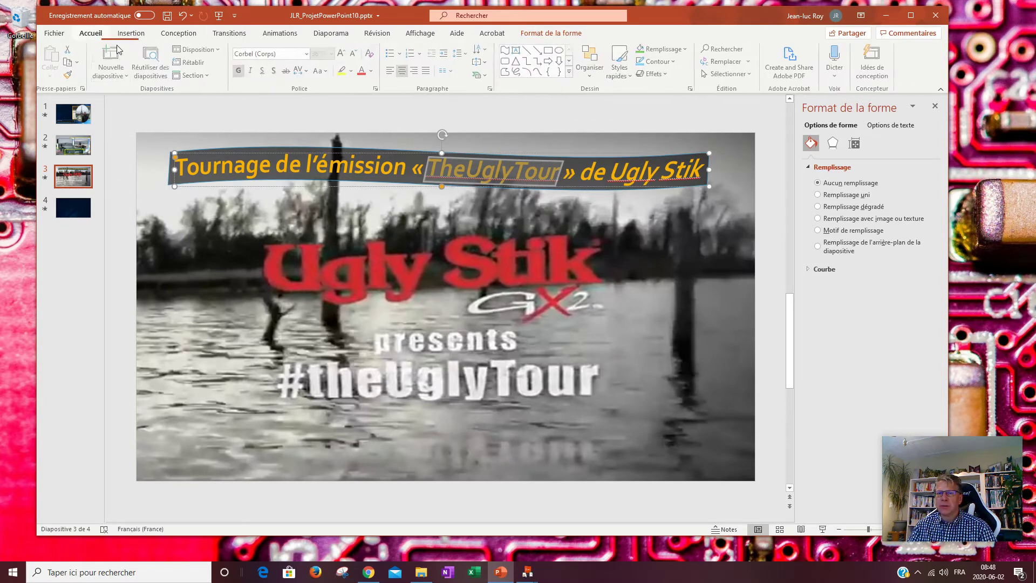
click(374, 71)
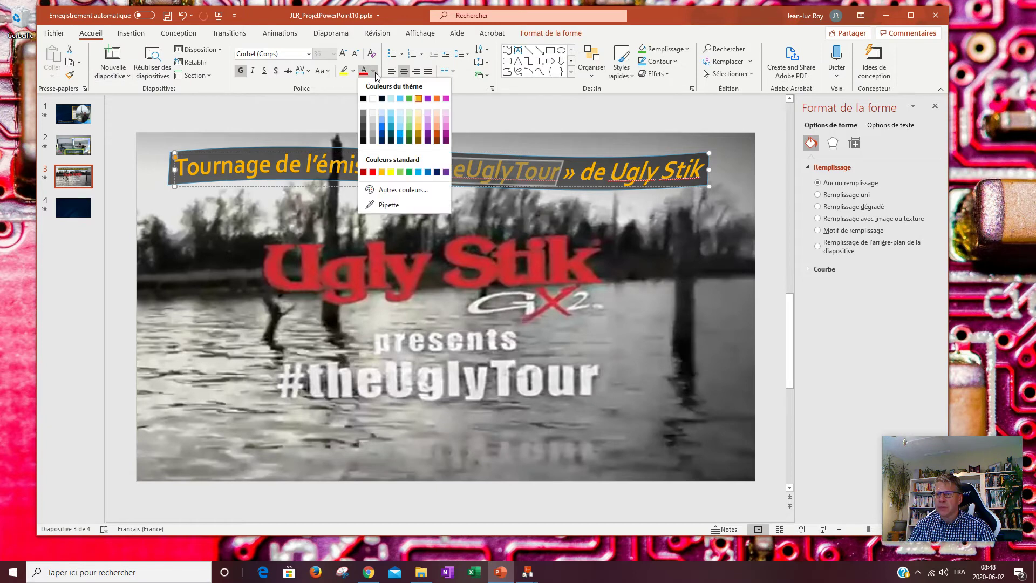
click(399, 119)
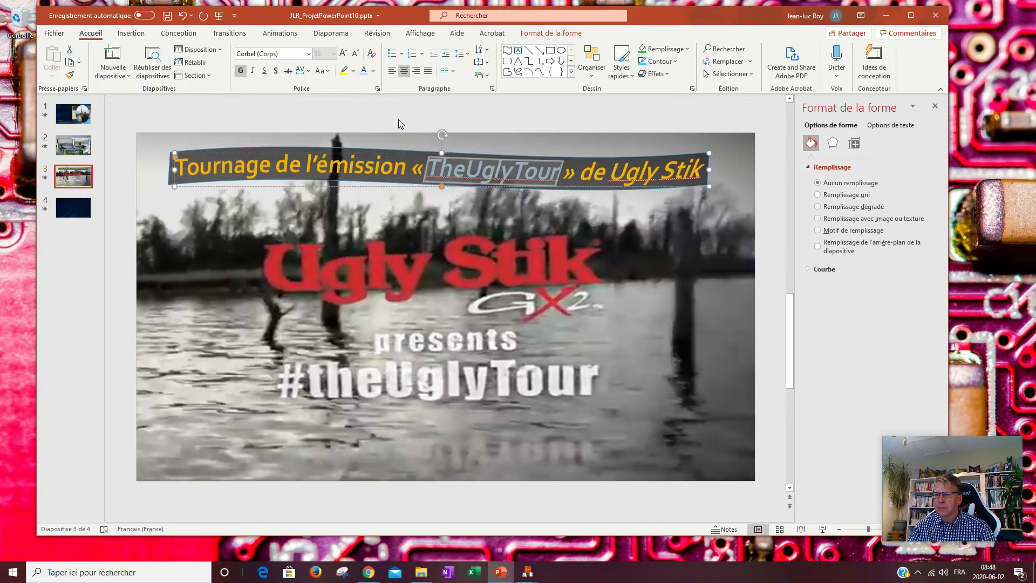
click(414, 202)
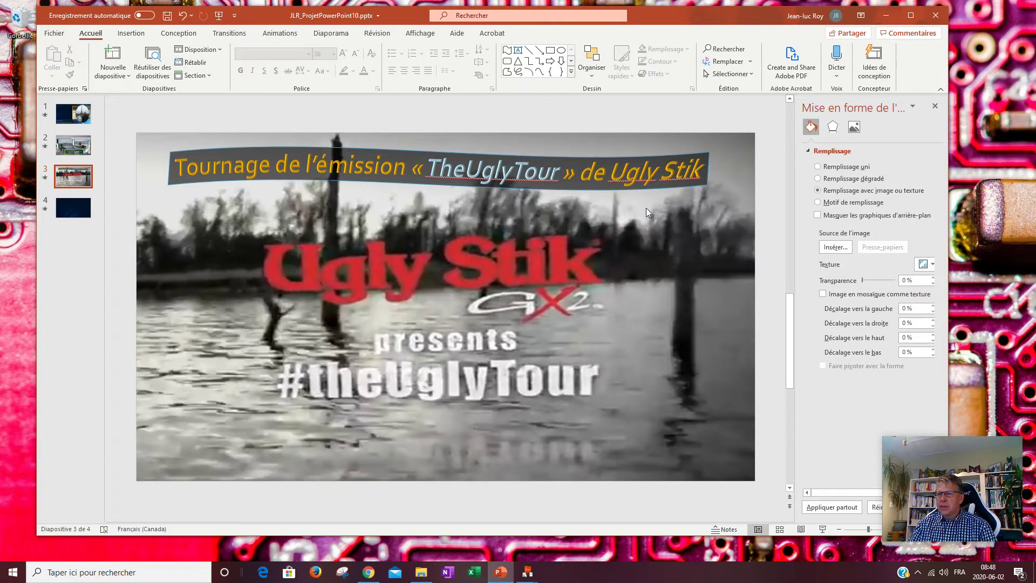
click(175, 165)
click(400, 175)
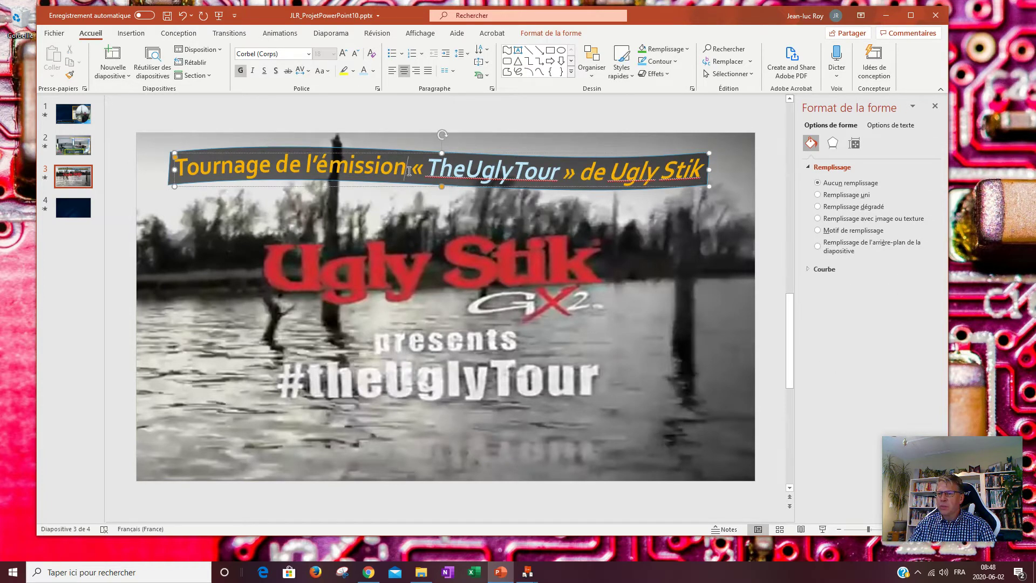
click(553, 32)
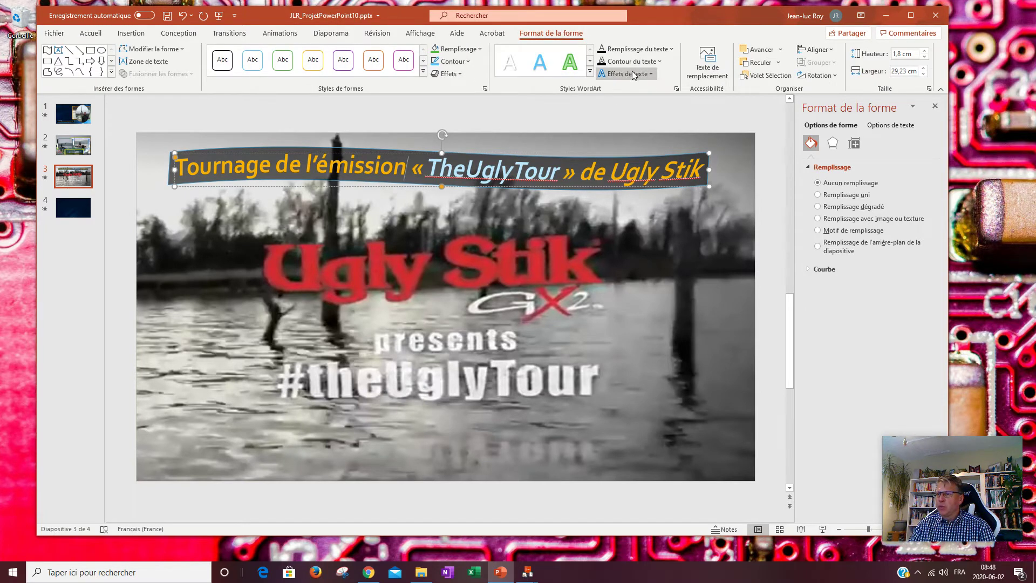
- Apply a green Éclat glow to the title, then select all the title text
click(650, 74)
mouse_move(635, 147)
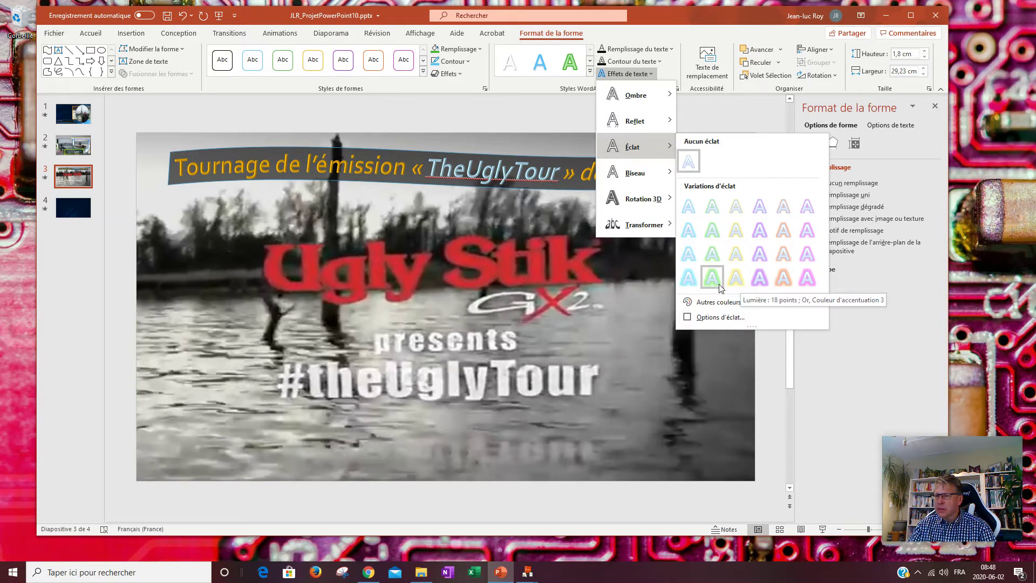
click(719, 285)
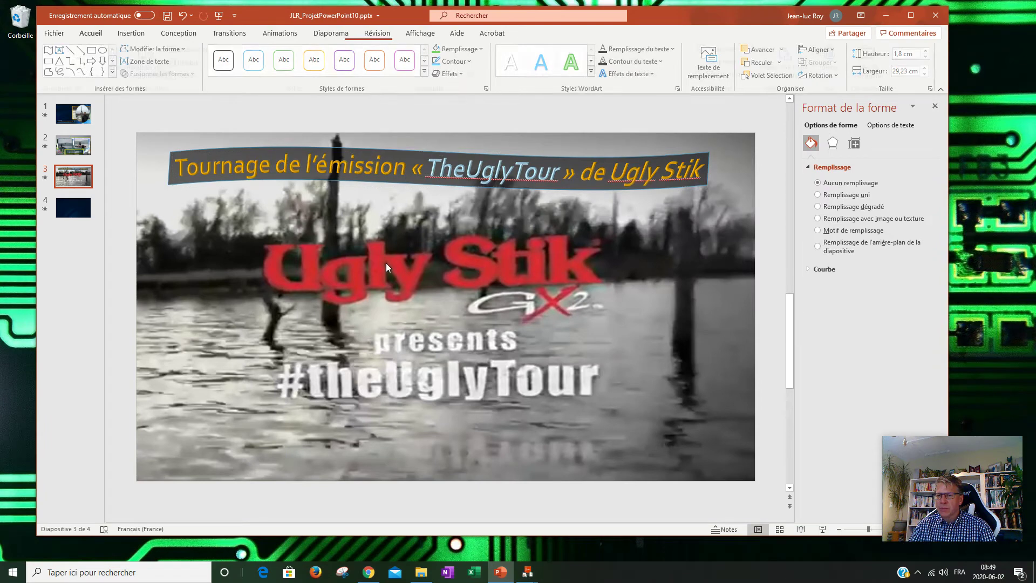
click(468, 308)
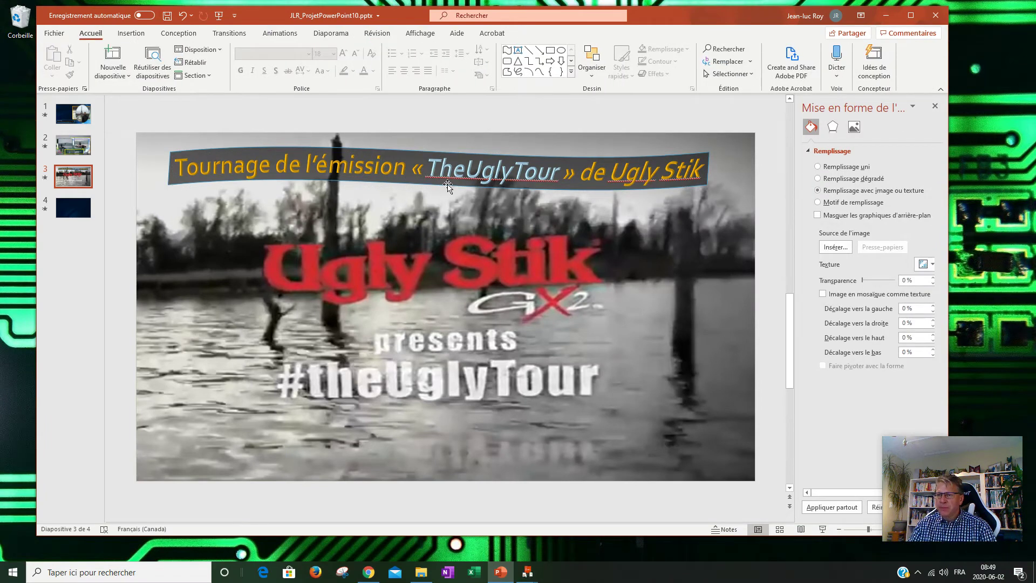
click(223, 165)
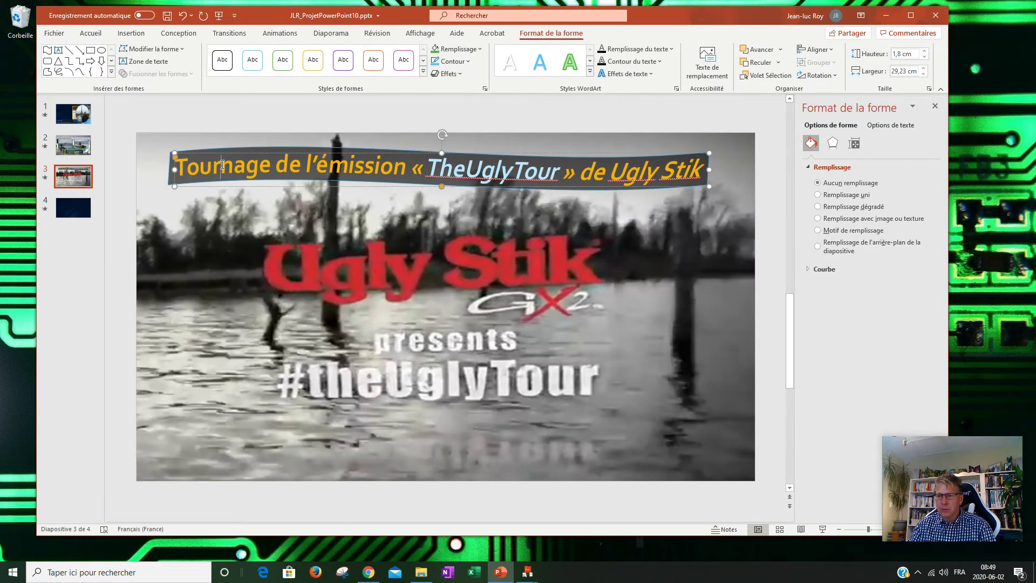
key(ctrl+a)
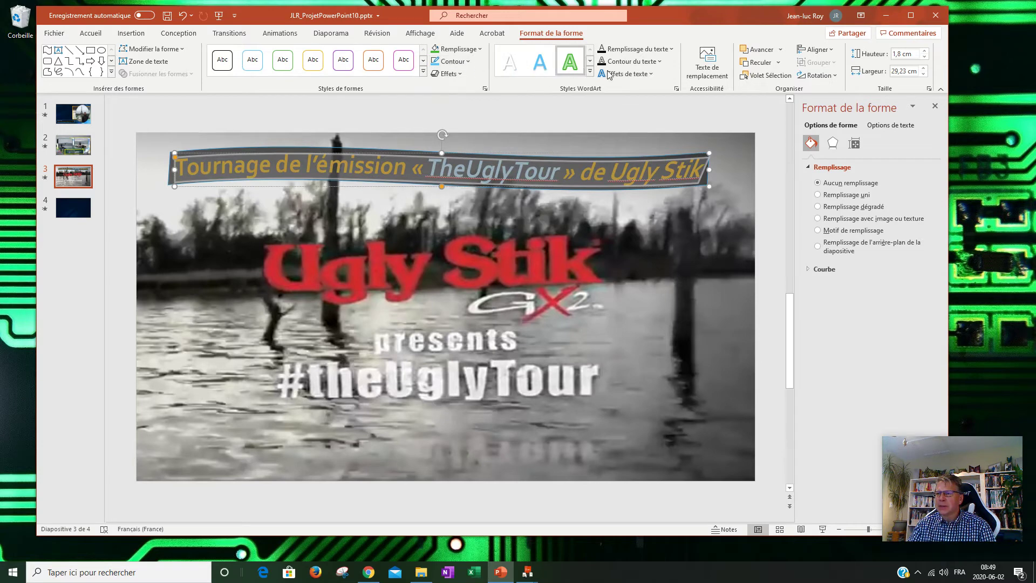
click(652, 75)
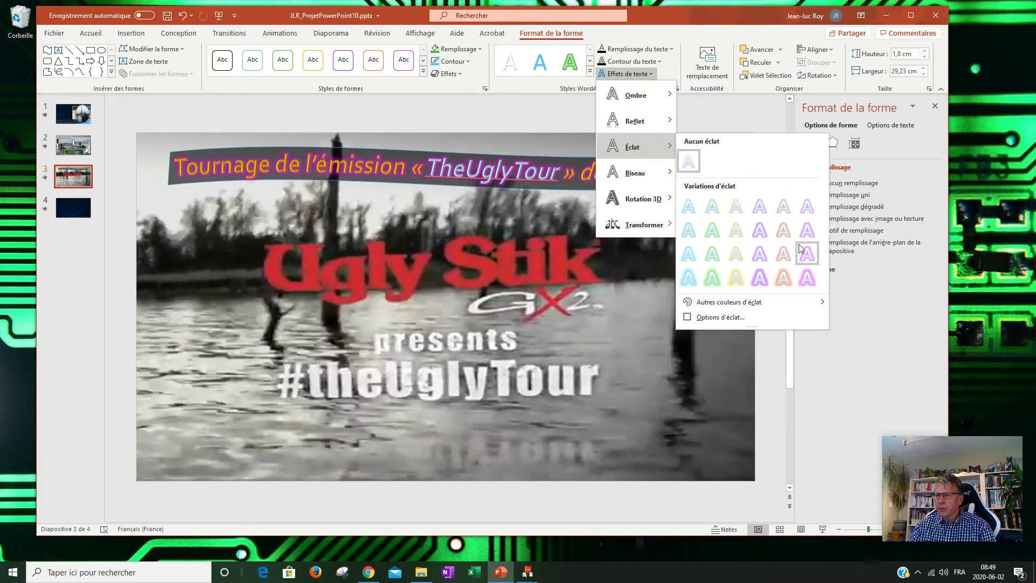
- Apply the green glow to the whole title and nudge both title shapes up slightly
click(715, 220)
click(547, 248)
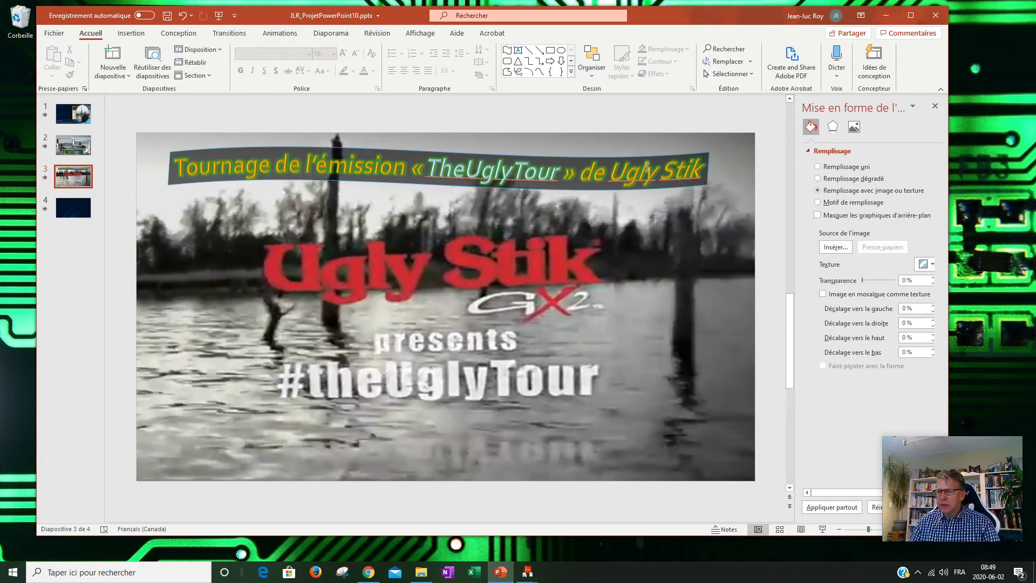
click(318, 145)
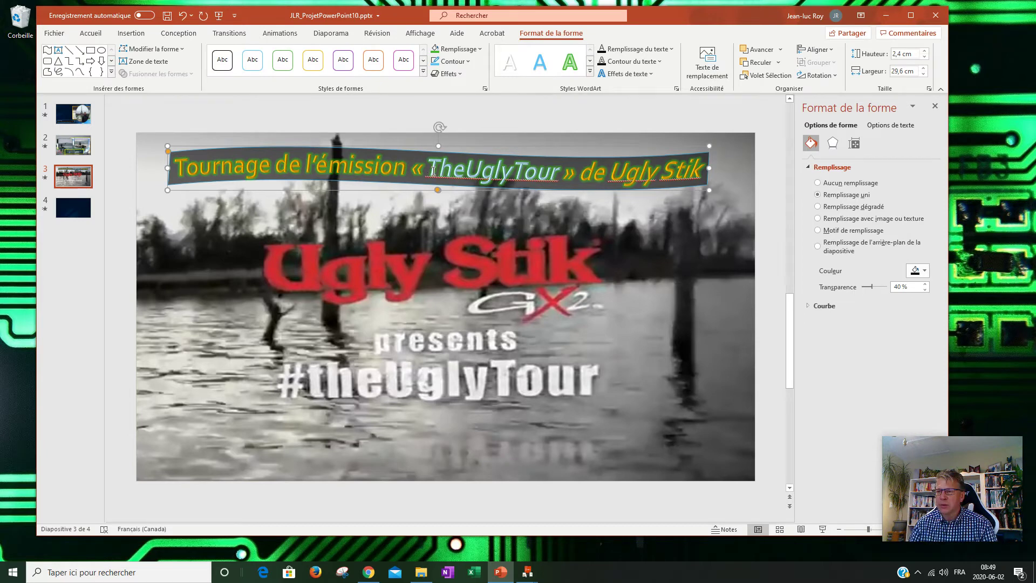
shift+click(433, 171)
key(Up)
key(Up)
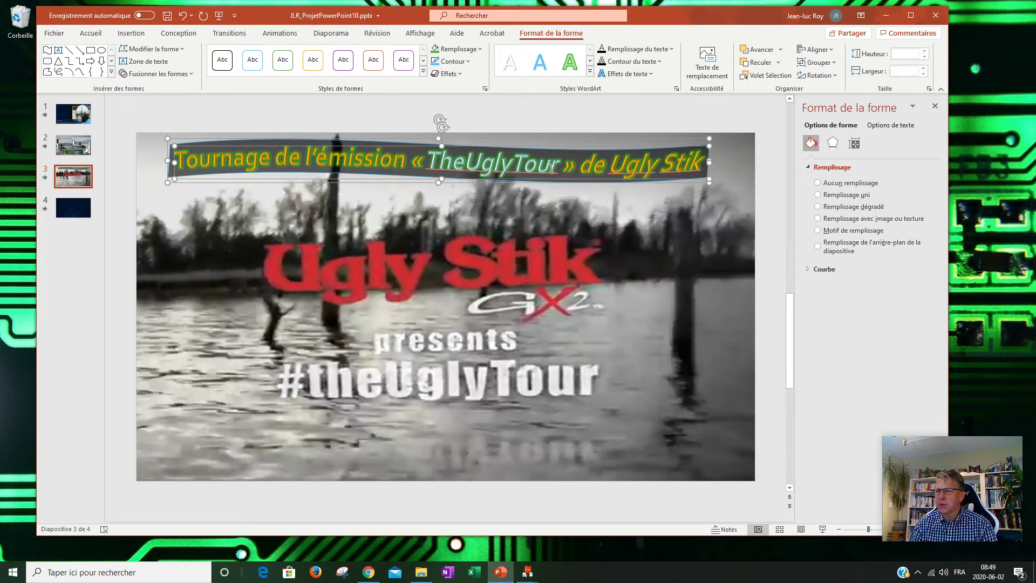
click(620, 214)
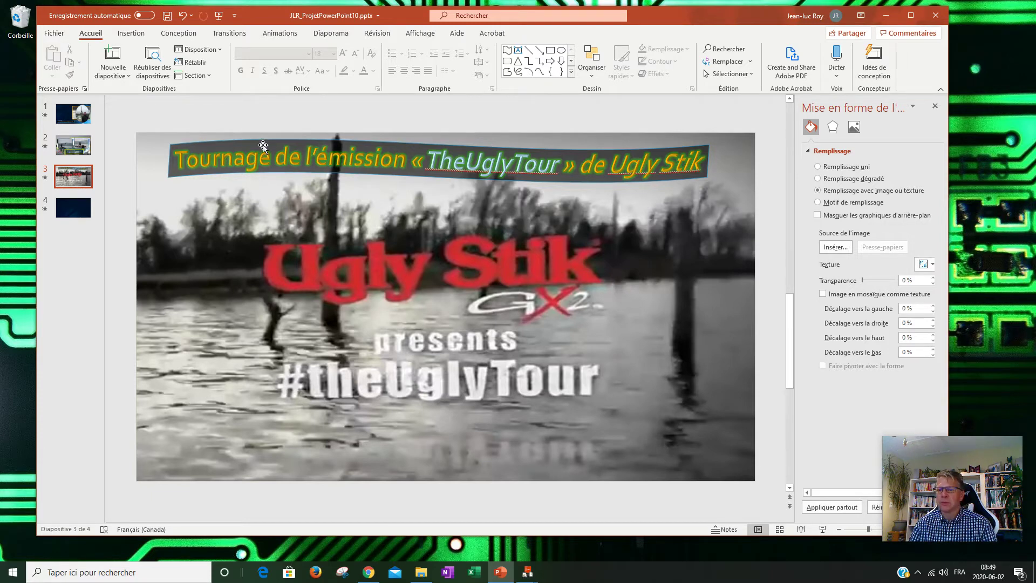
- Change the title's glow colour to red and save JLR_ProjetPowerPoint10.pptx
click(202, 159)
drag(176, 159, 687, 149)
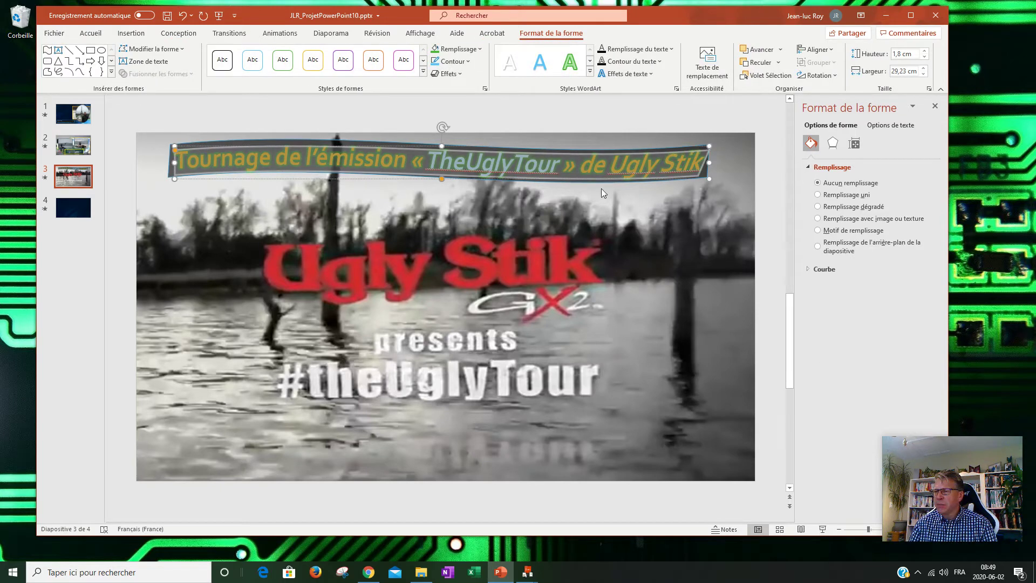
click(653, 76)
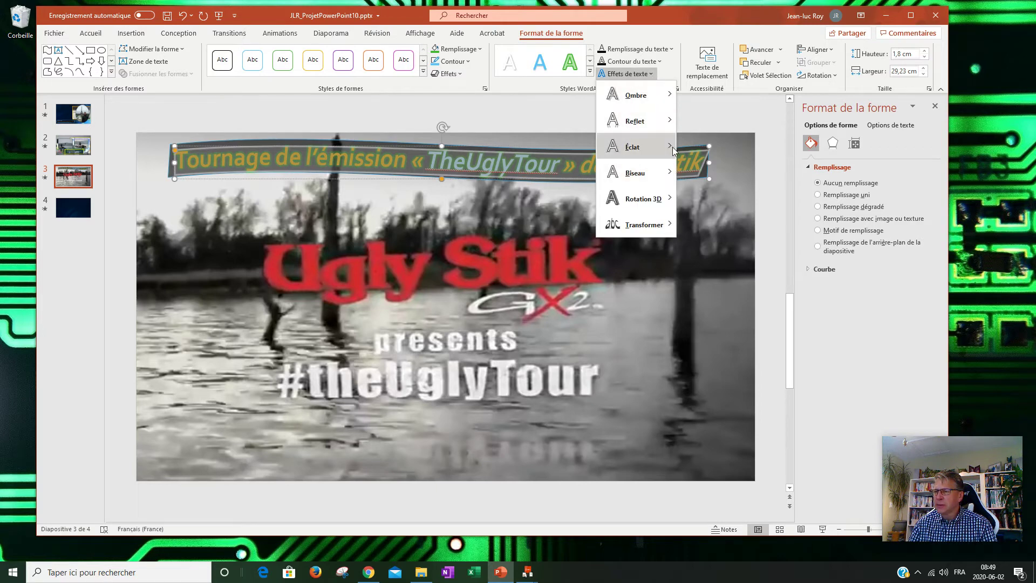
mouse_move(728, 302)
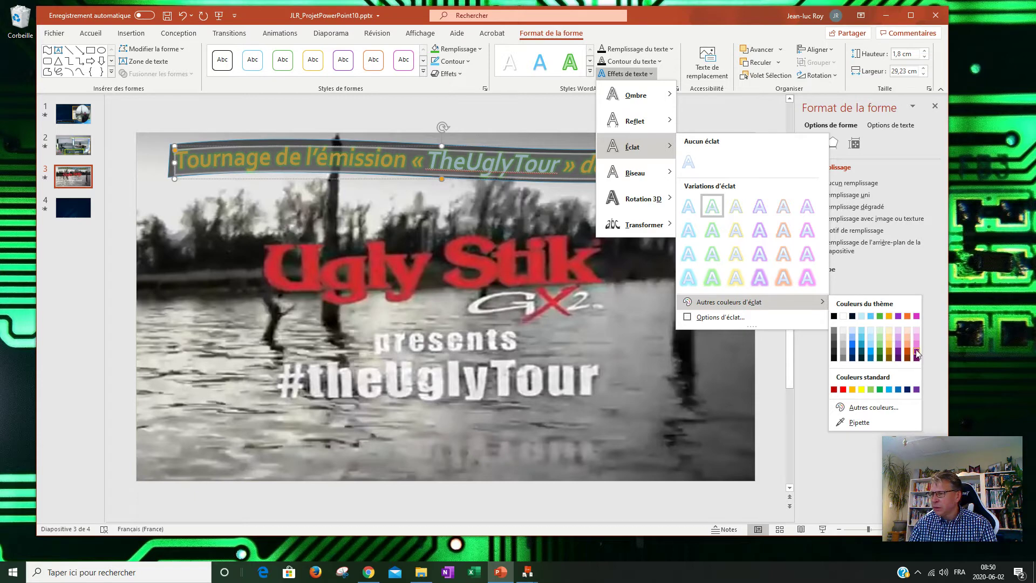
click(842, 390)
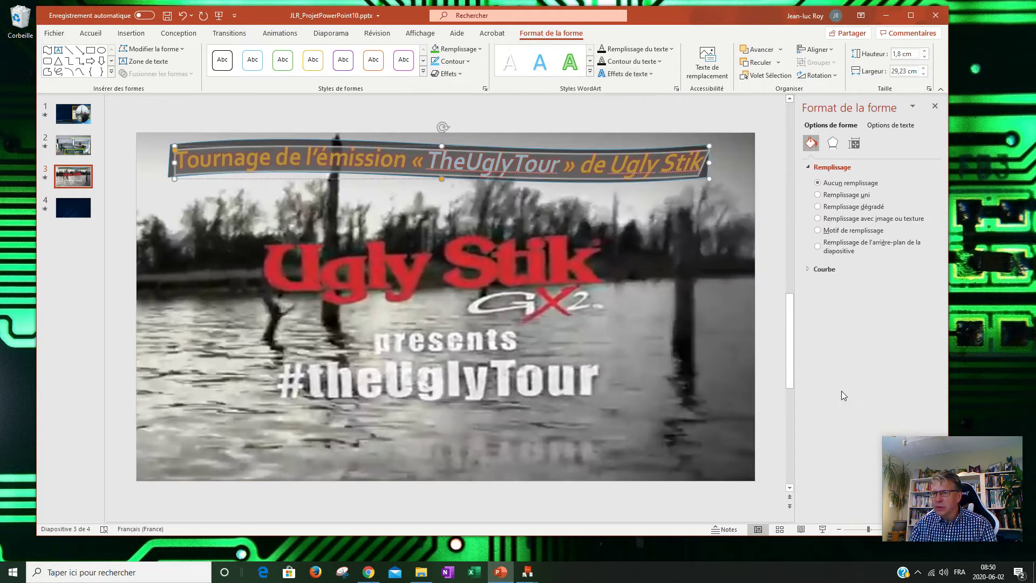
click(699, 311)
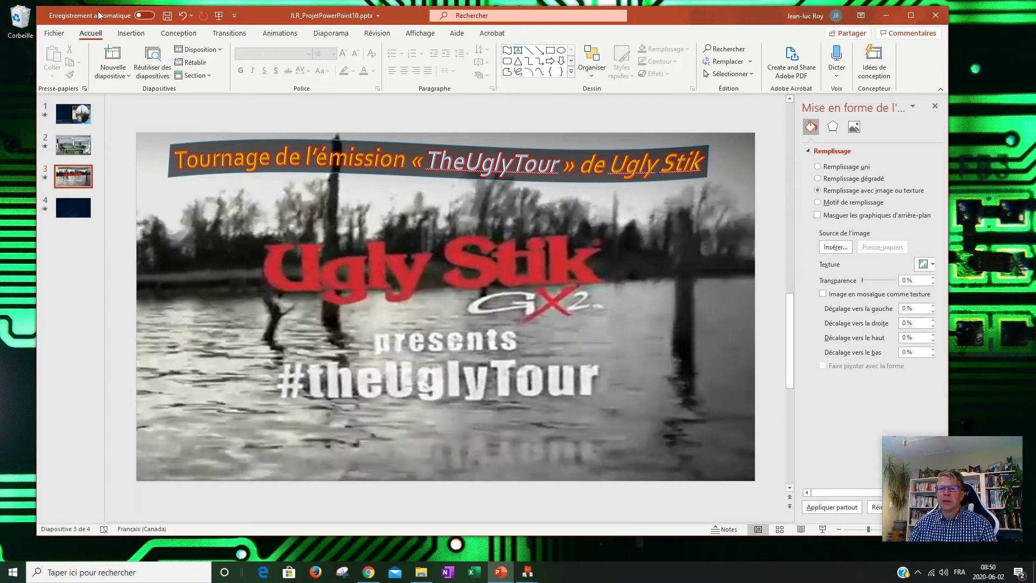
click(167, 16)
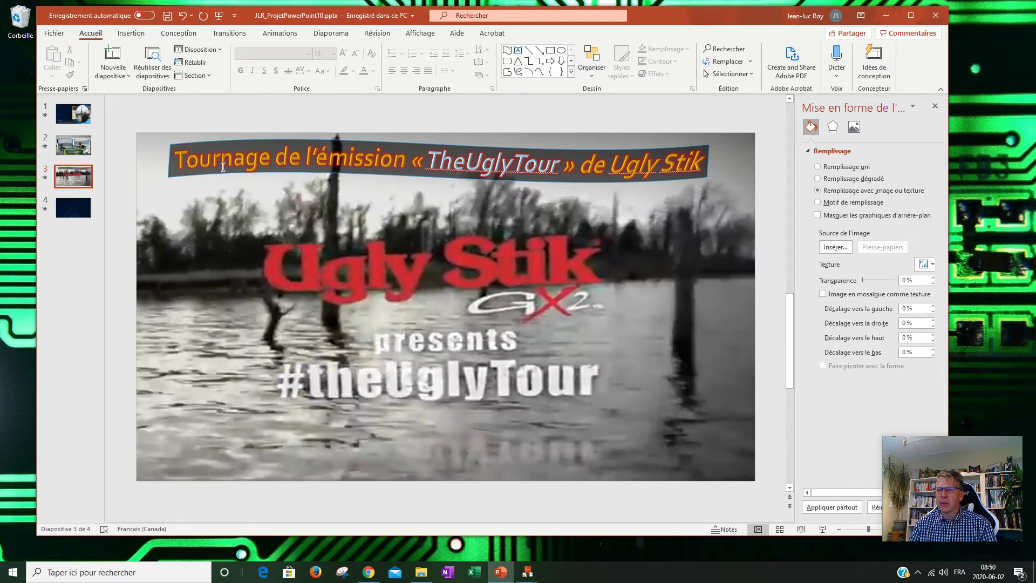
- Save a copy named JLR_ProjetPowerPoint11.pptx in the same folder
click(54, 33)
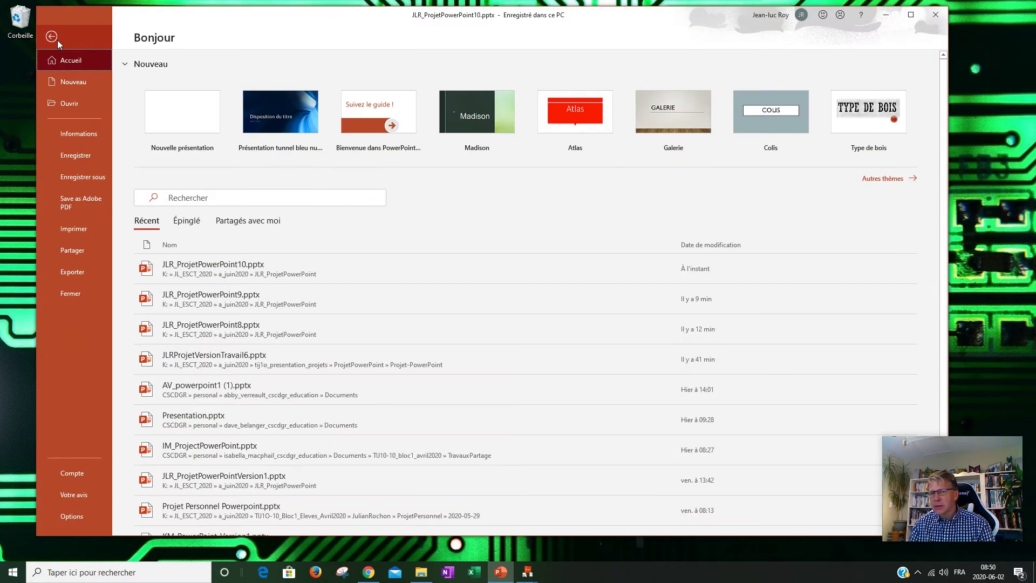
click(69, 180)
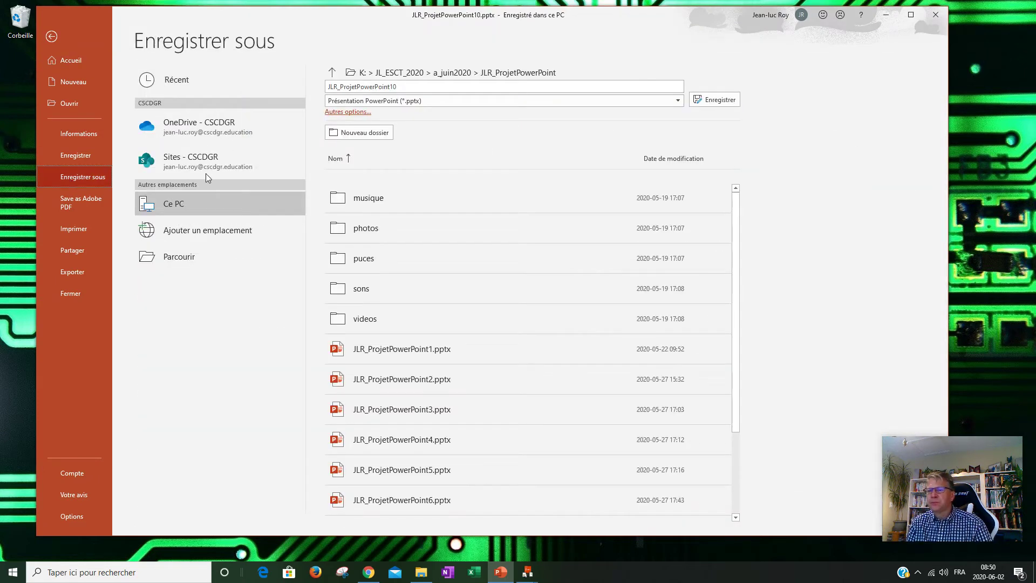
click(440, 90)
key(End)
key(BackSpace)
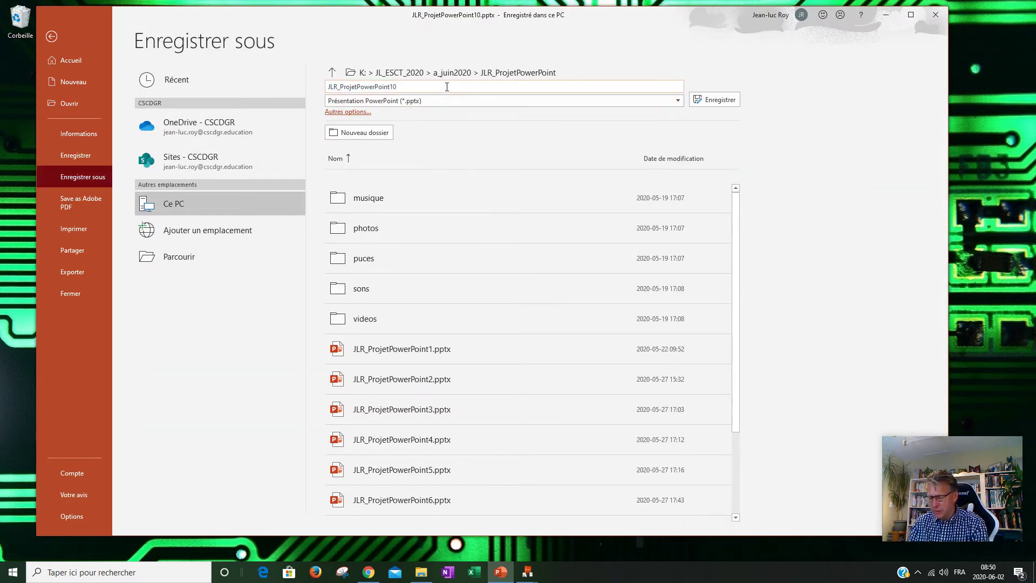
text(1)
click(718, 100)
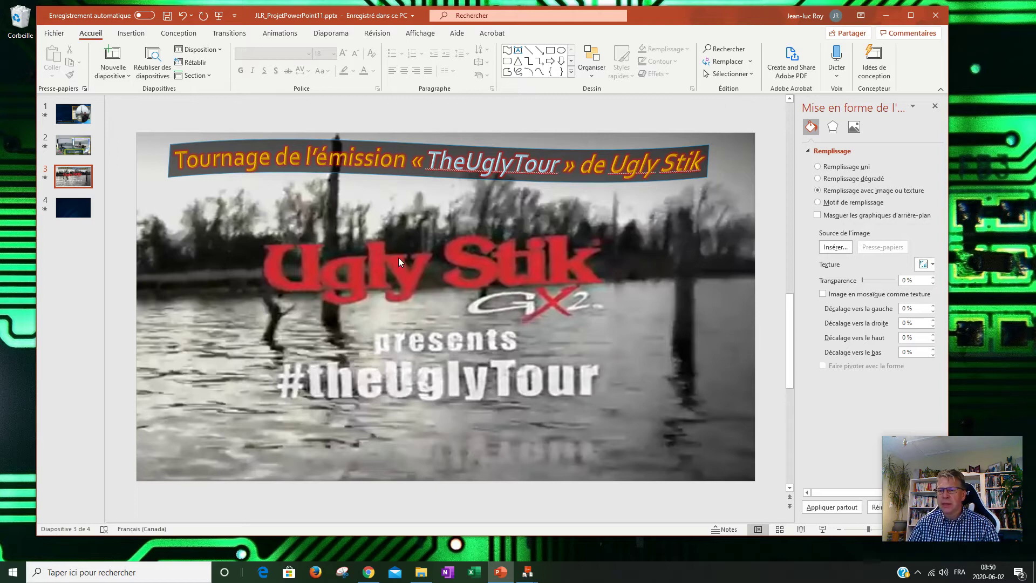
click(138, 33)
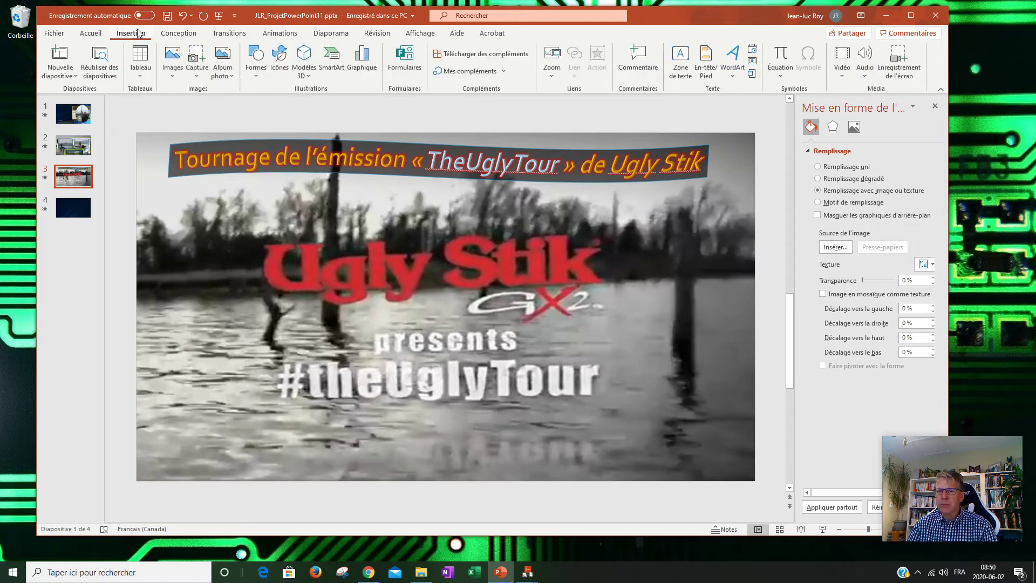
- Insert gx2_1.png from this computer's photos folder onto slide 3
click(174, 79)
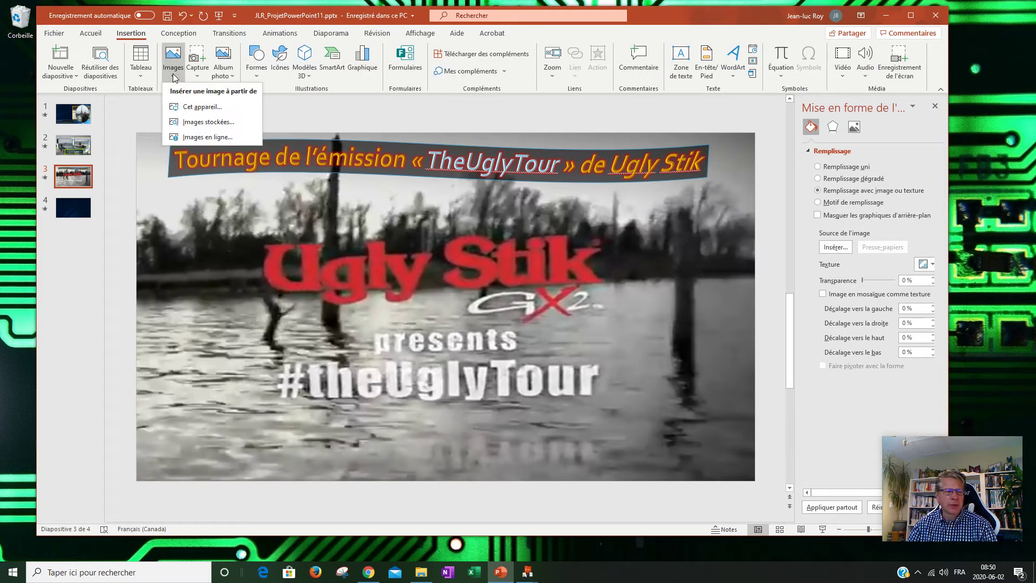
click(194, 106)
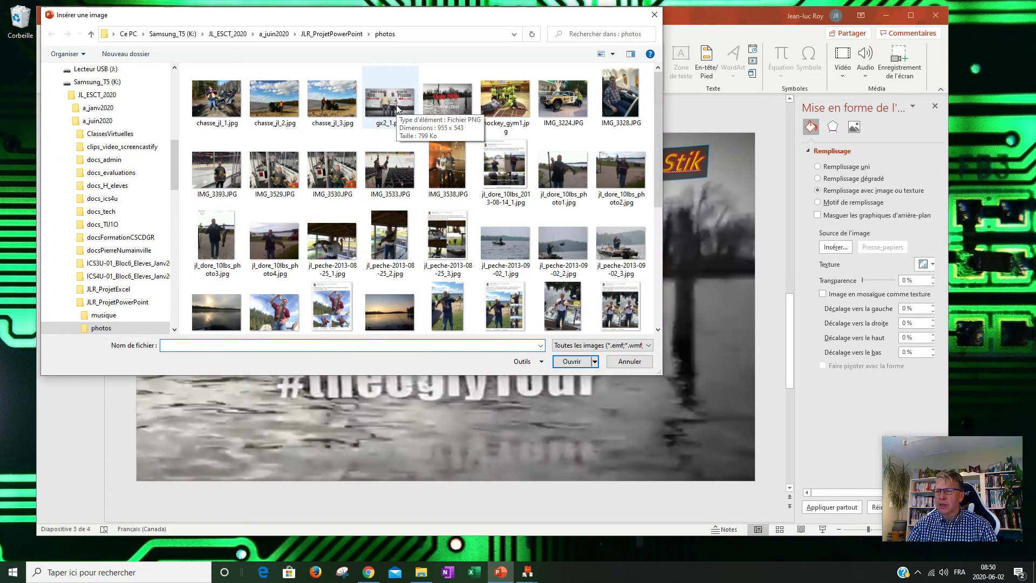
click(396, 107)
click(571, 362)
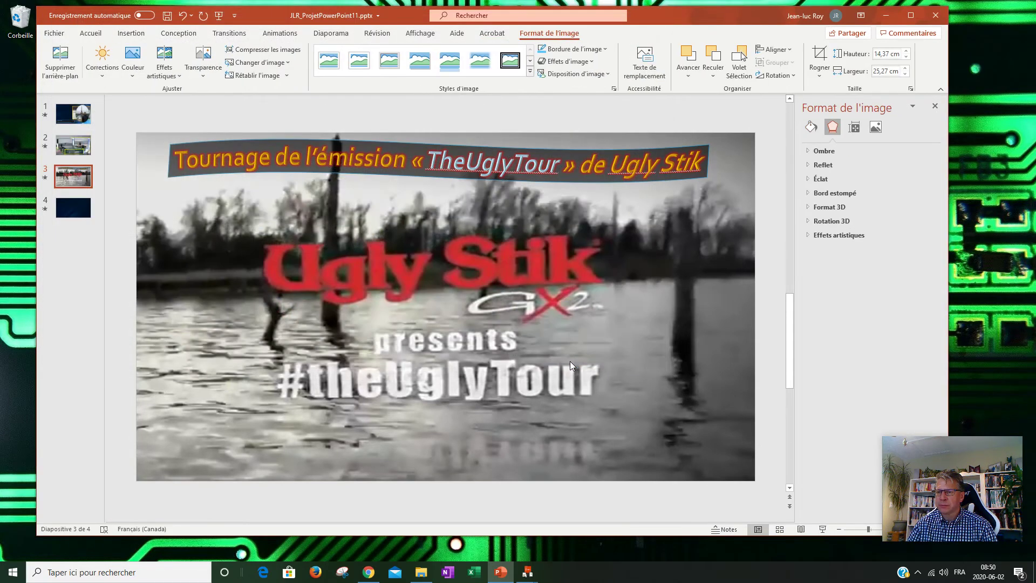
- Place the screenshot right of centre at 11.4 × 20.05 cm, then preview the picture styles gallery
drag(430, 239, 475, 281)
drag(267, 456, 491, 401)
drag(553, 309, 561, 329)
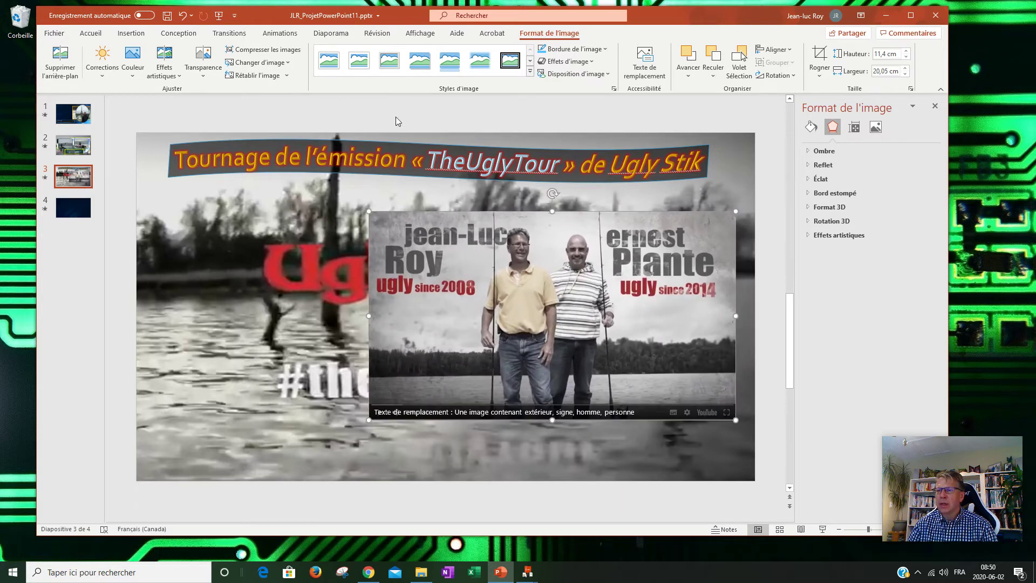
click(529, 73)
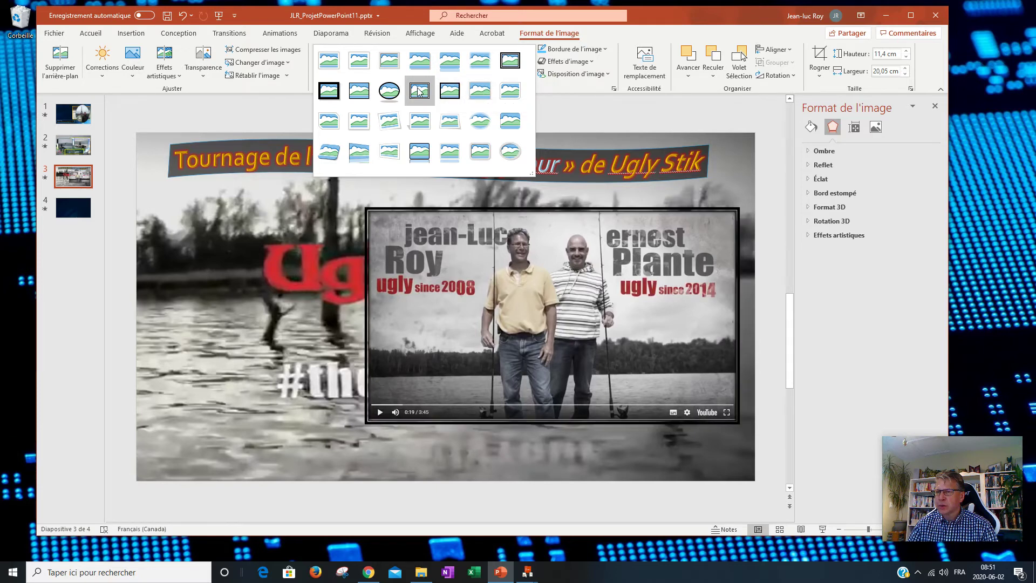
click(618, 138)
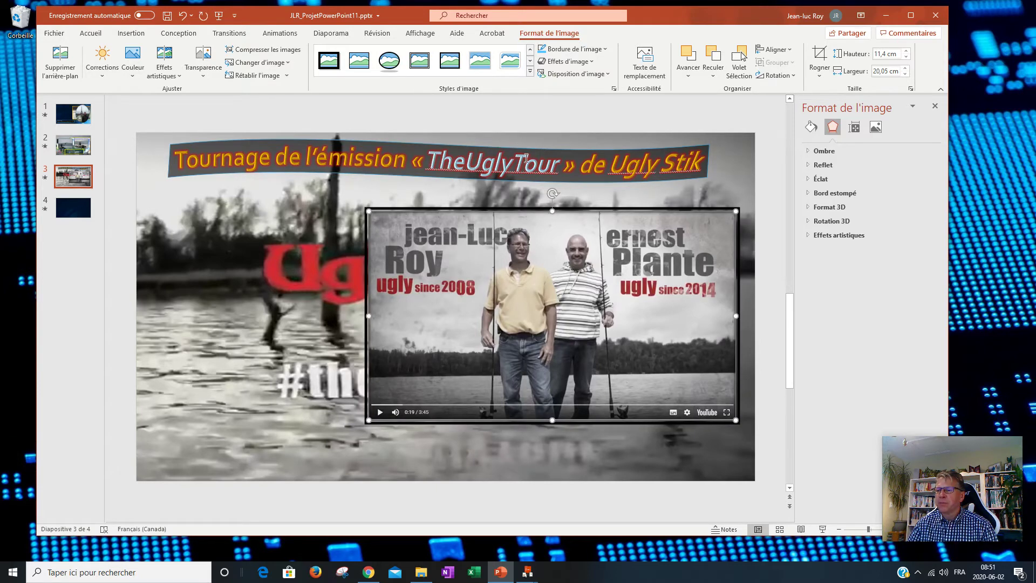
- Give the screenshot a blue theme-colour border and nudge it slightly up and right
click(604, 49)
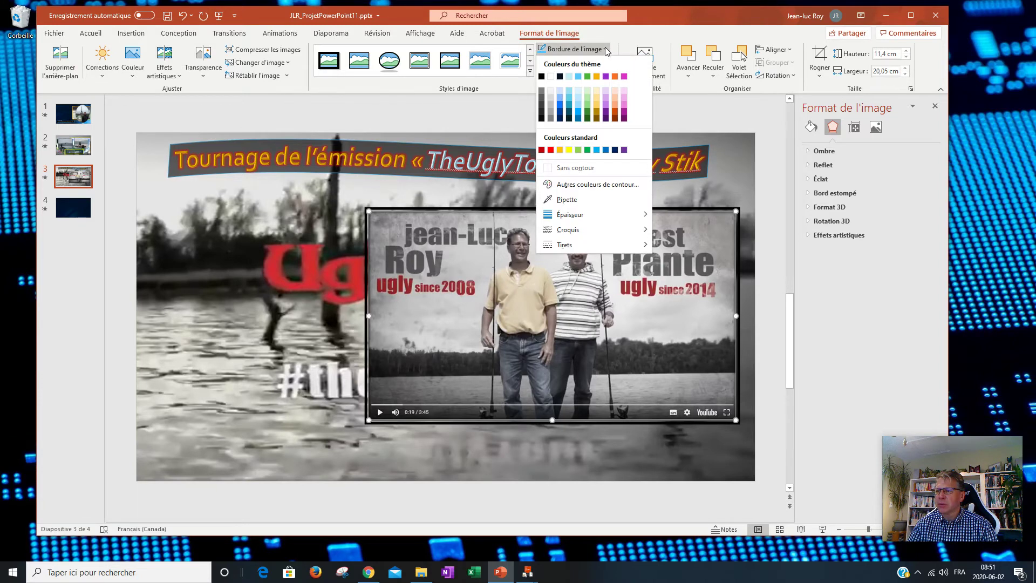
click(579, 120)
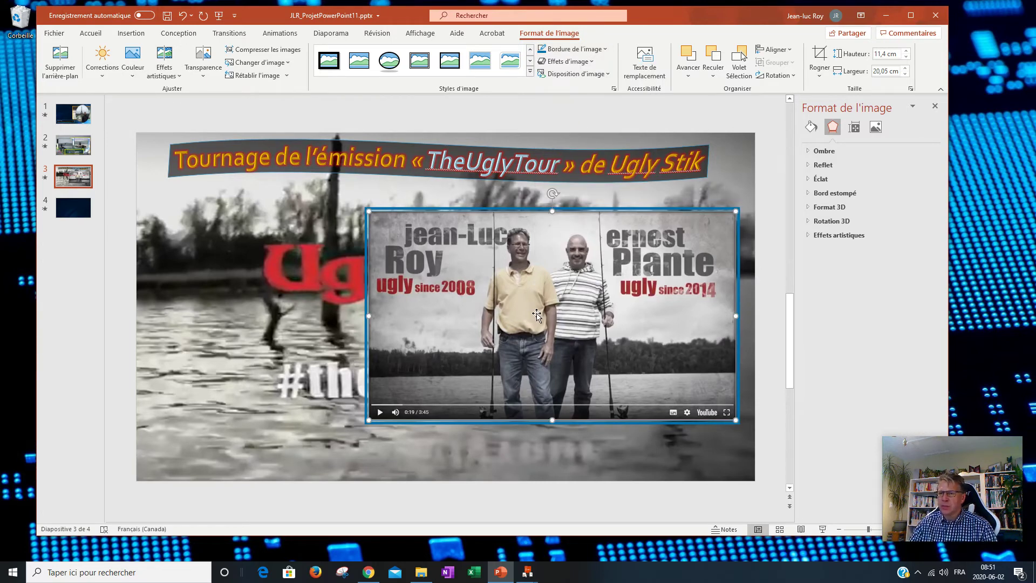
drag(524, 307, 538, 309)
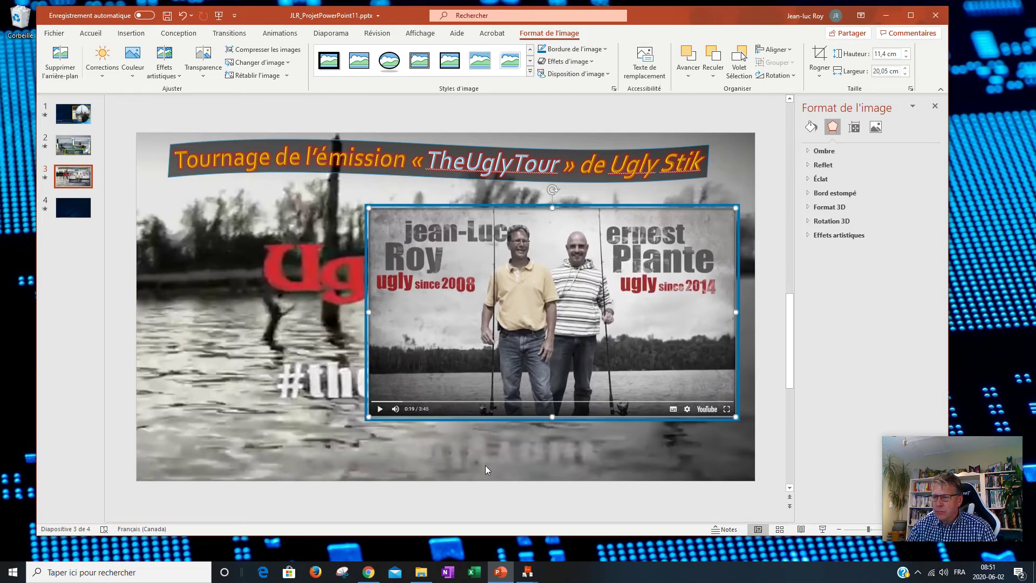
click(480, 456)
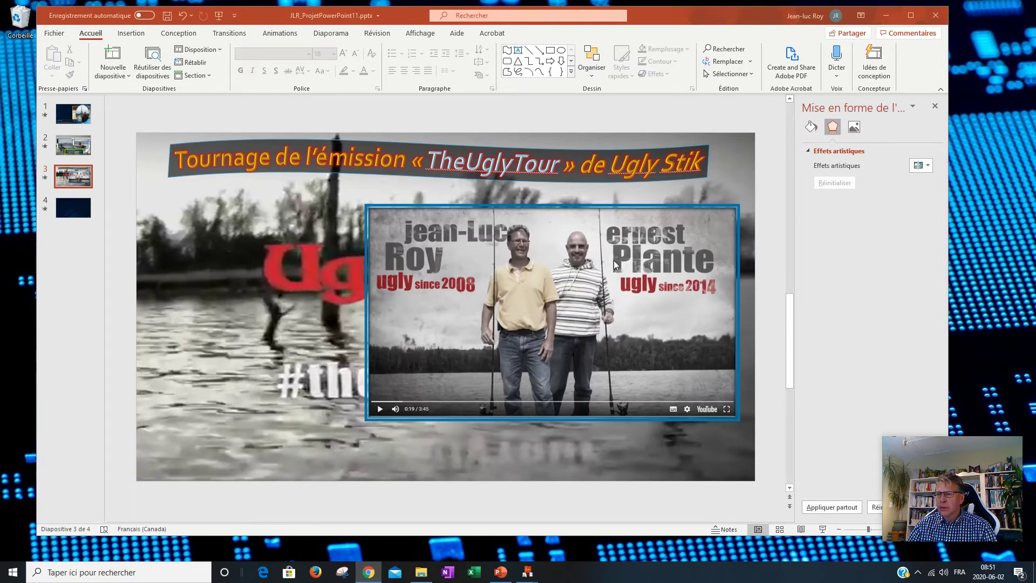
click(135, 36)
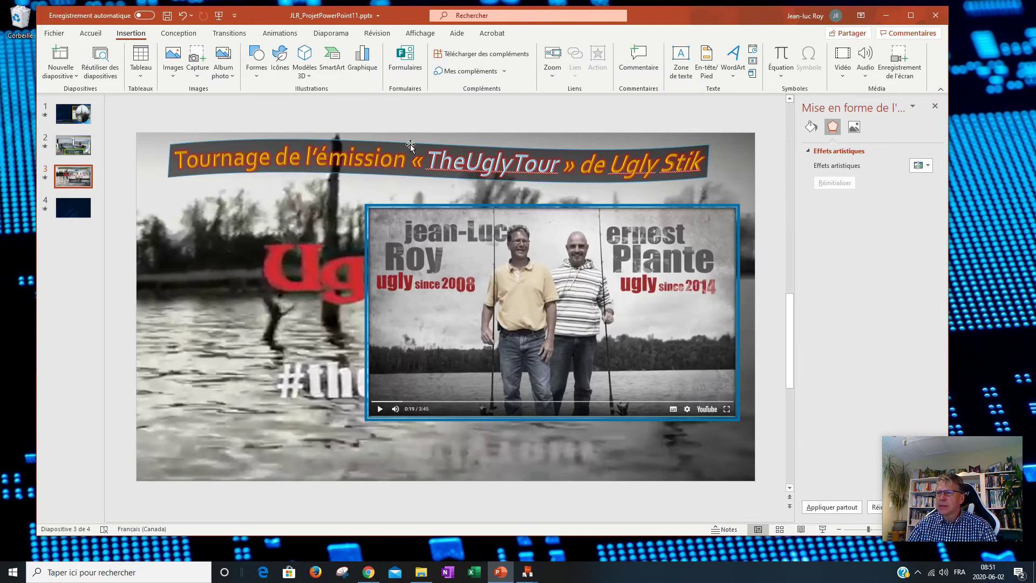
- Place a text box near the slide's bottom-left and start a picture bullet from this computer
click(682, 61)
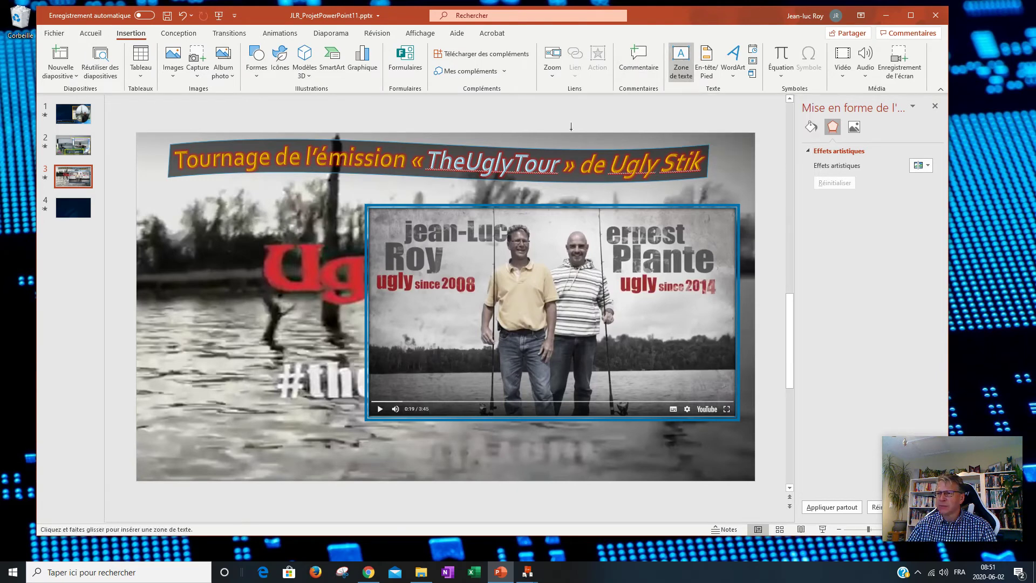
click(162, 442)
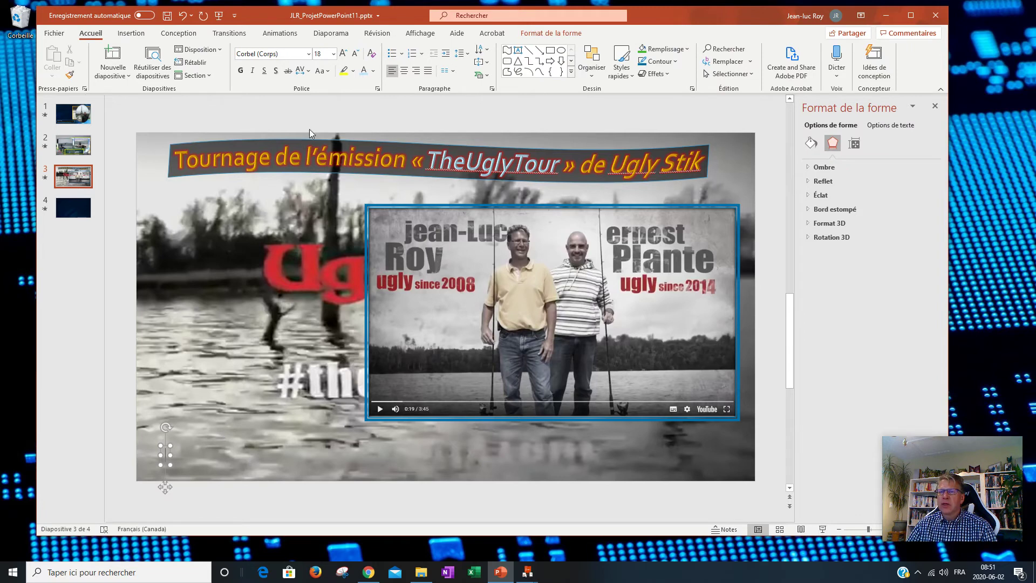
click(402, 54)
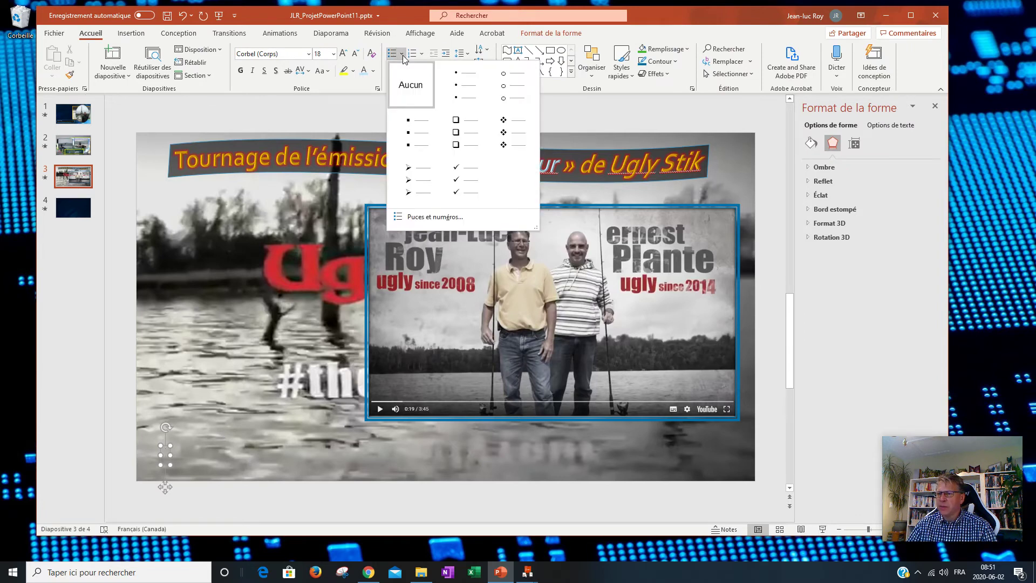
click(414, 217)
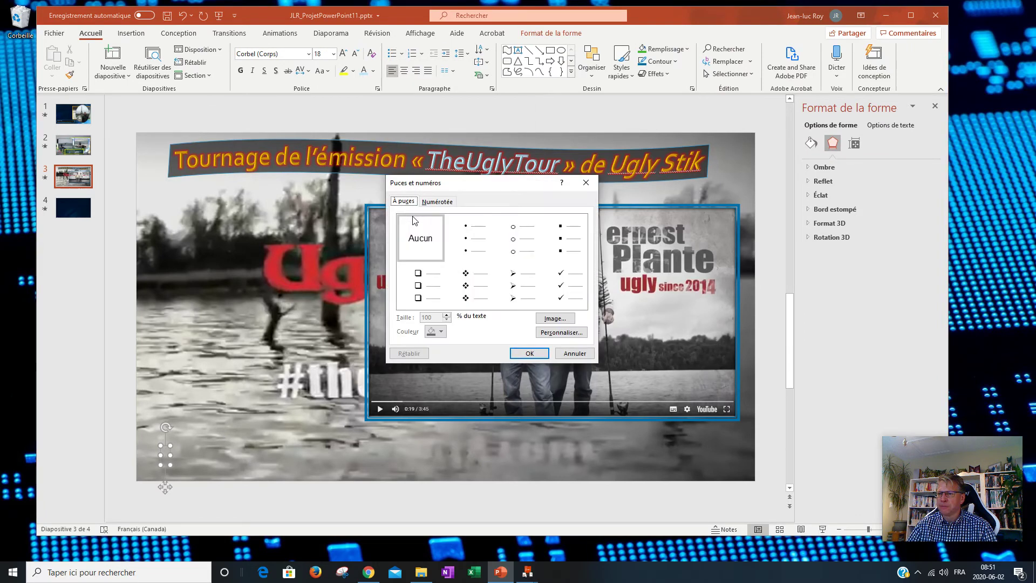
click(555, 318)
click(443, 242)
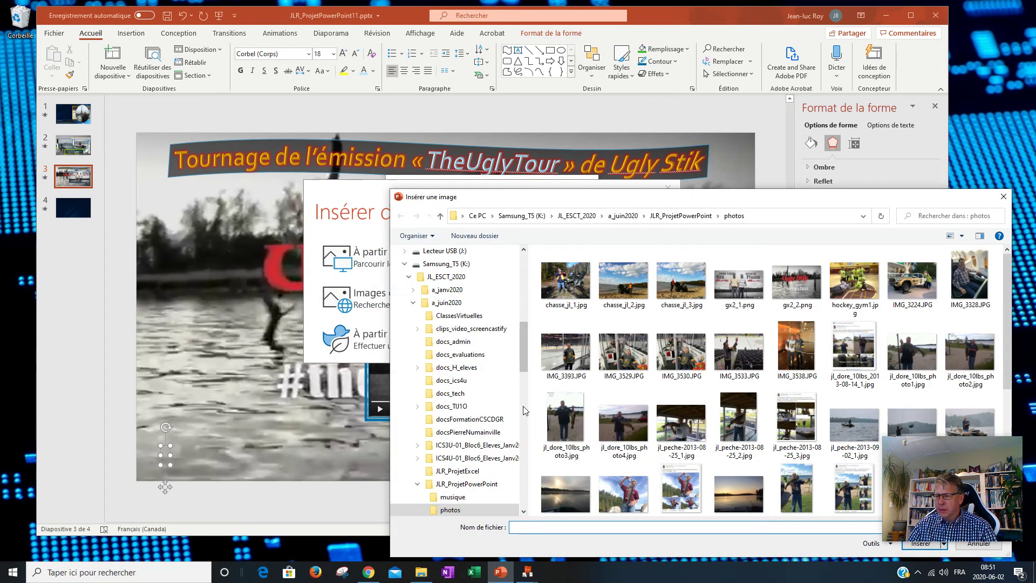
- Use the red diamond puces/puce22.gif as the bullet and type the first line about « The Ugly Tour »
scroll(464, 421, down, 1)
scroll(465, 427, down, 1)
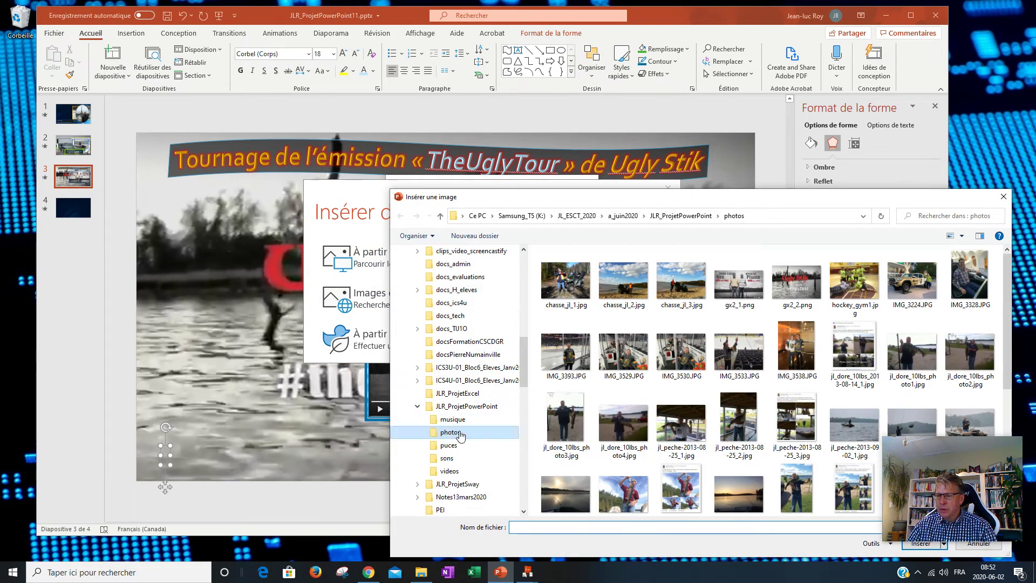
click(452, 445)
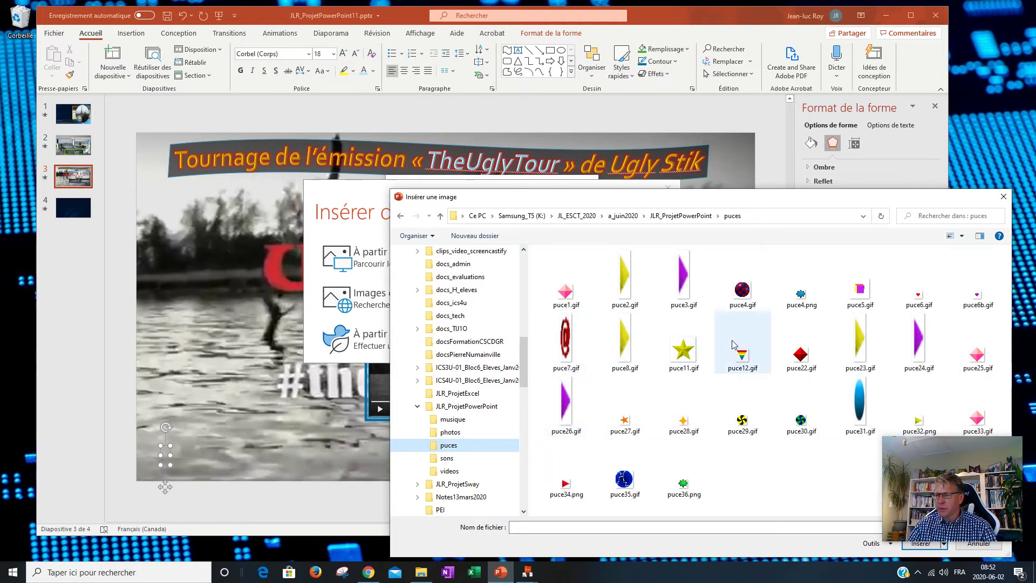
click(800, 356)
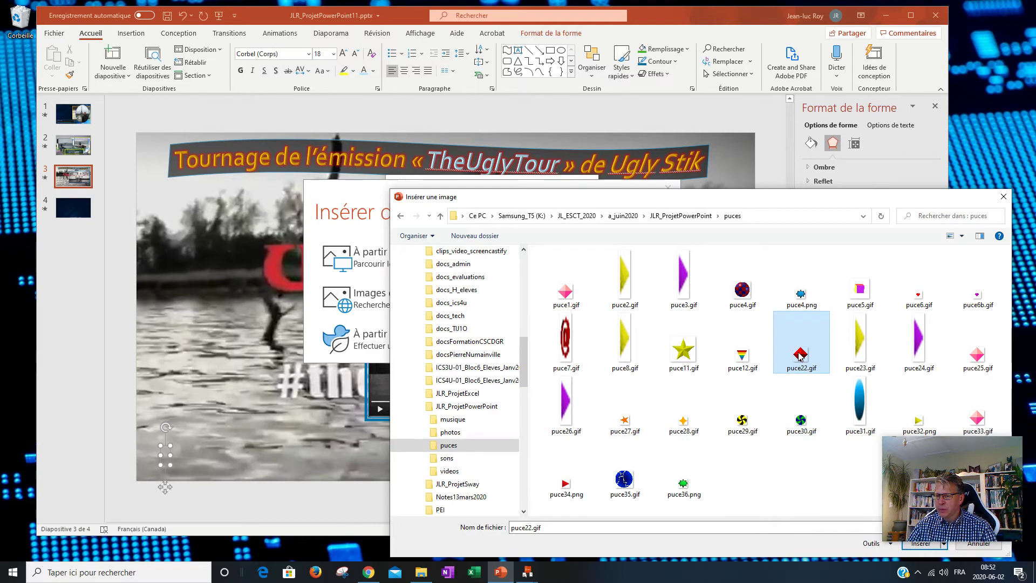
drag(810, 200, 693, 105)
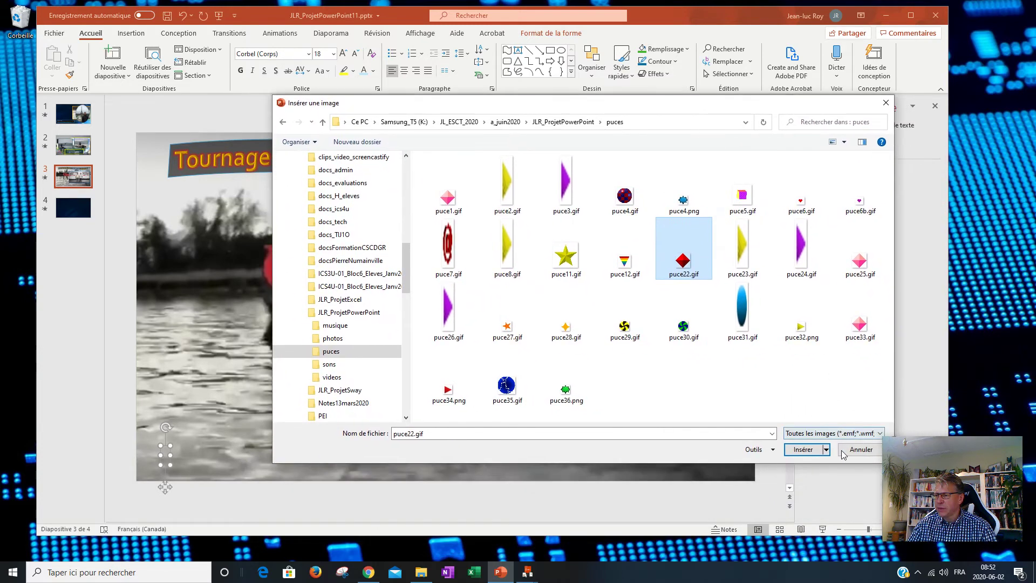
click(804, 449)
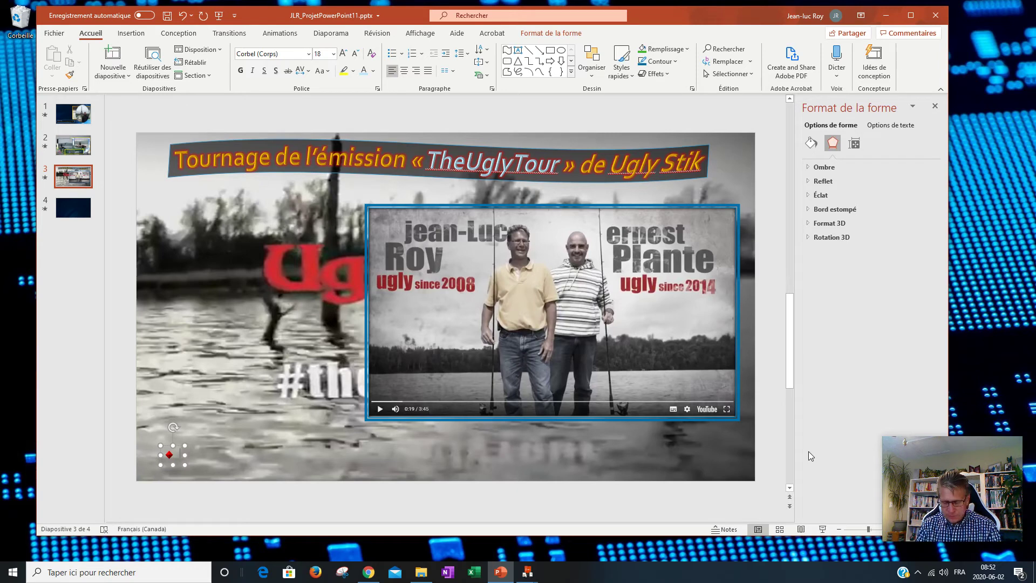
text(Tournage de l'émission)
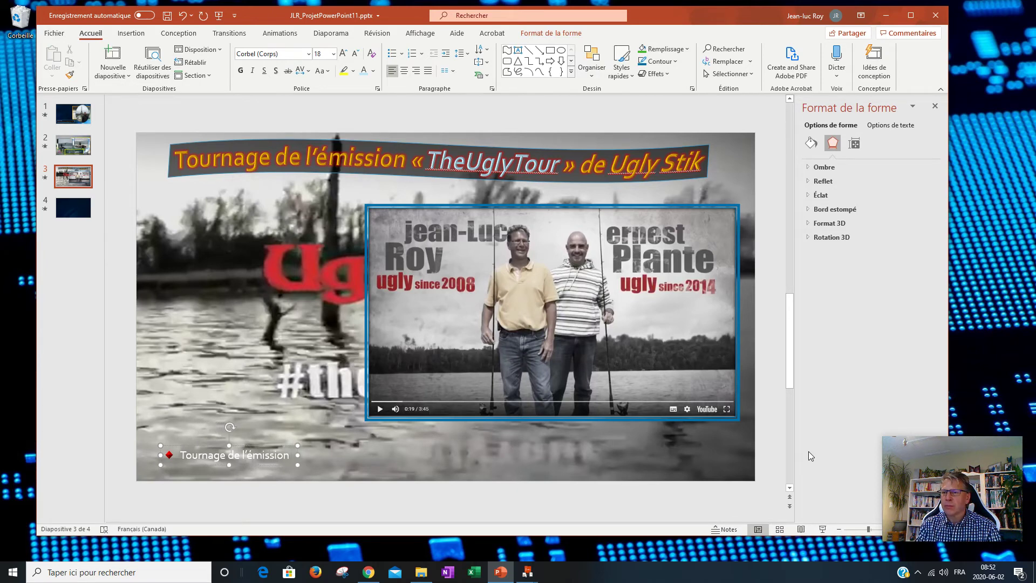
text( « The Ugly)
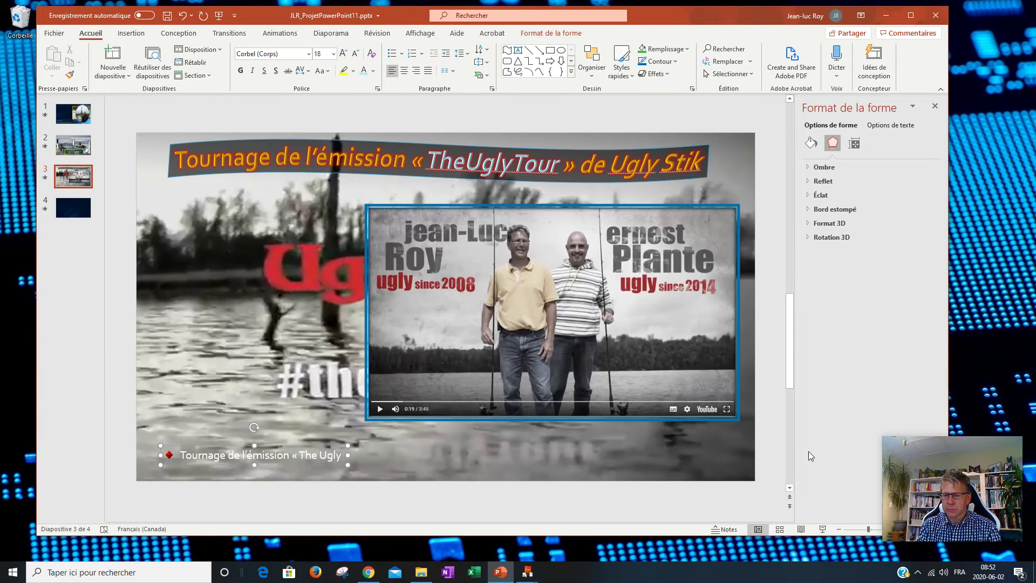
text( Tour)
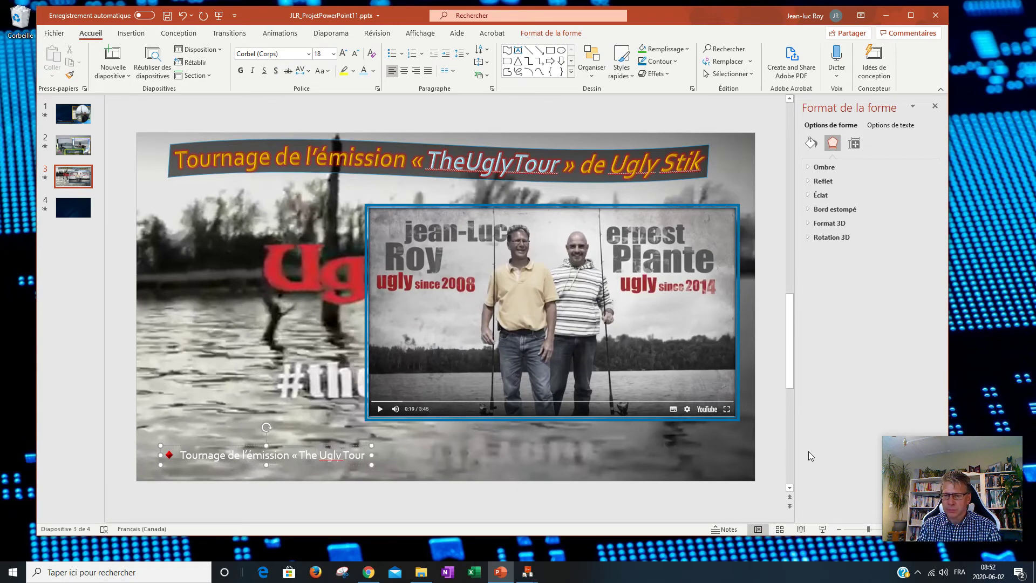
text( » de la compa)
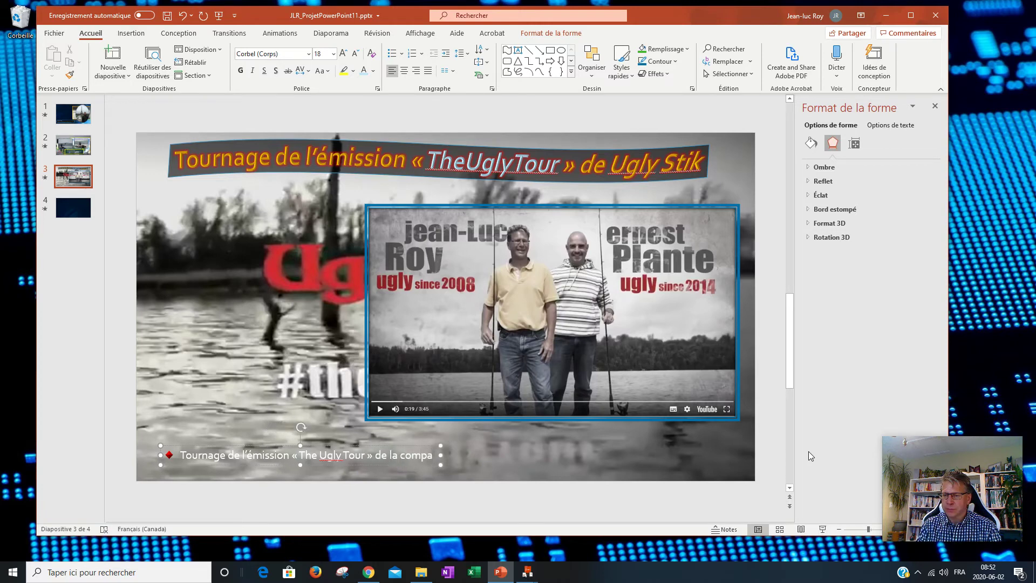
text(gnie)
text( Ugly Stik)
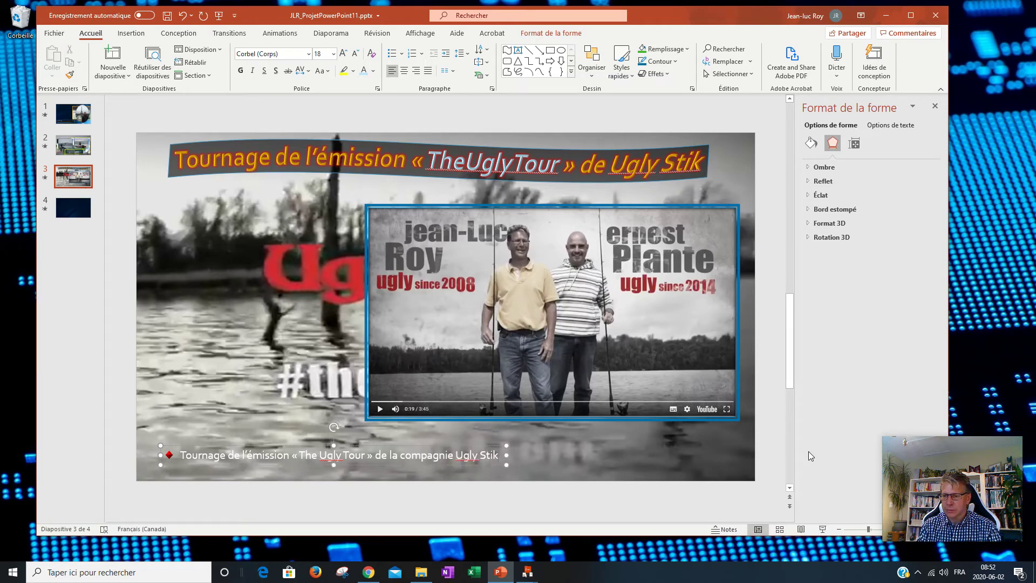
text( à)
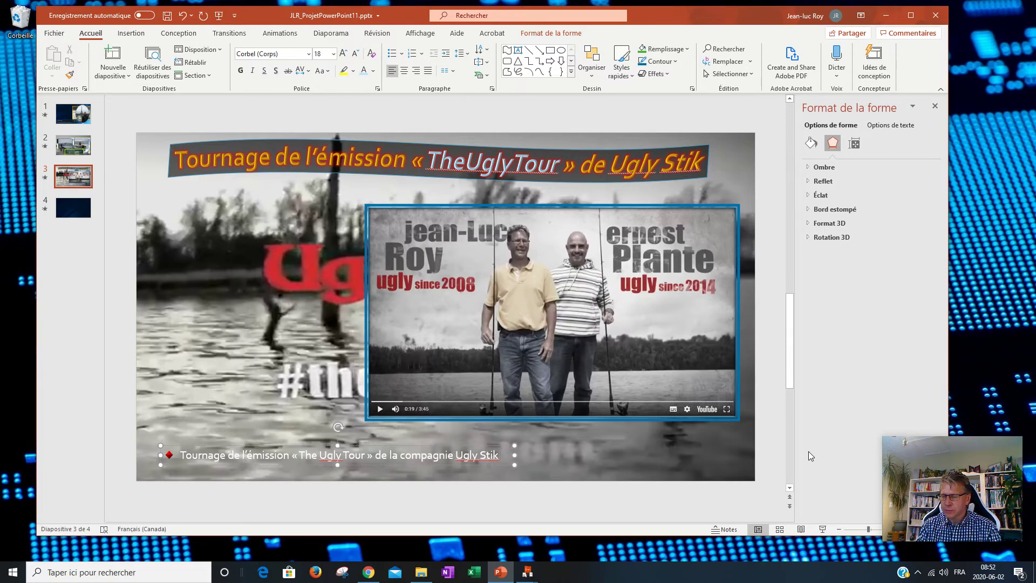
text( Go)
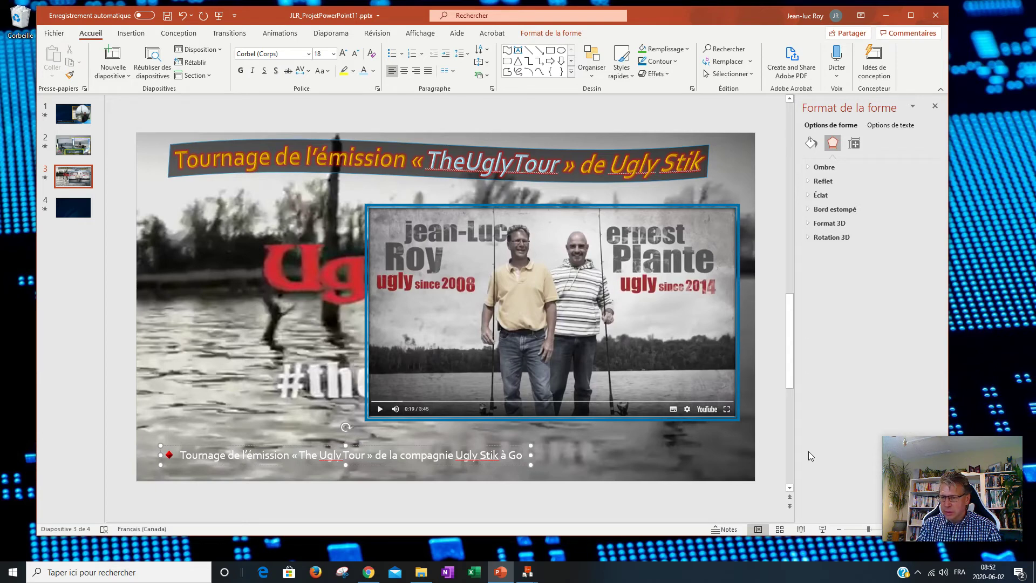
text(gama)
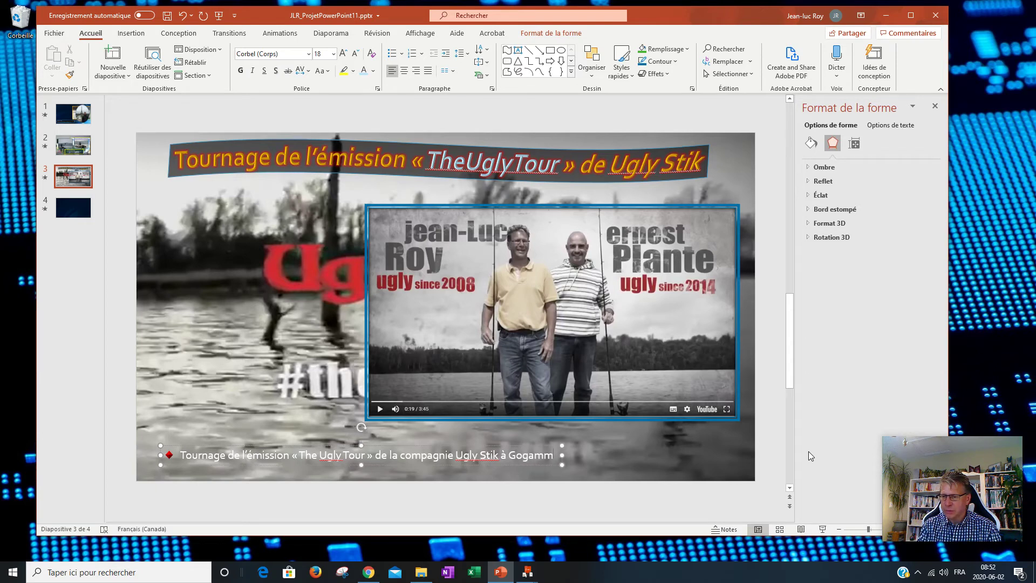
text(, Ontario)
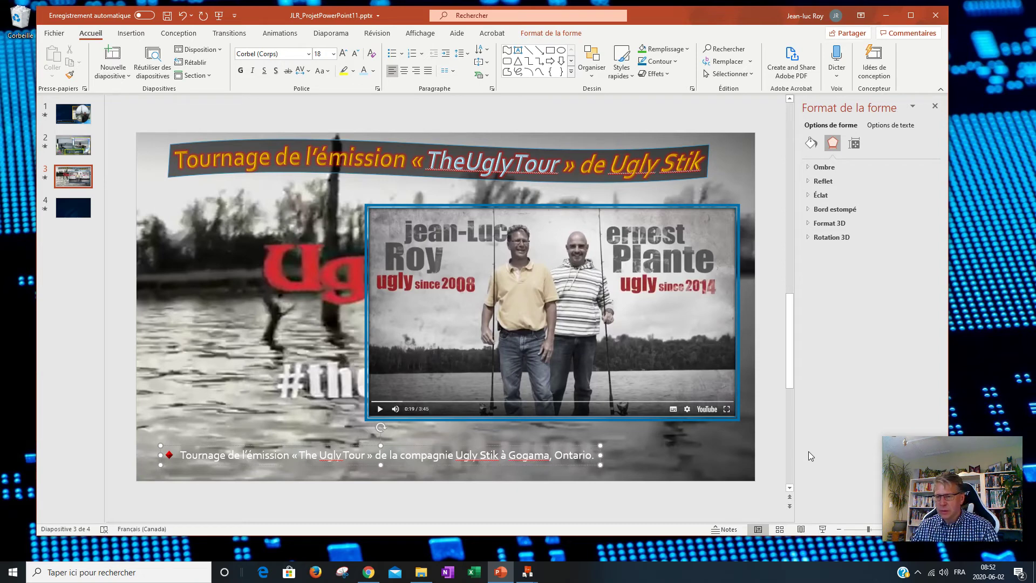
text(.)
- End the Gogama, Ontario bullet, raise its text box slightly, and start a second bullet
key(Return)
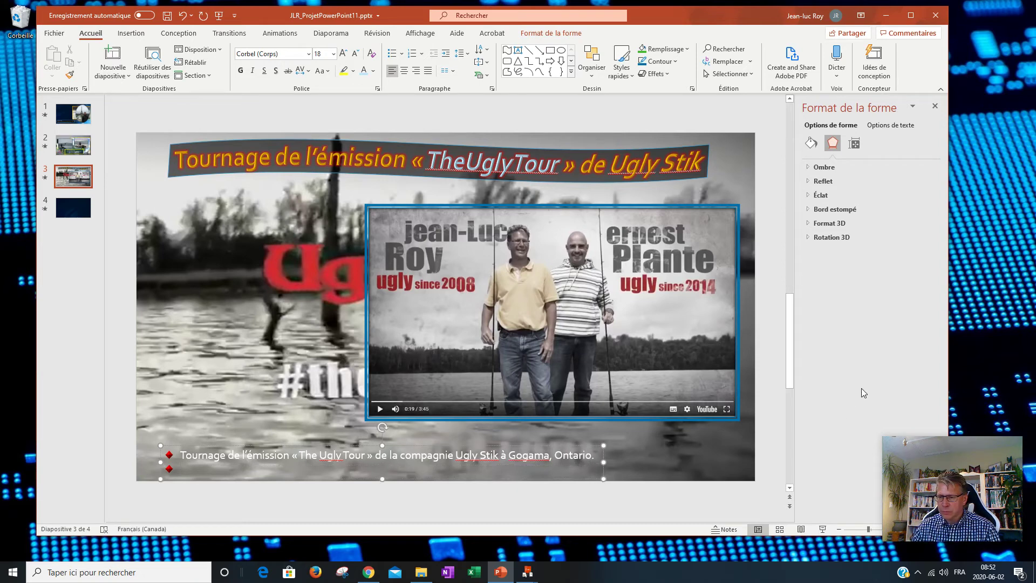
drag(588, 448, 587, 428)
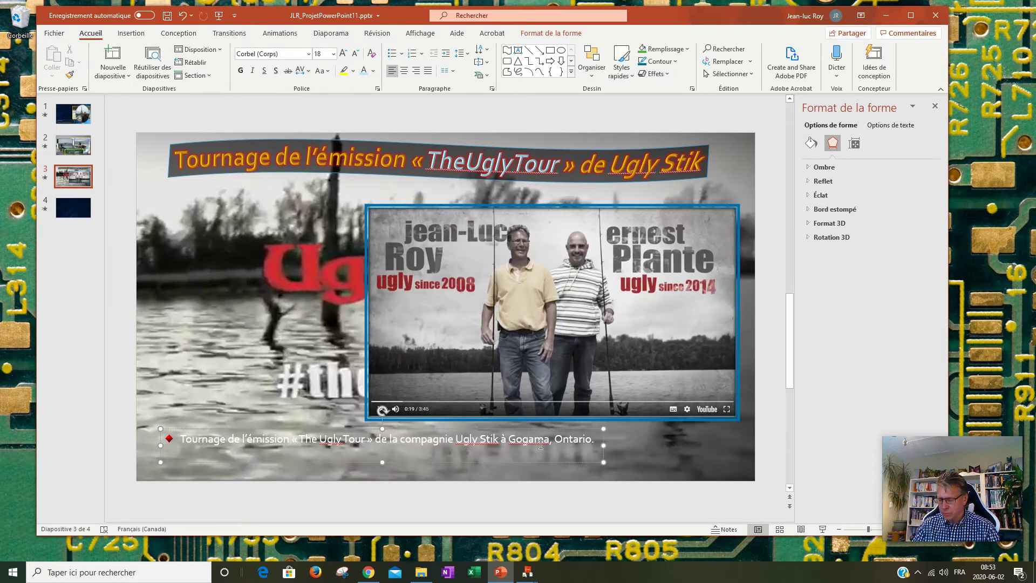
key(Return)
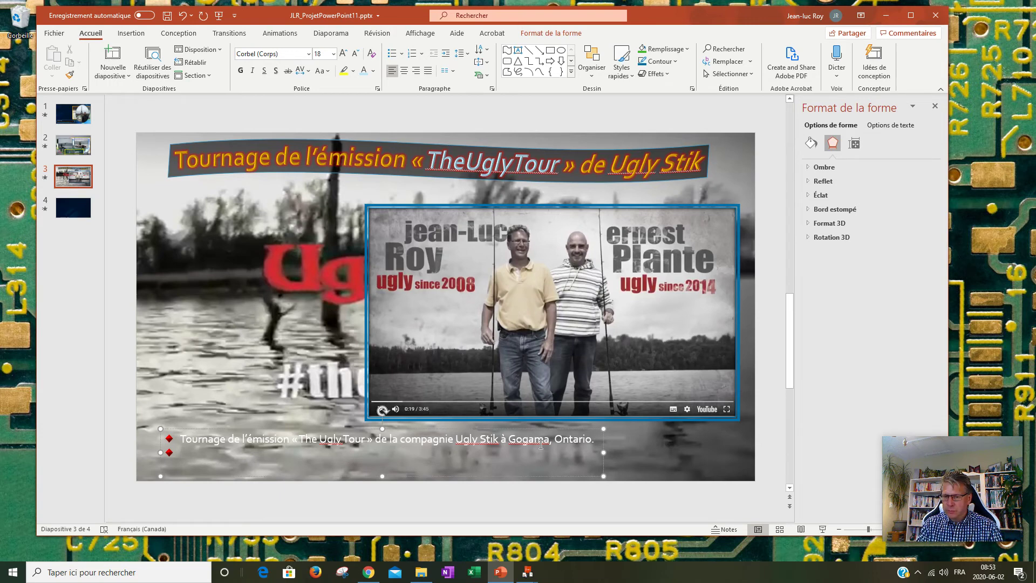
- Type the second bullet about Ugly Stik's first shoot in Canada, fixing typos
text(C'étai)
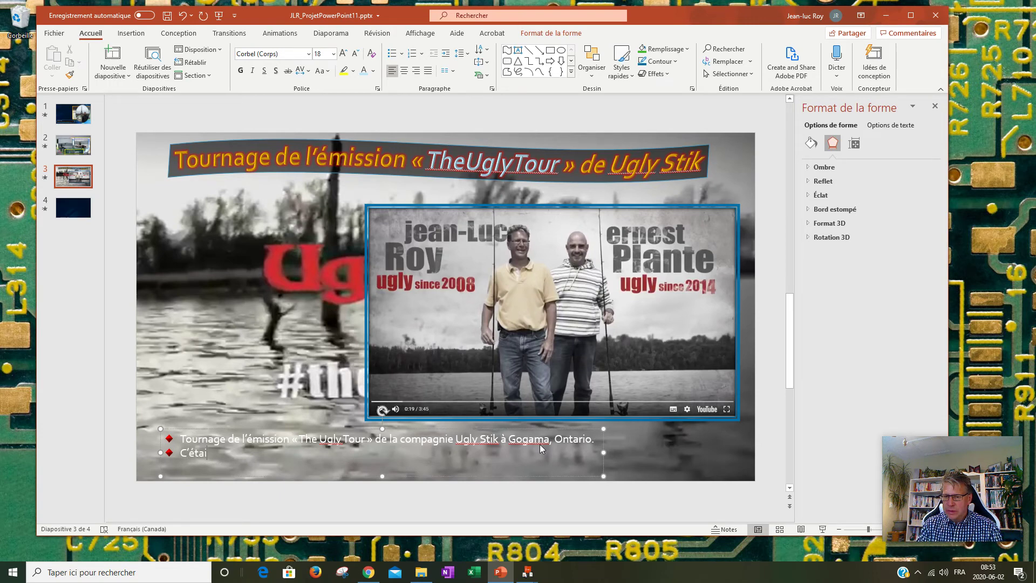
text(remière fo)
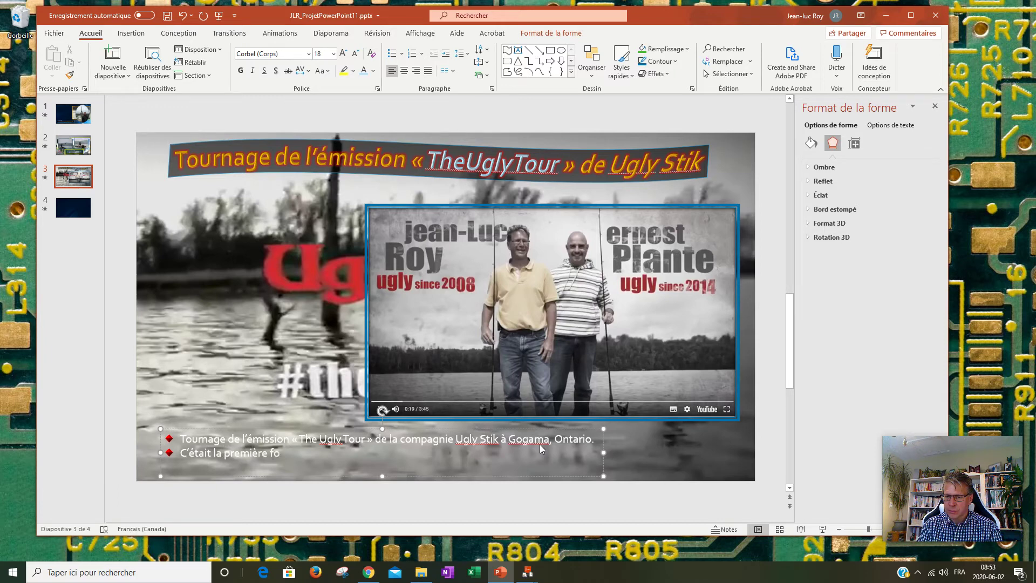
text(d)
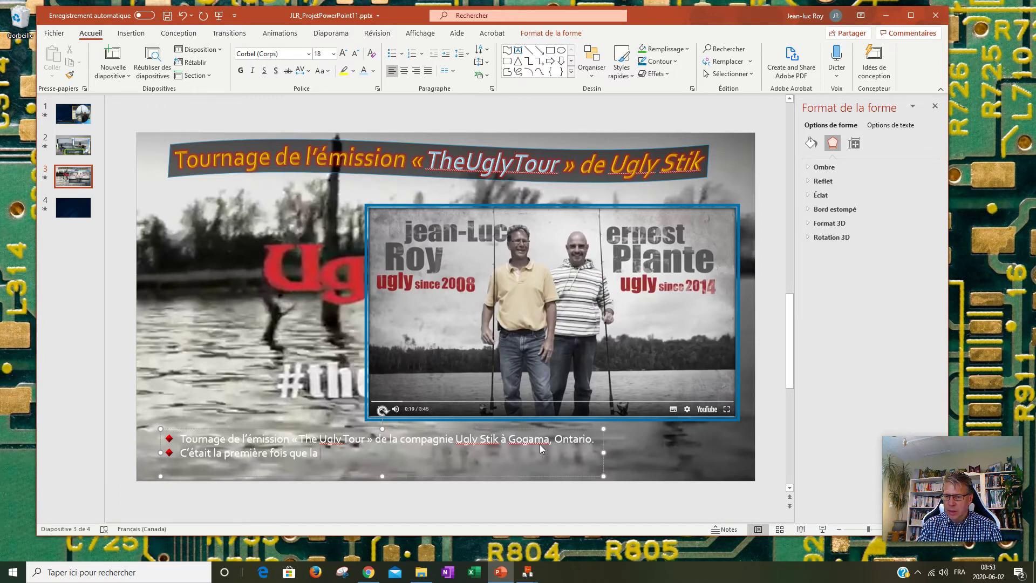
text(agnie)
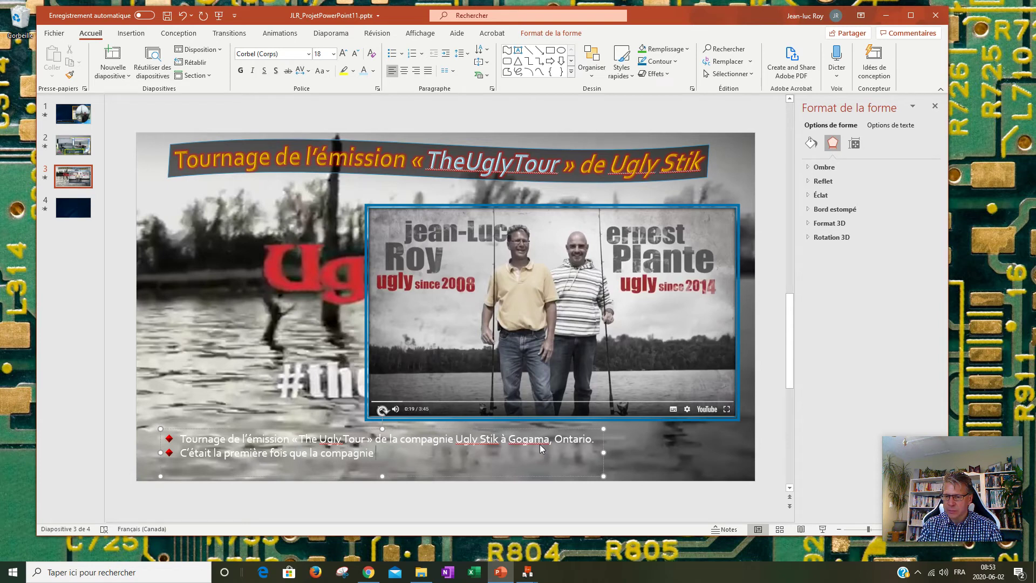
text(Ugl)
text(y St)
text(nvoye)
key(BackSpace)
key(BackSpace)
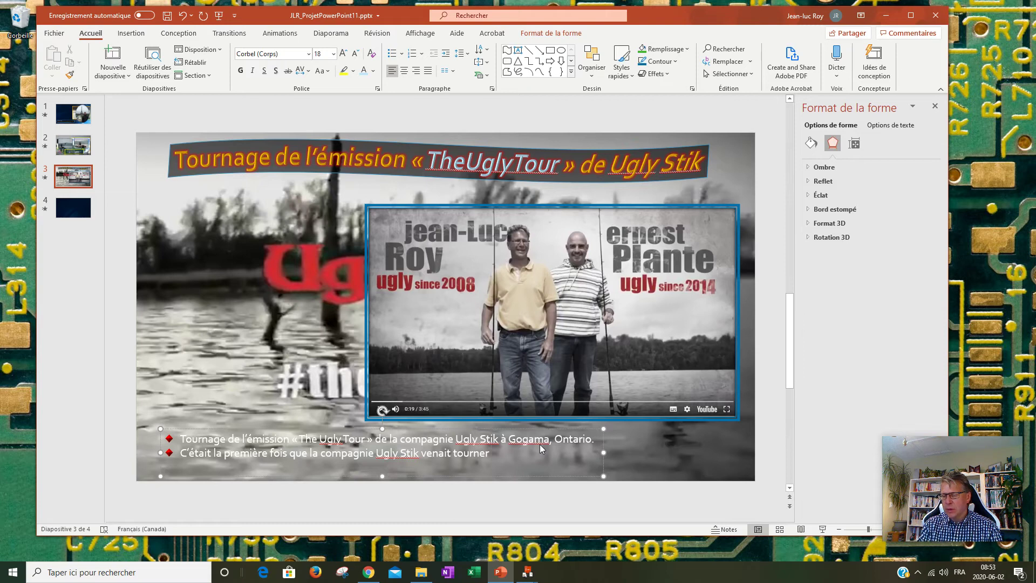
key(BackSpace)
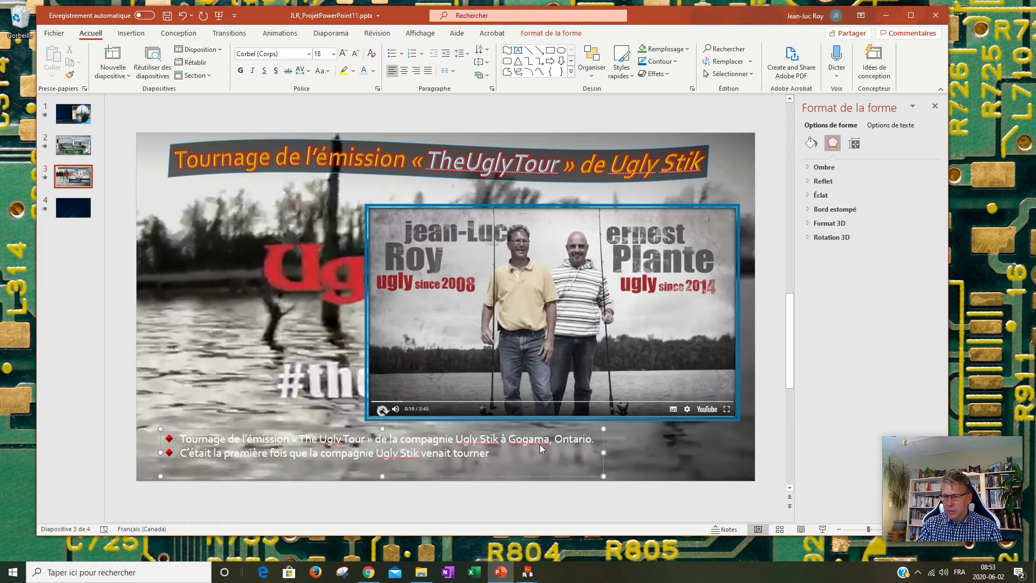
text(auCanada.)
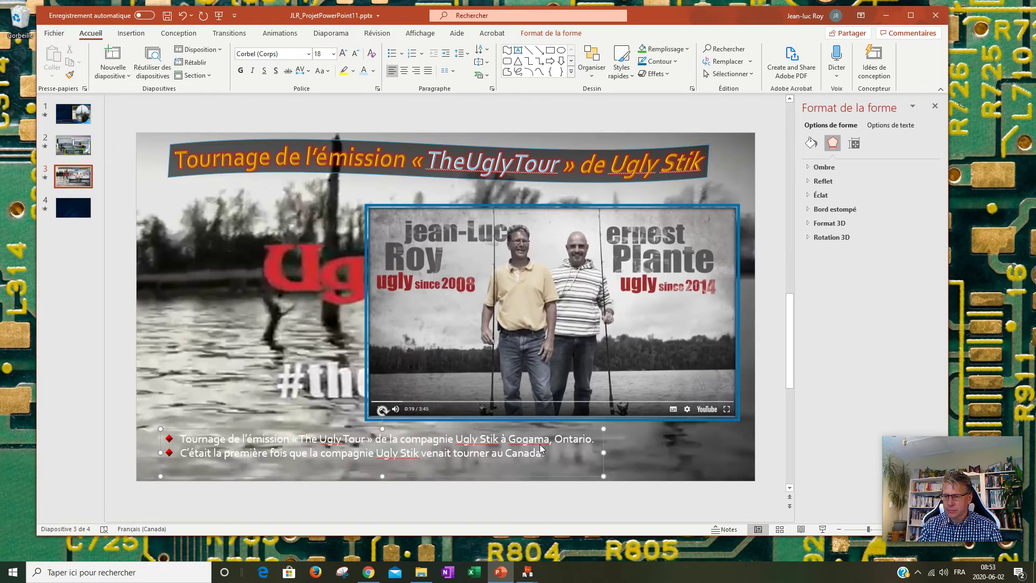
- Add bullets about the narrator and a friend starring, and the 24 and 25 July 2014 filming
key(Return)
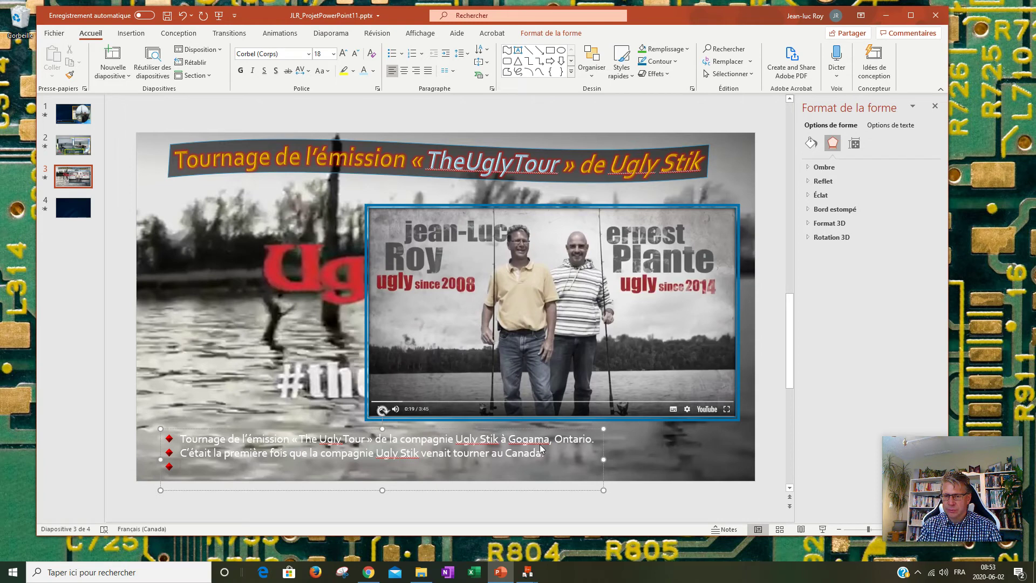
text(Mon ami Ern)
key(BackSpace)
text(st et moi étions d)
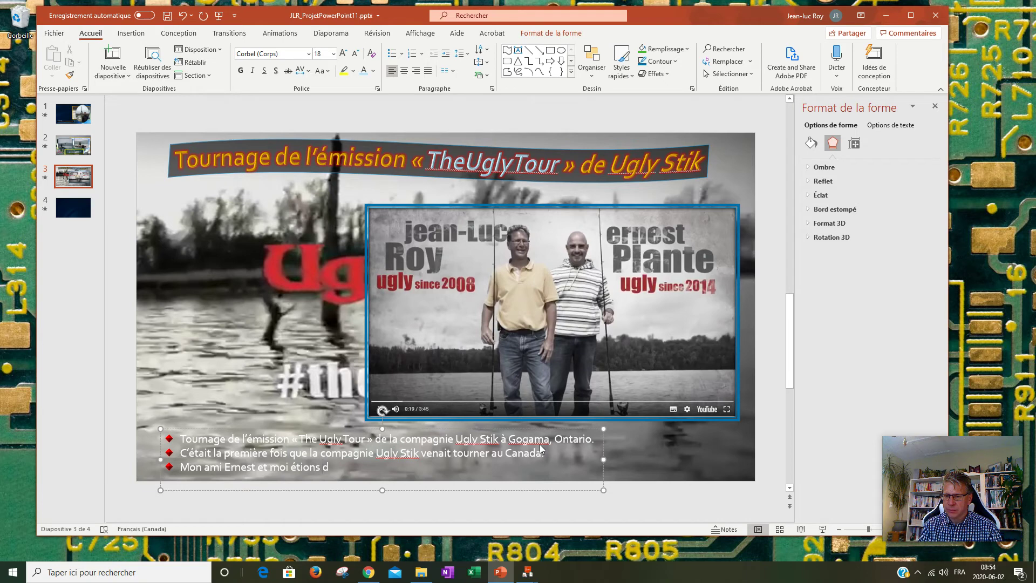
key(BackSpace)
text(les)
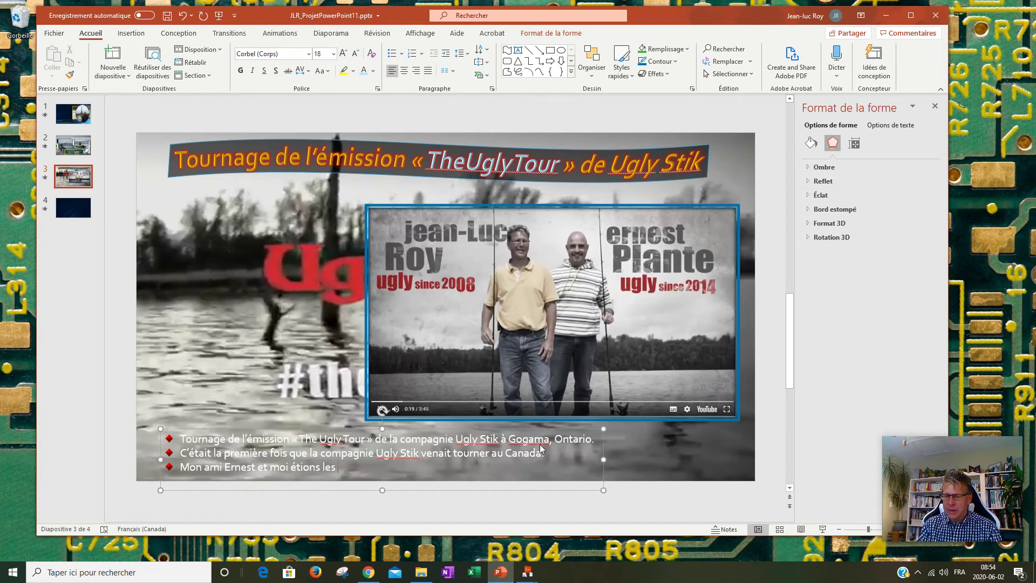
text(vedettes)
text( du film)
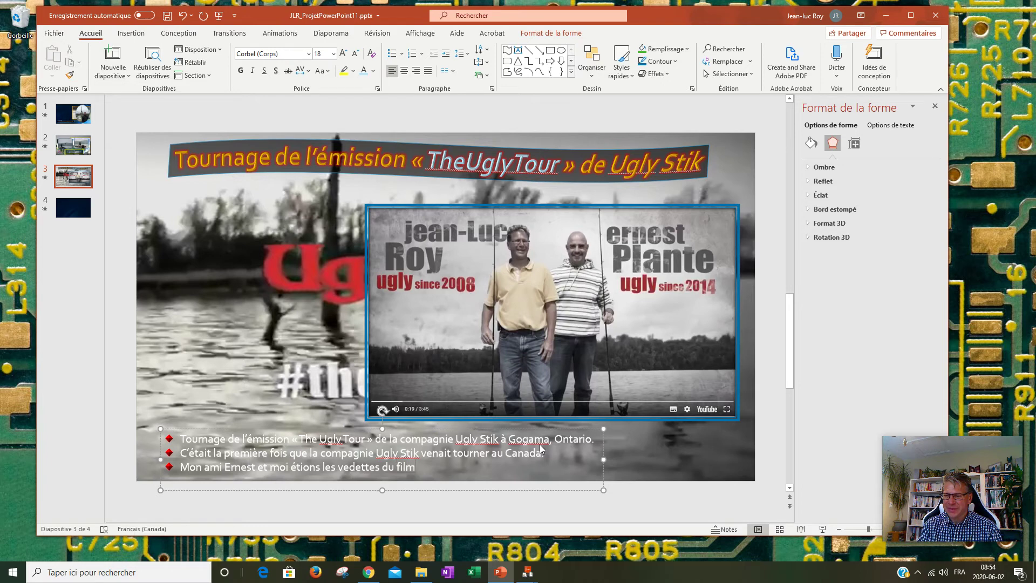
text(:))
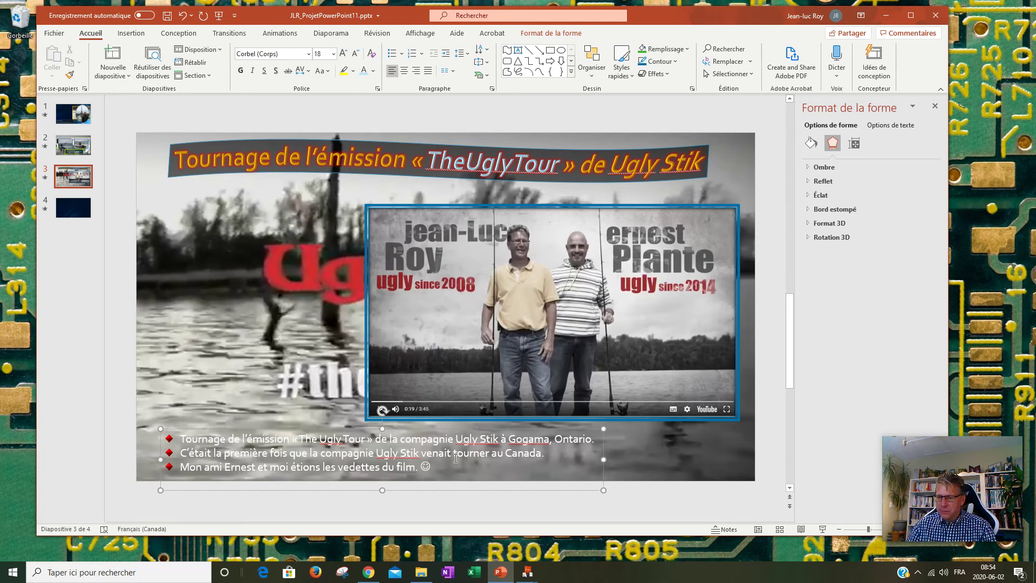
key(Return)
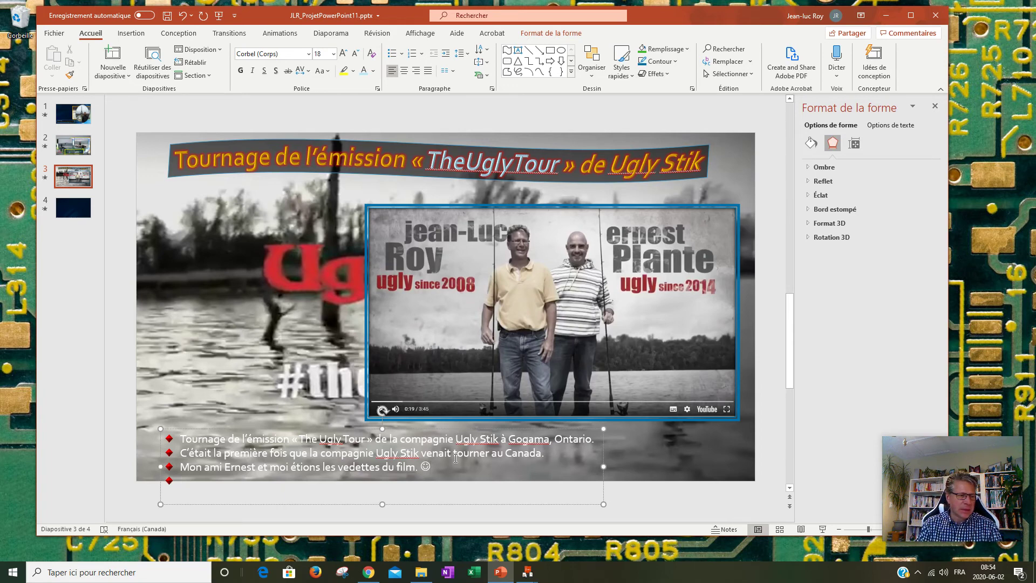
text(Tou)
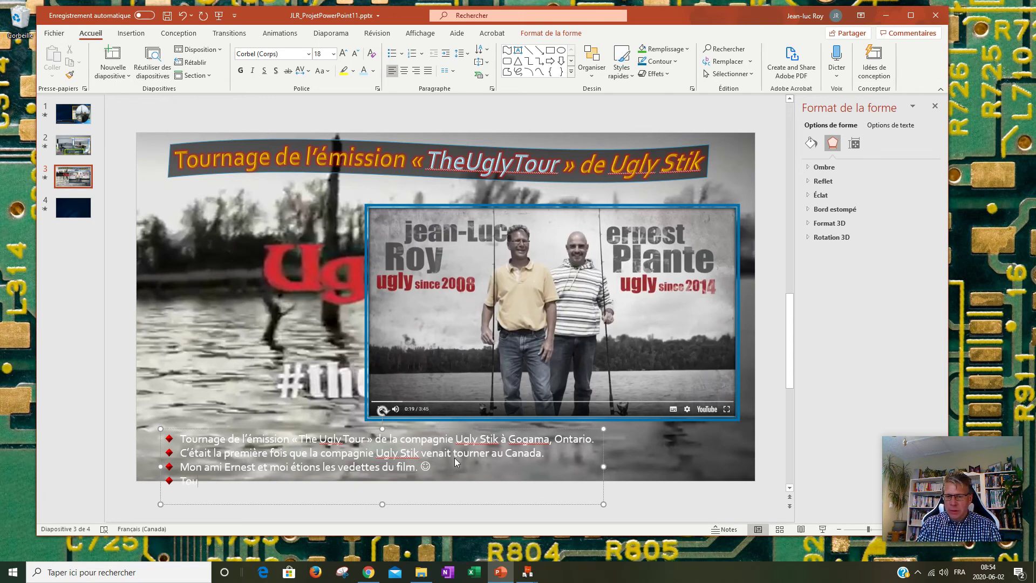
text(Le tournage)
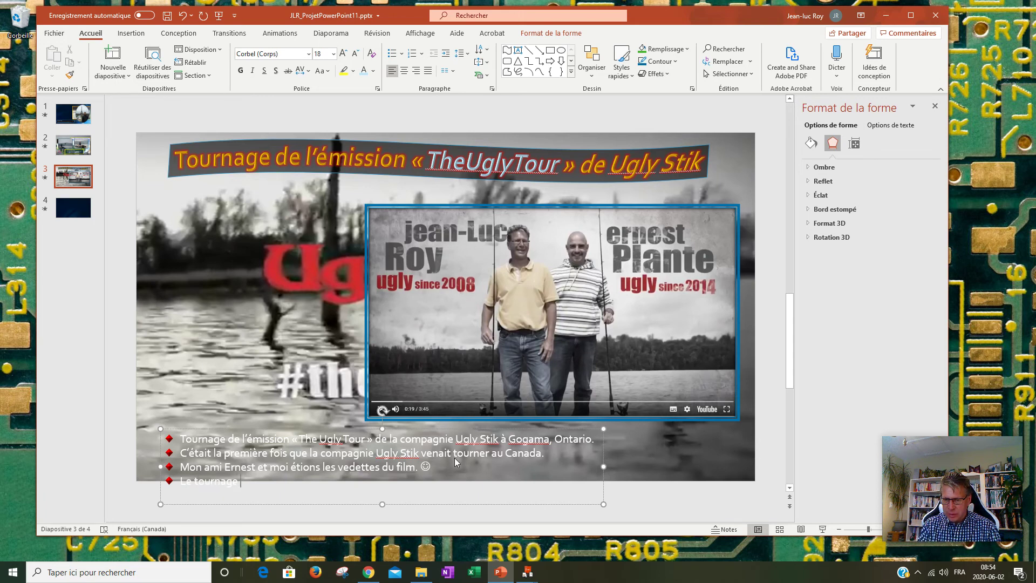
text(dé)
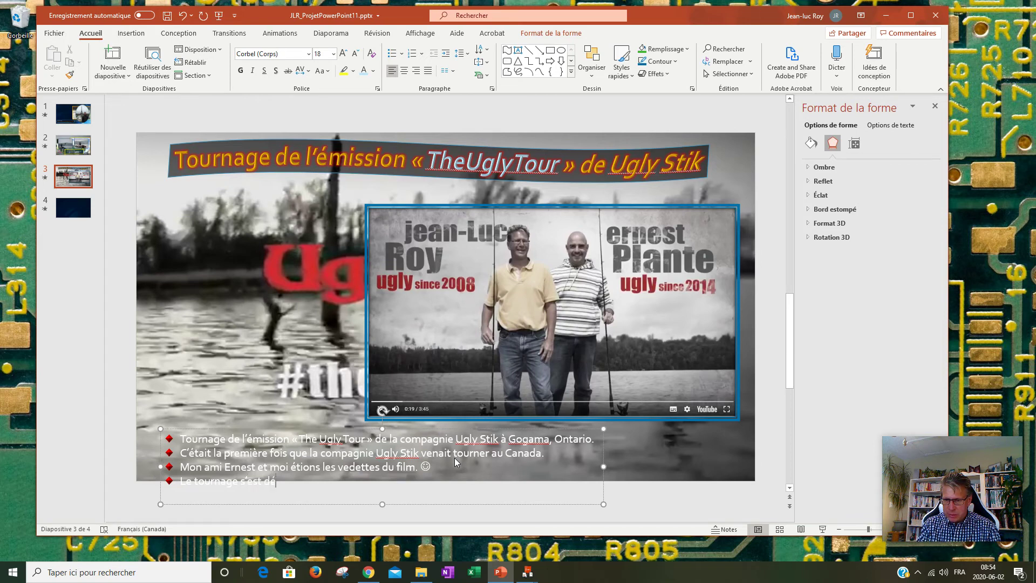
text(roulé)
text( les 24 et )
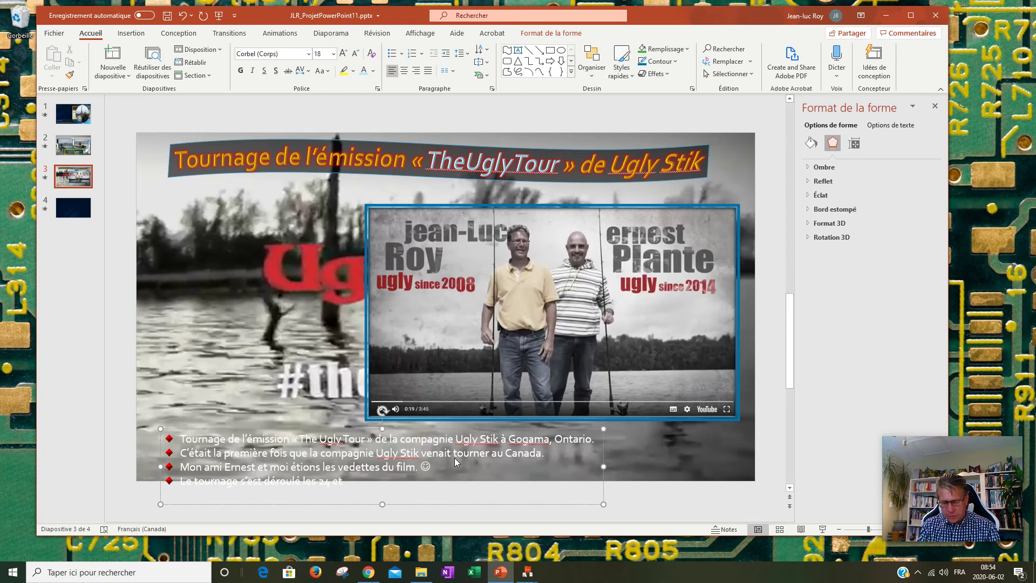
text( 25 juillet)
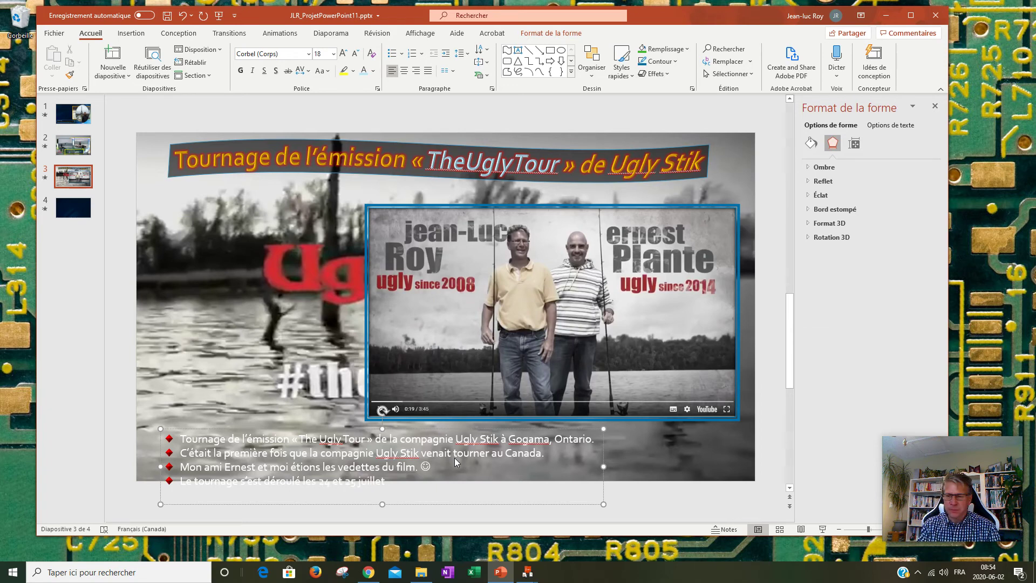
text( 2014.)
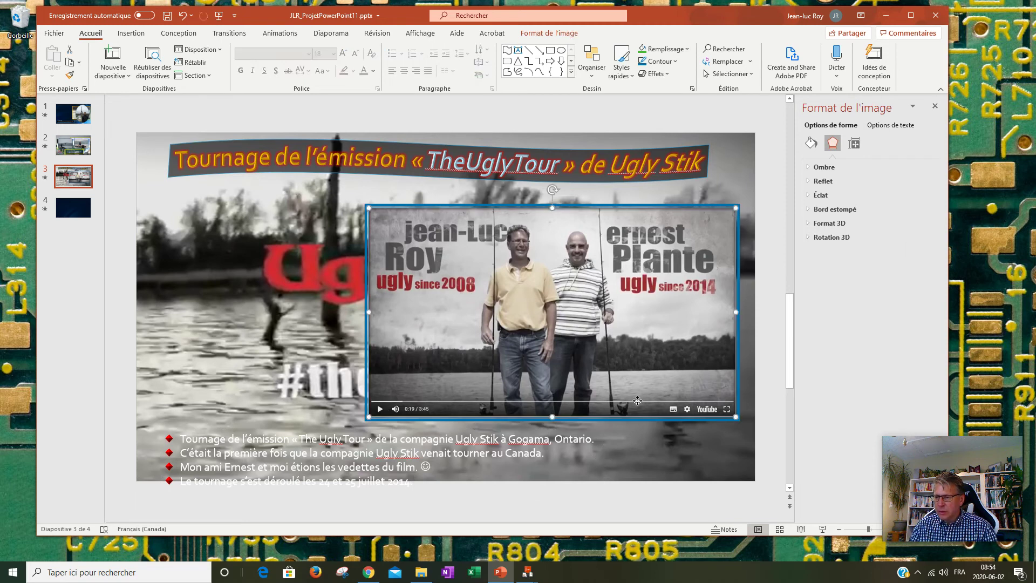
- Nudge the YouTube video frame up two steps with the Up arrow
click(638, 319)
key(Up)
key(Up)
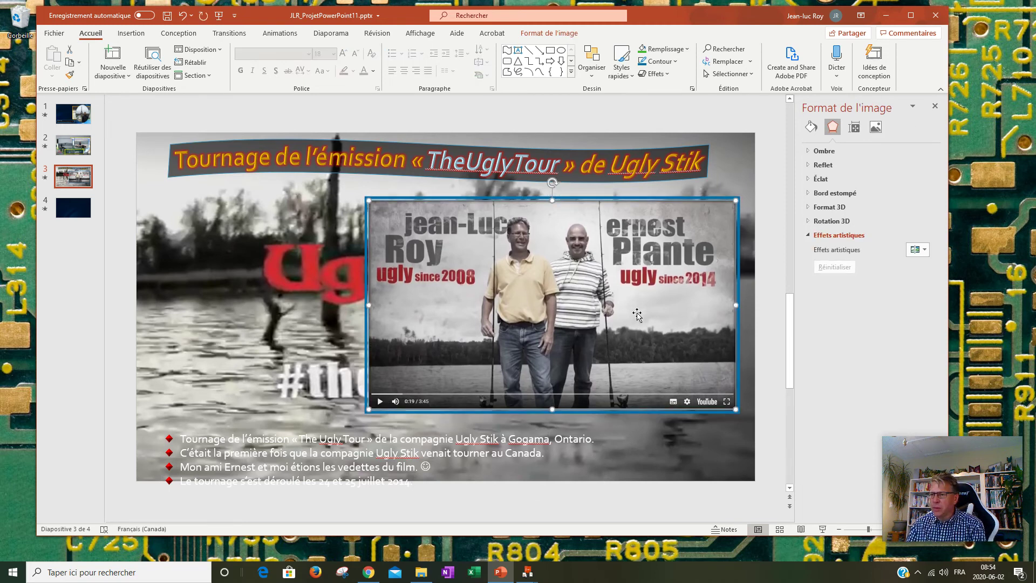
key(Up)
key(Up)
- Drag the four-bullet text box up toward the video and deselect it
click(546, 427)
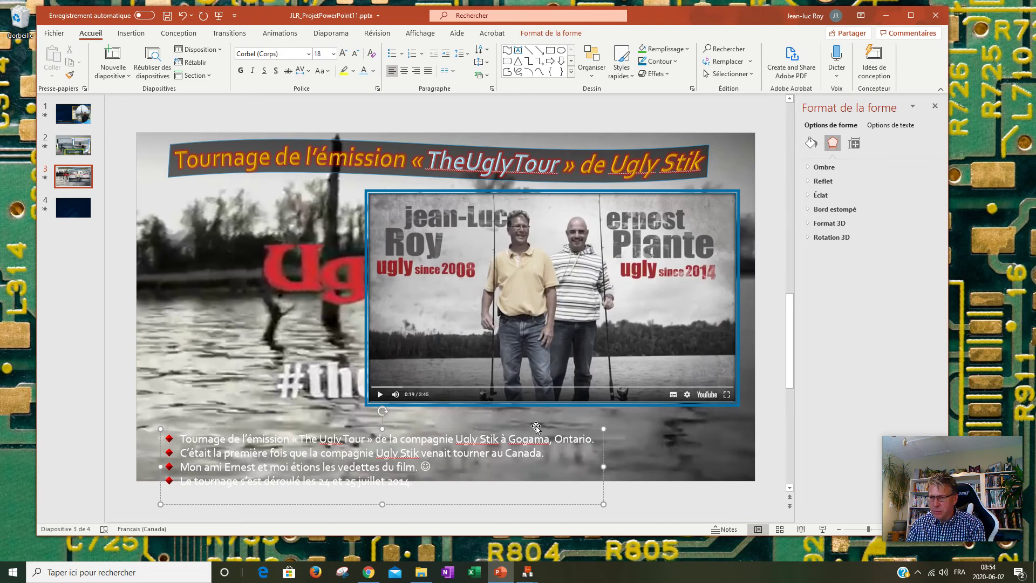
key(Escape)
drag(536, 422, 522, 414)
click(634, 454)
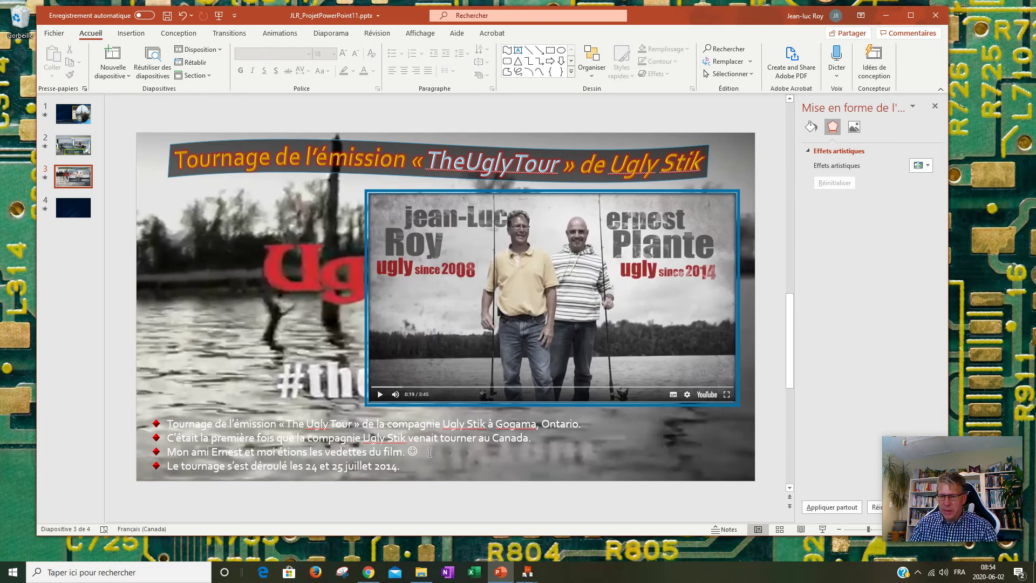
click(131, 33)
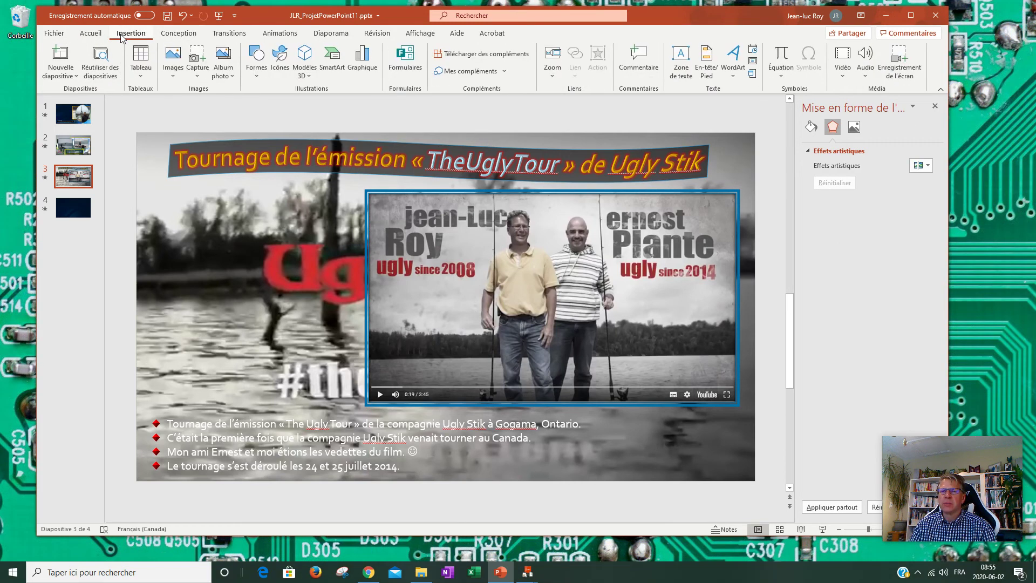
- Draw a 3.32 × 25.31 cm rounded rectangle over the four bullet lines
click(251, 77)
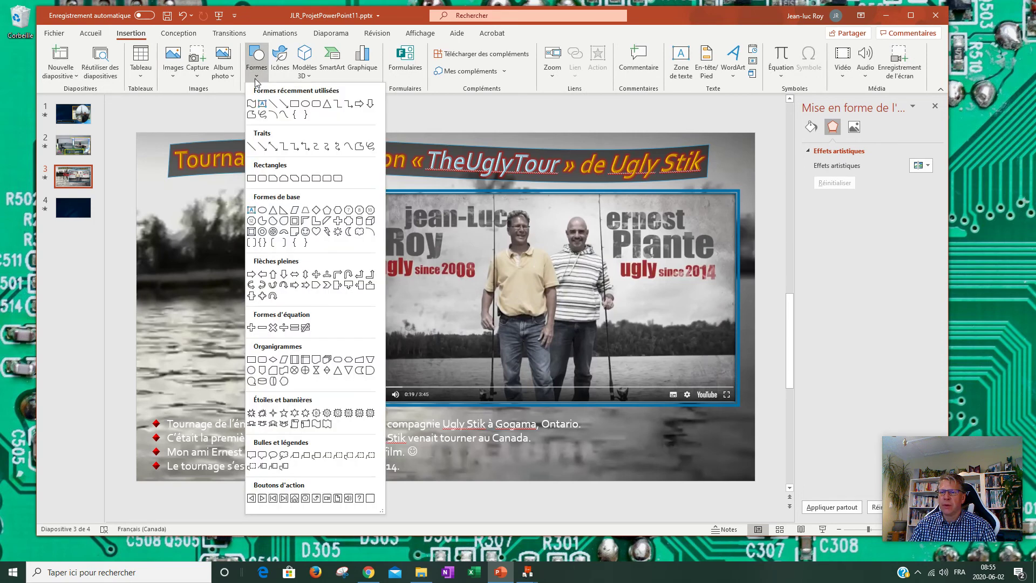
click(316, 105)
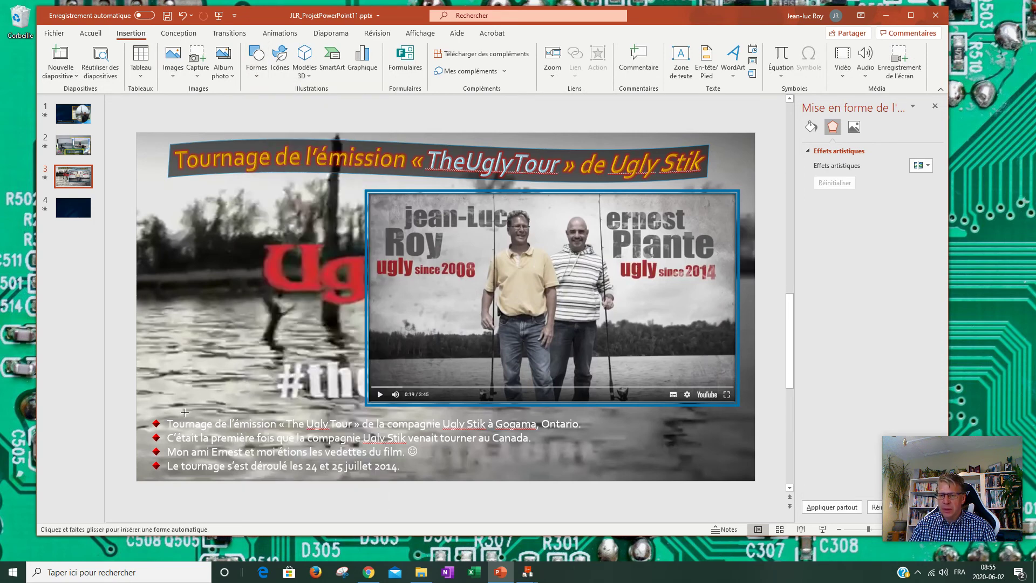
drag(144, 412, 610, 477)
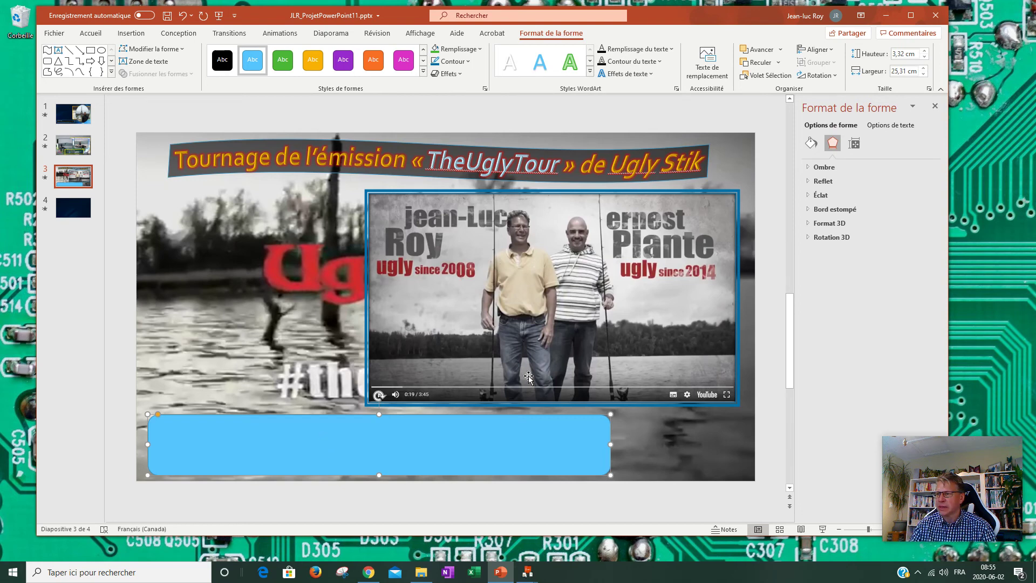
right_click(514, 429)
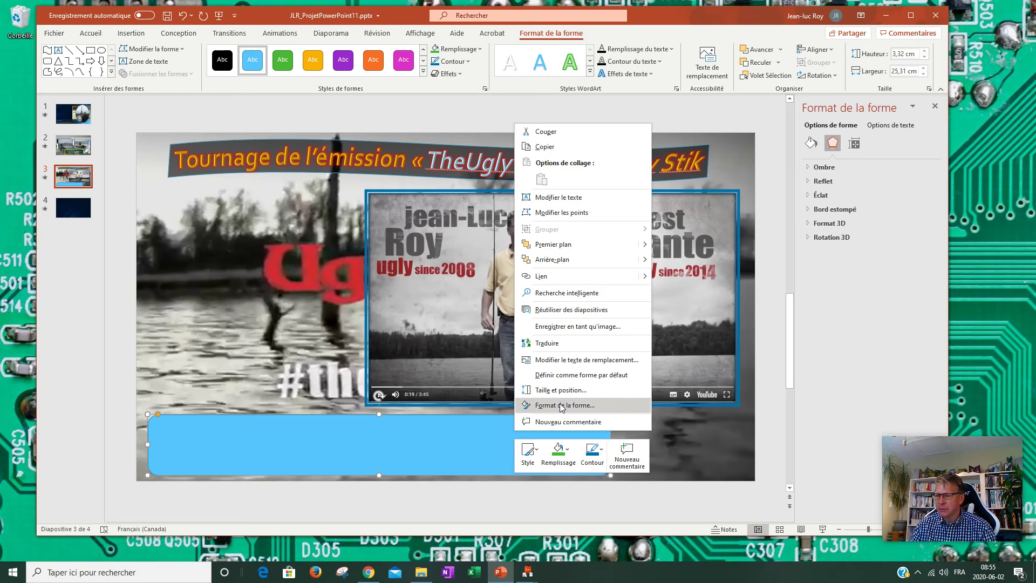
- Fill the rounded rectangle dark navy at 40 % transparency and send it behind the bullet text
click(564, 405)
click(925, 272)
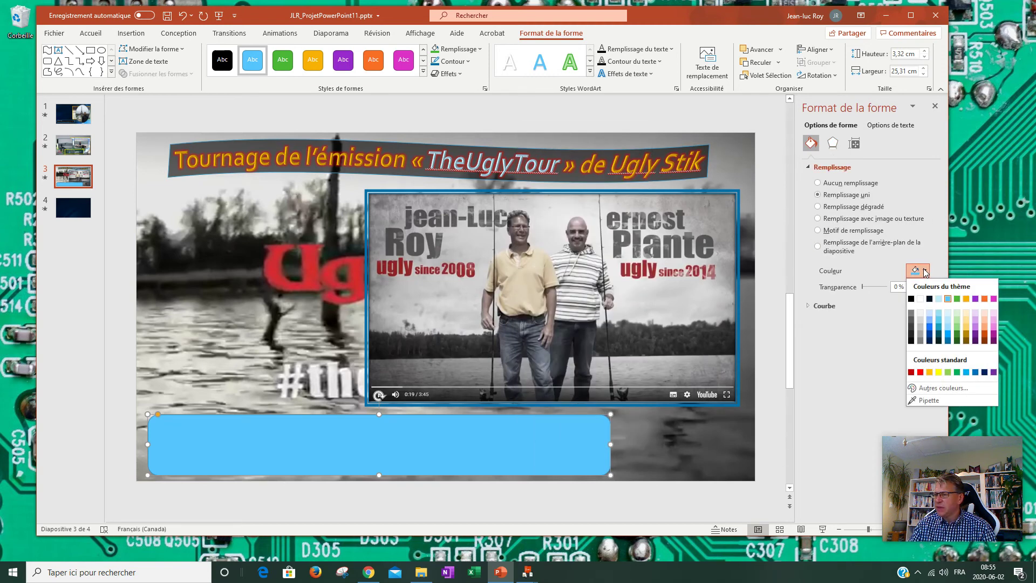
click(938, 341)
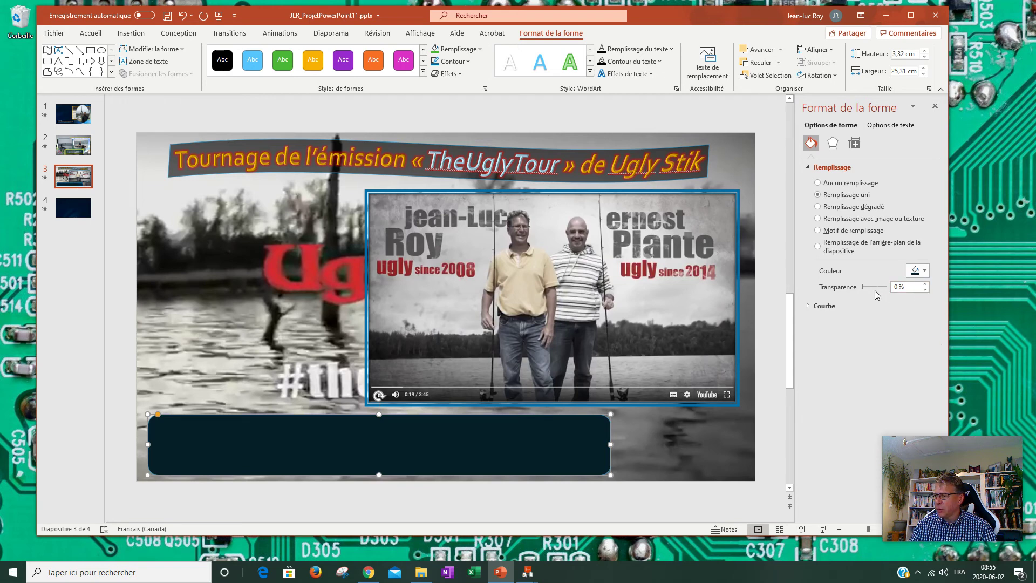
drag(864, 286, 872, 287)
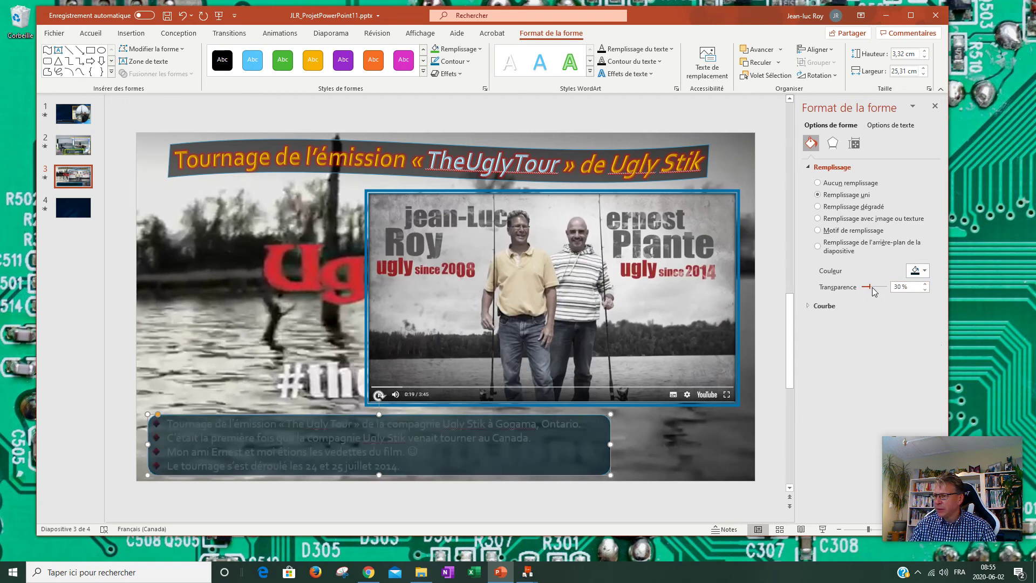
drag(873, 287, 878, 290)
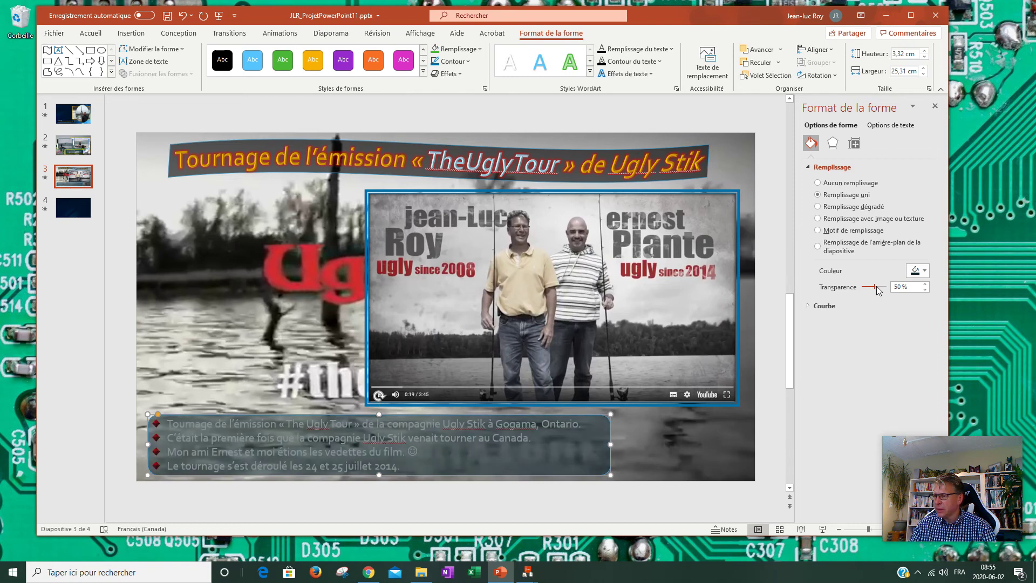
click(925, 290)
click(925, 291)
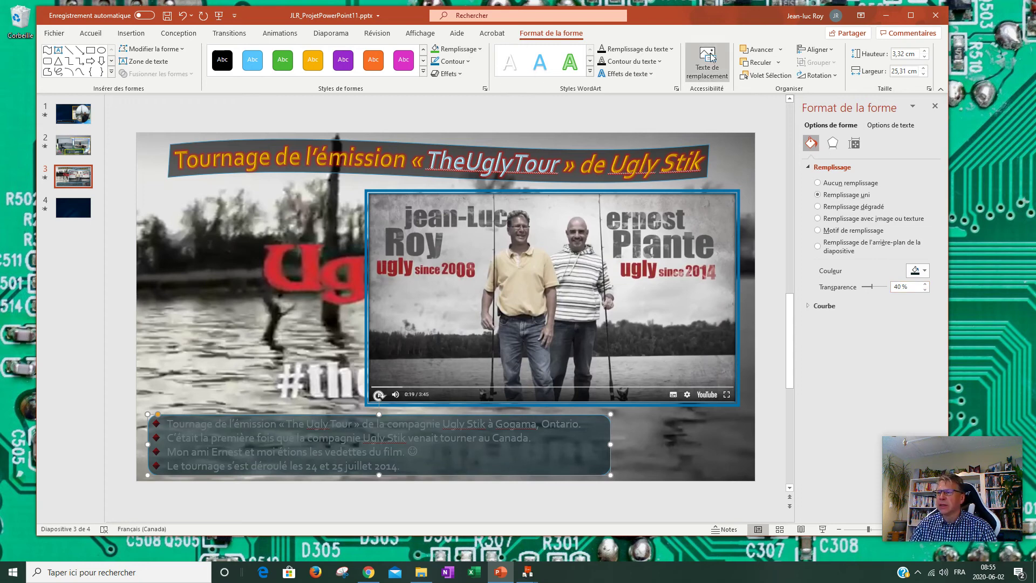
click(754, 63)
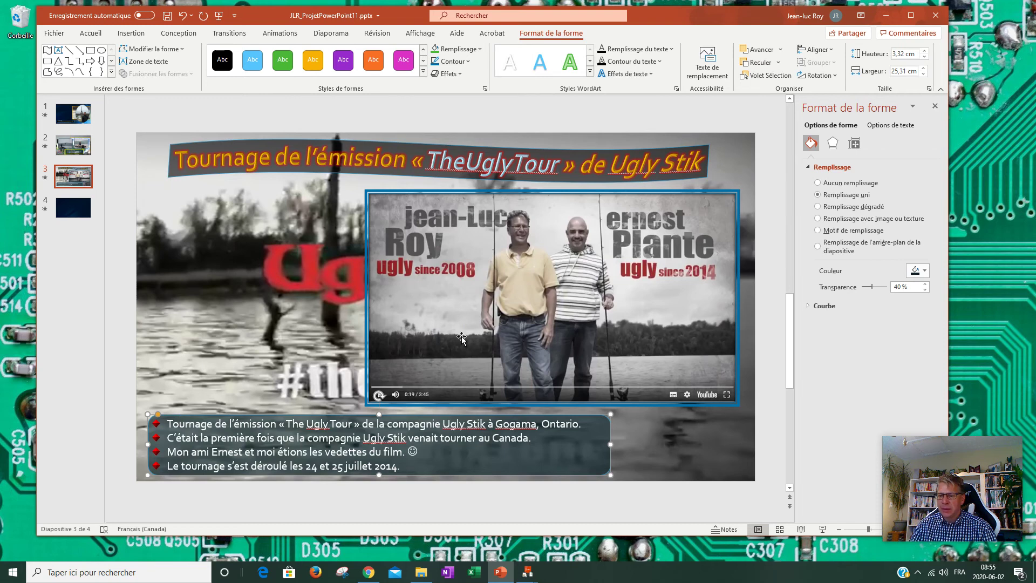
- Change the rounded rectangle's fill to blue-teal
click(428, 452)
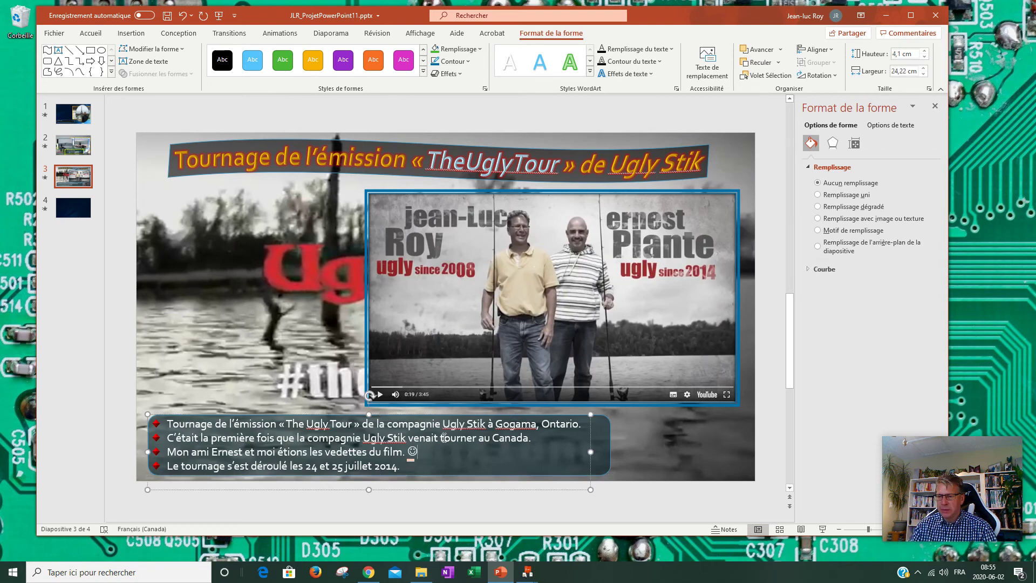
click(600, 444)
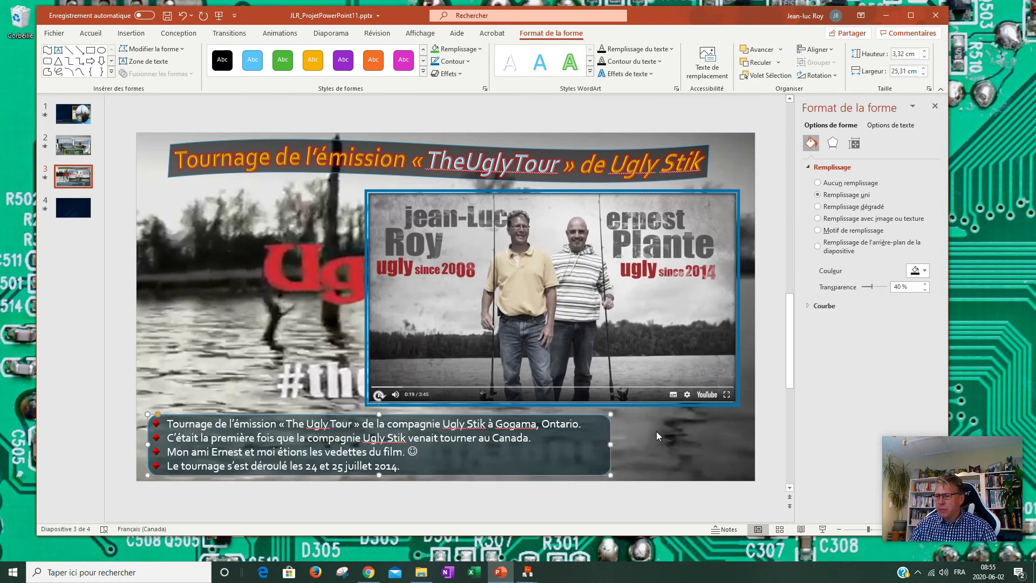
click(924, 271)
click(941, 336)
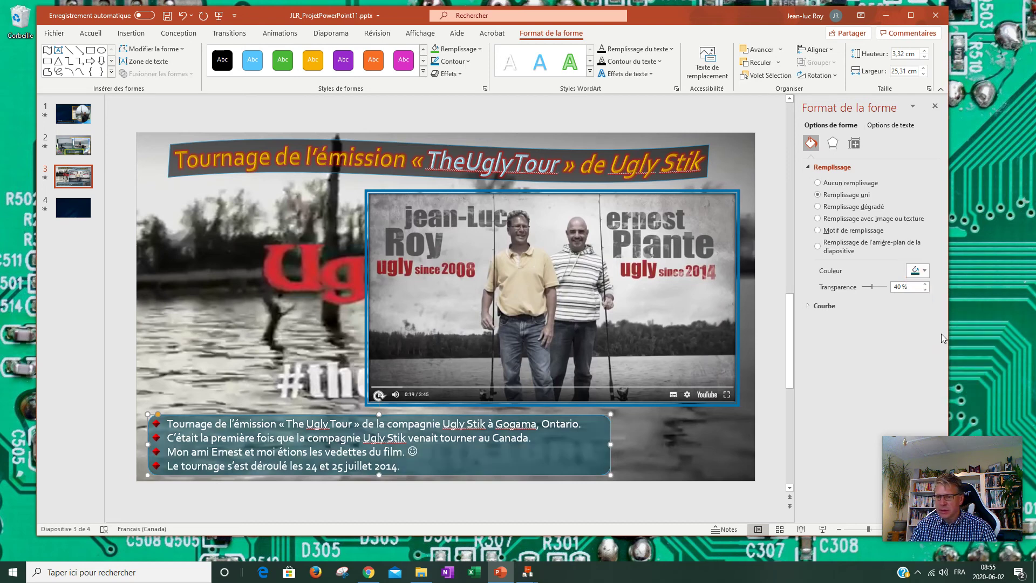
click(556, 459)
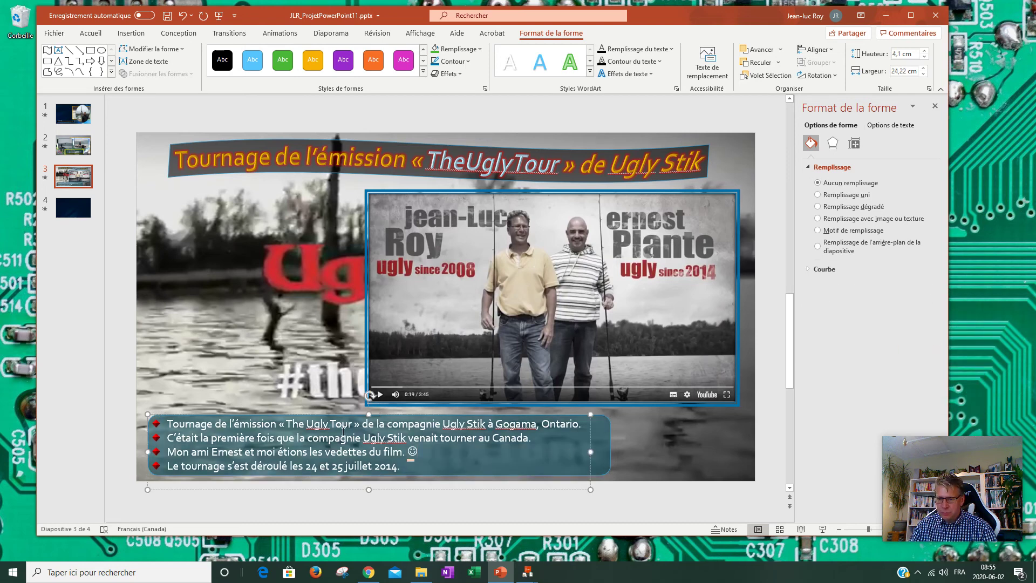
drag(290, 425, 343, 424)
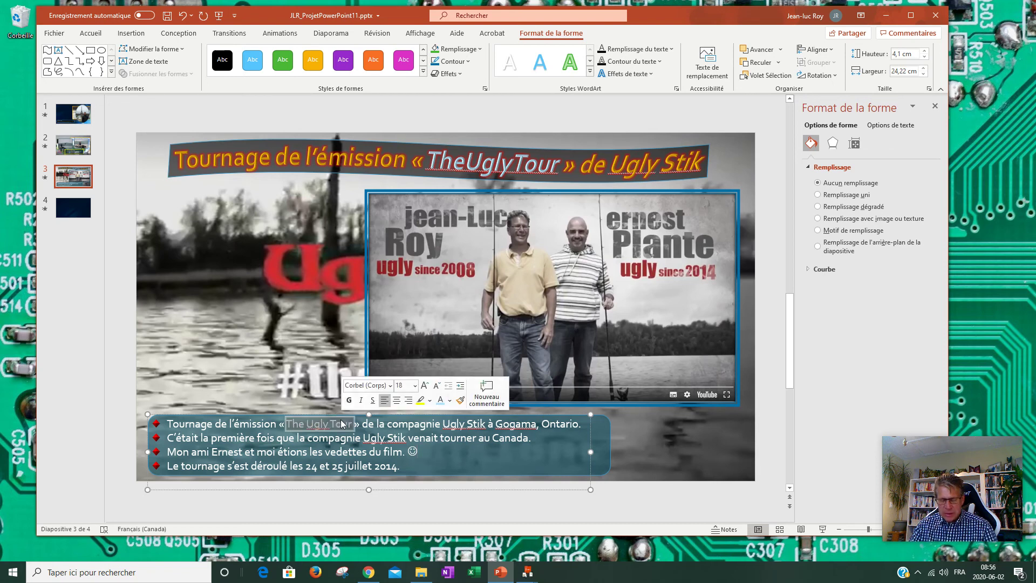
- Colour The Ugly Tour and the first Ugly Stik dark red
drag(446, 425, 477, 425)
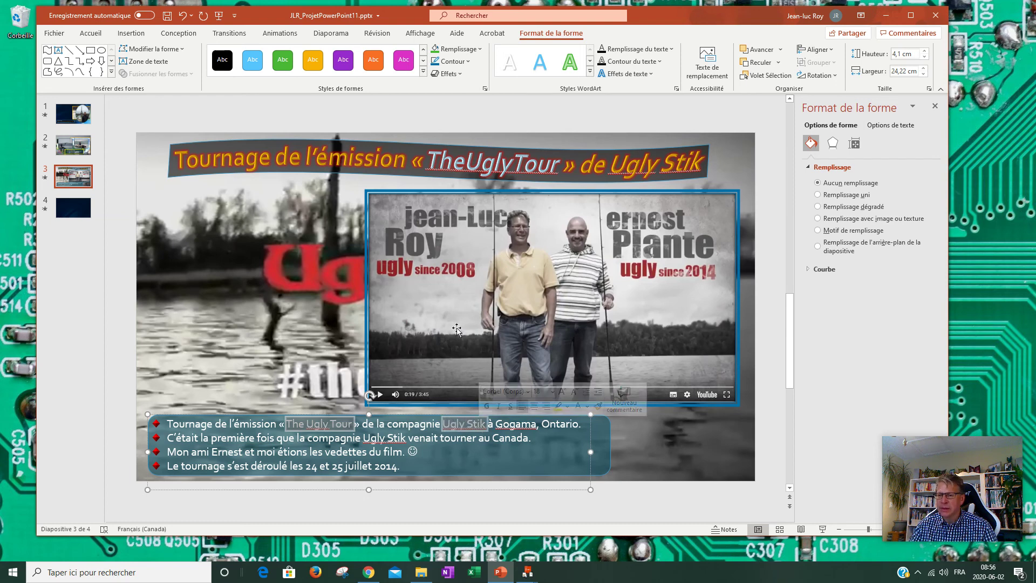
click(90, 33)
click(374, 71)
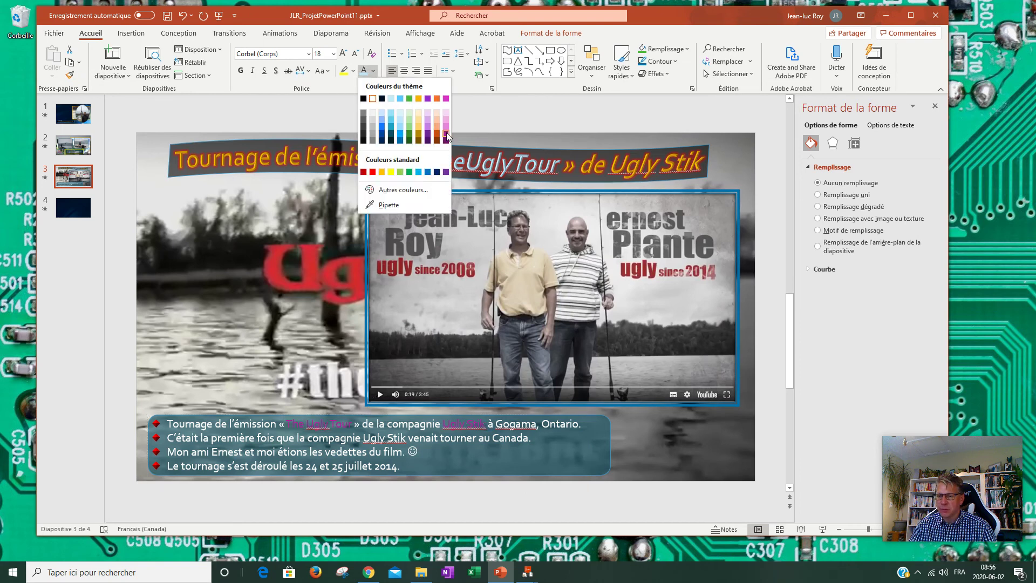
click(363, 172)
click(497, 439)
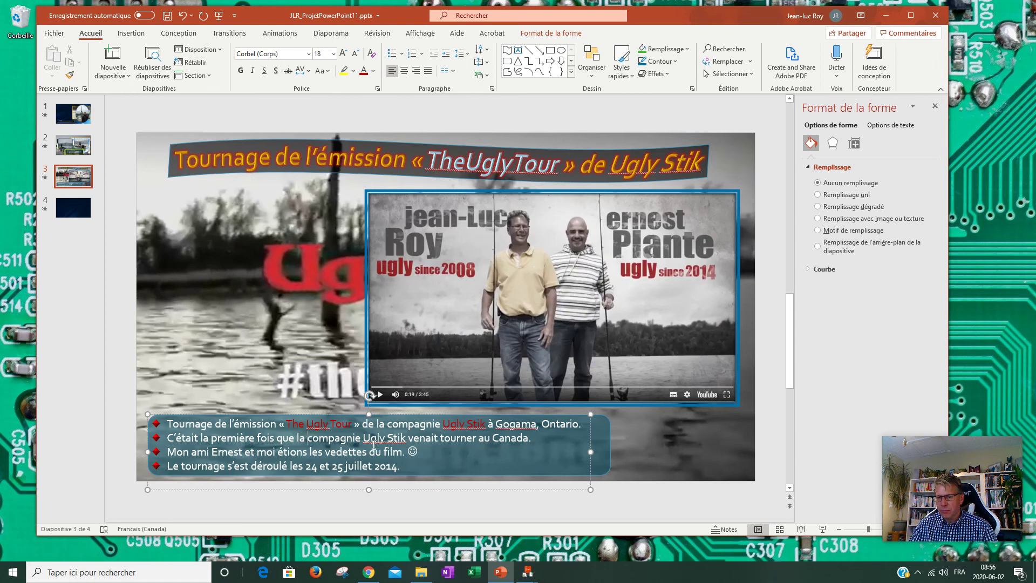
- Recolour The Ugly Tour and both Ugly Stik mentions yellow instead
drag(290, 426, 345, 422)
ctrl+drag(442, 424, 487, 425)
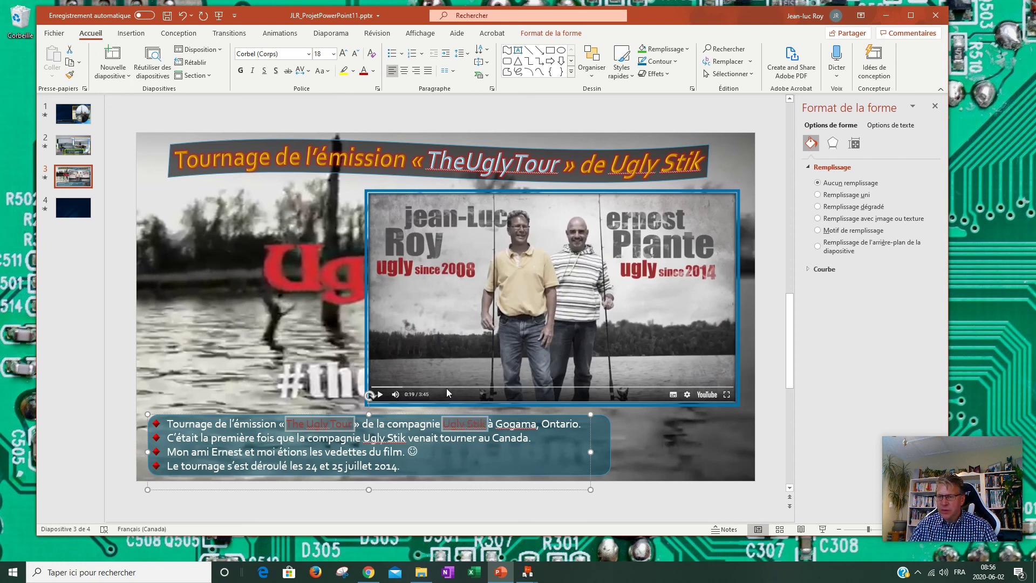
click(373, 70)
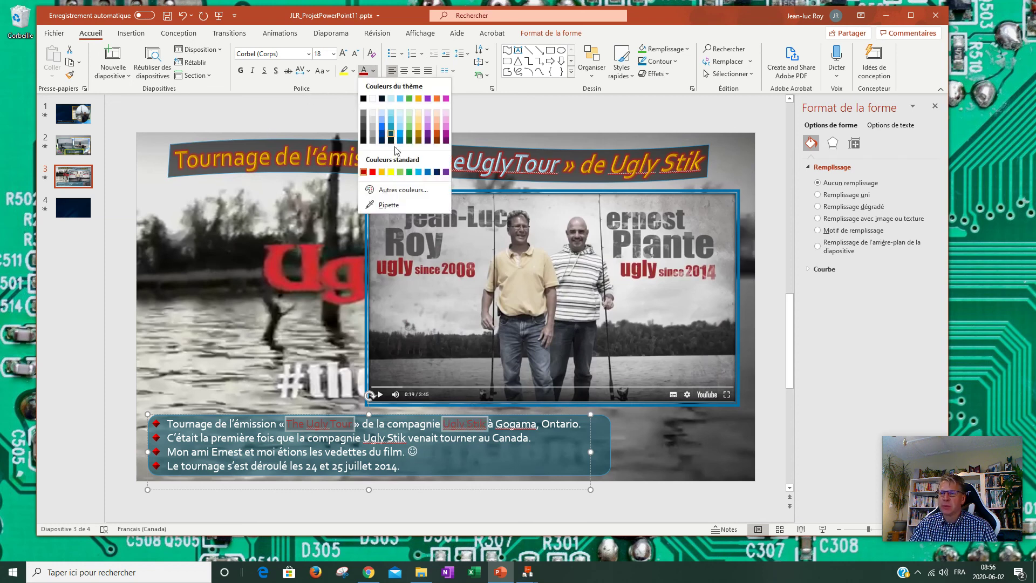
click(393, 171)
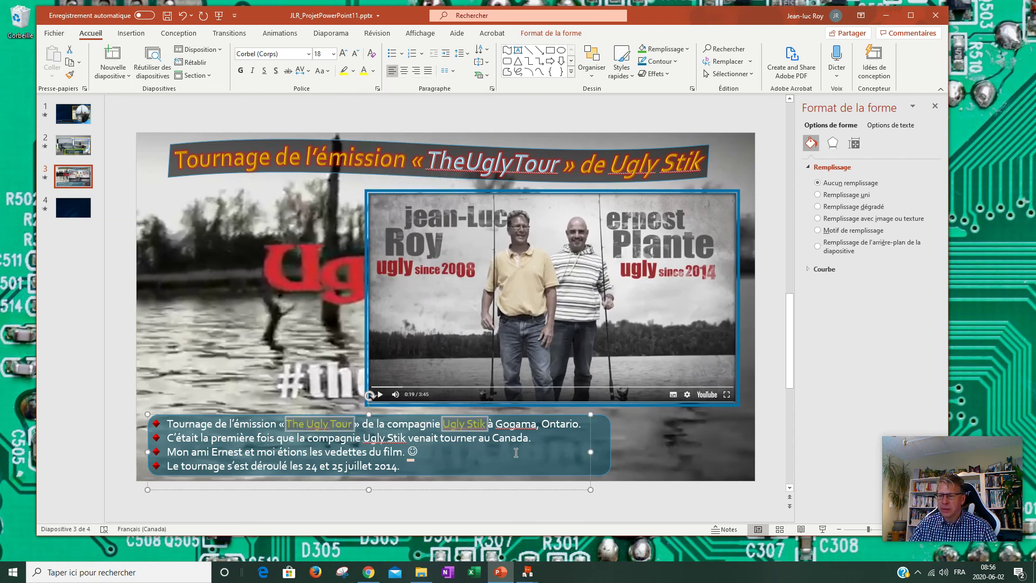
click(530, 438)
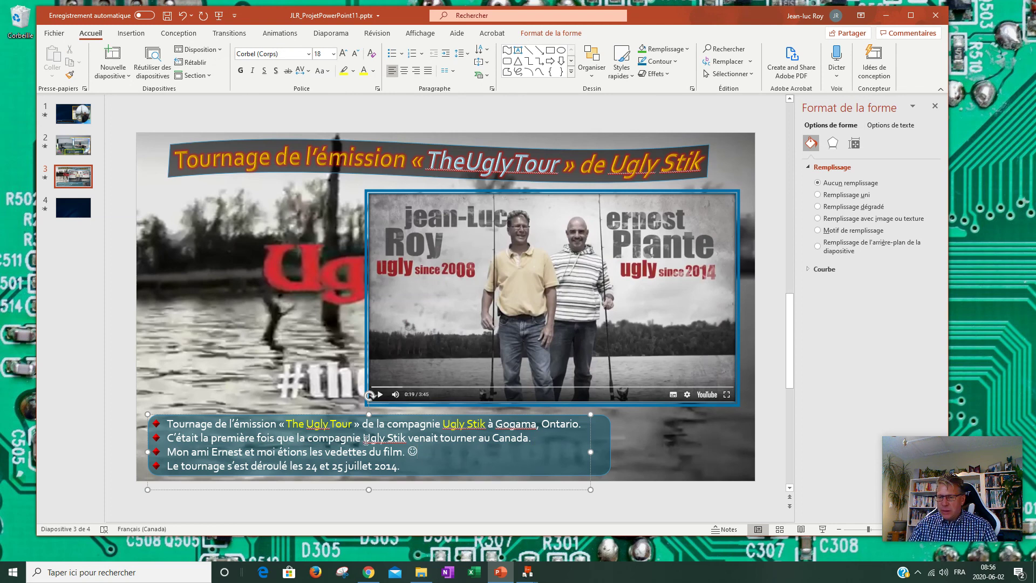
drag(365, 441, 407, 438)
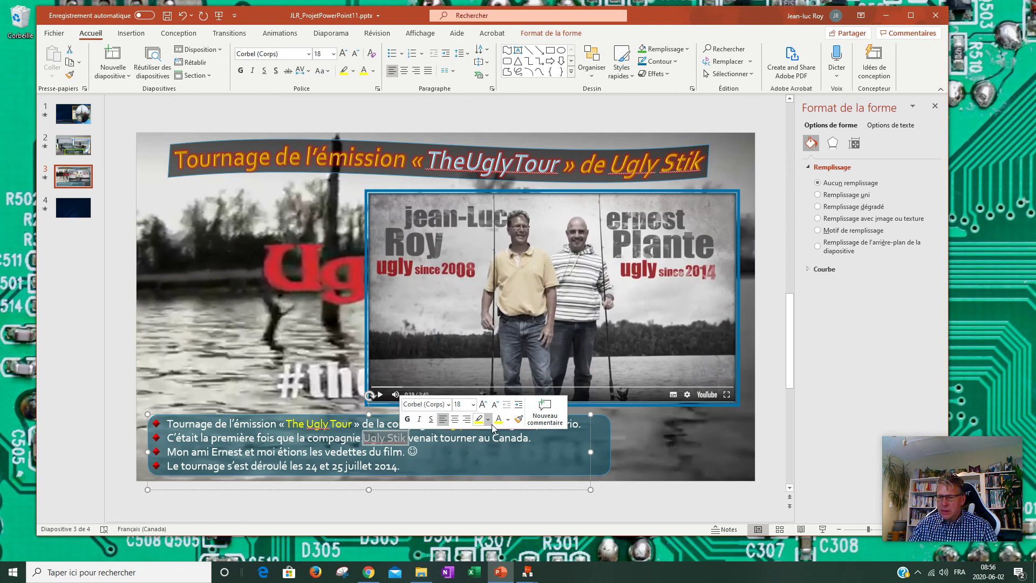
click(499, 419)
click(459, 452)
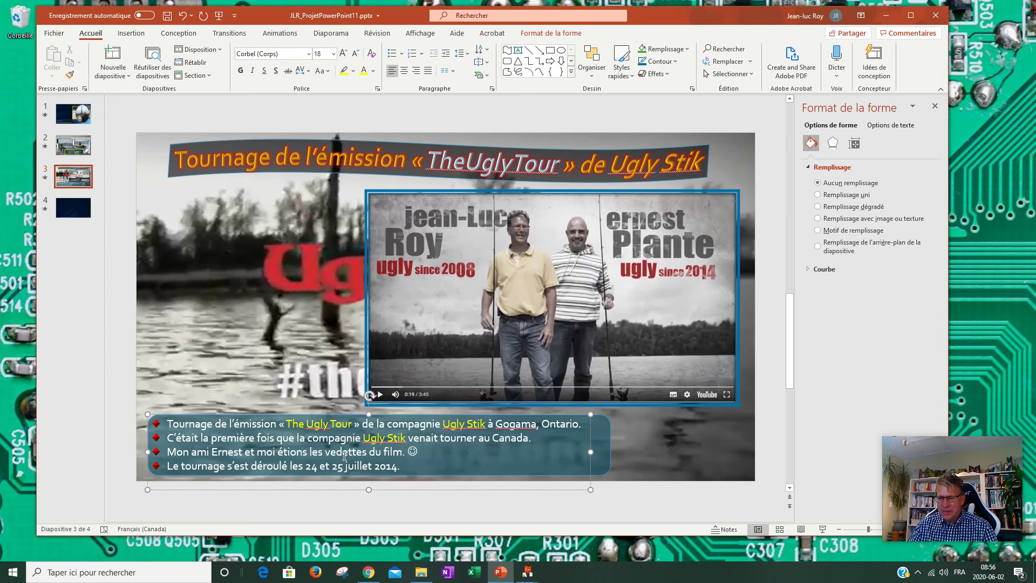
- Replace 'vedettes' with 'acteurs' in slide 3's third bullet and save JLR_ProjetPowerPoint11.pptx
double_click(327, 454)
text(acteurs)
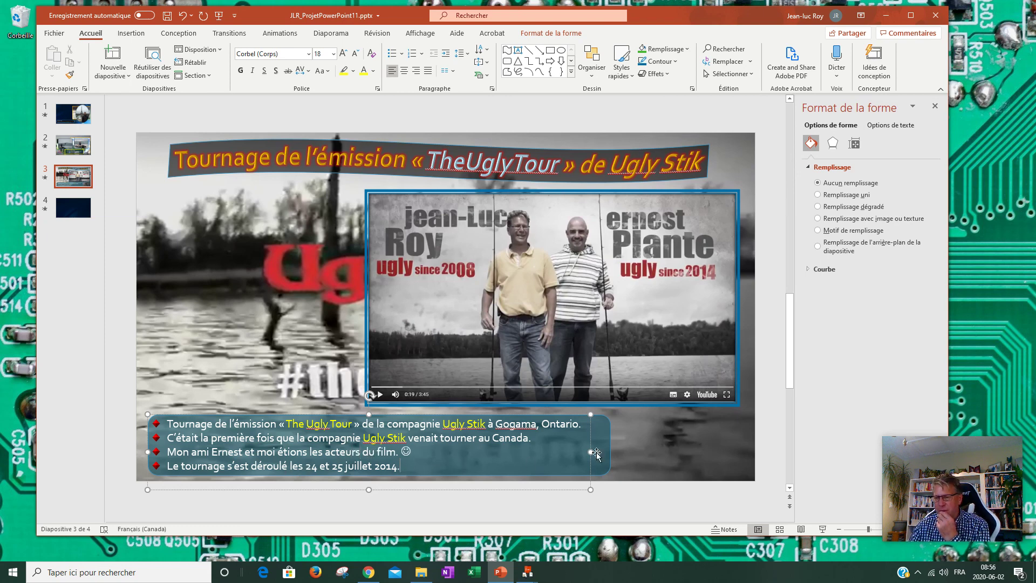
click(650, 439)
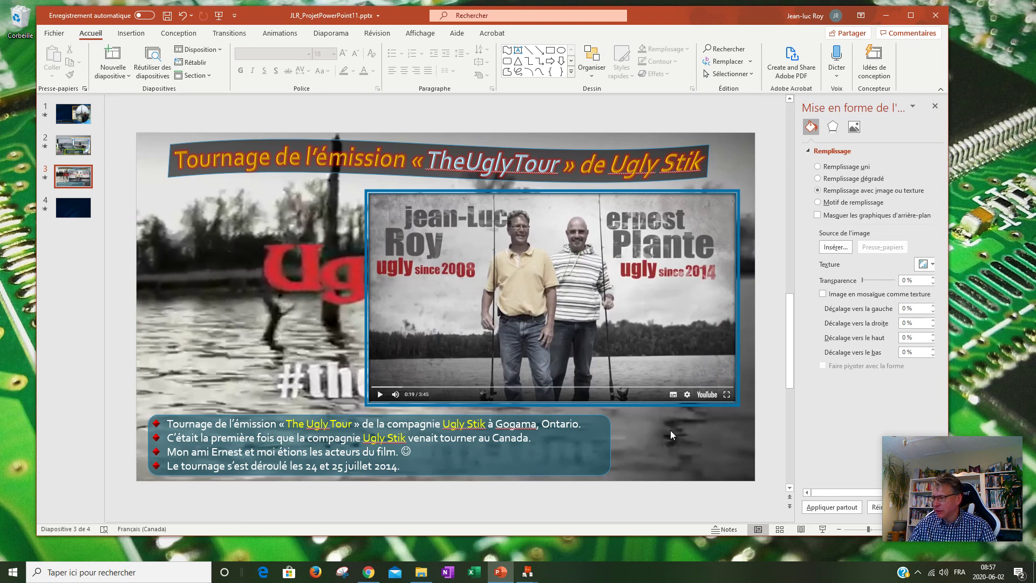
click(167, 17)
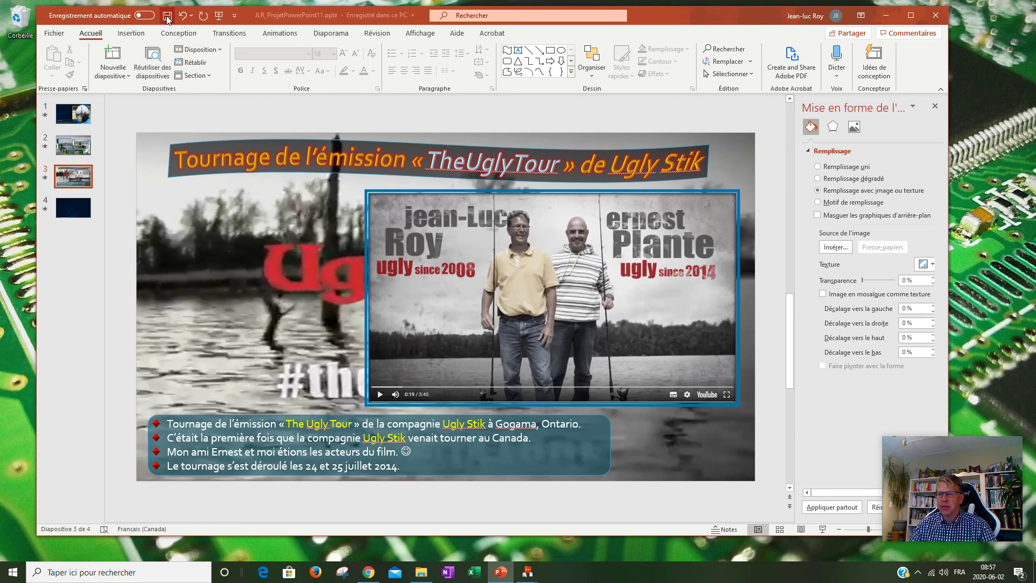